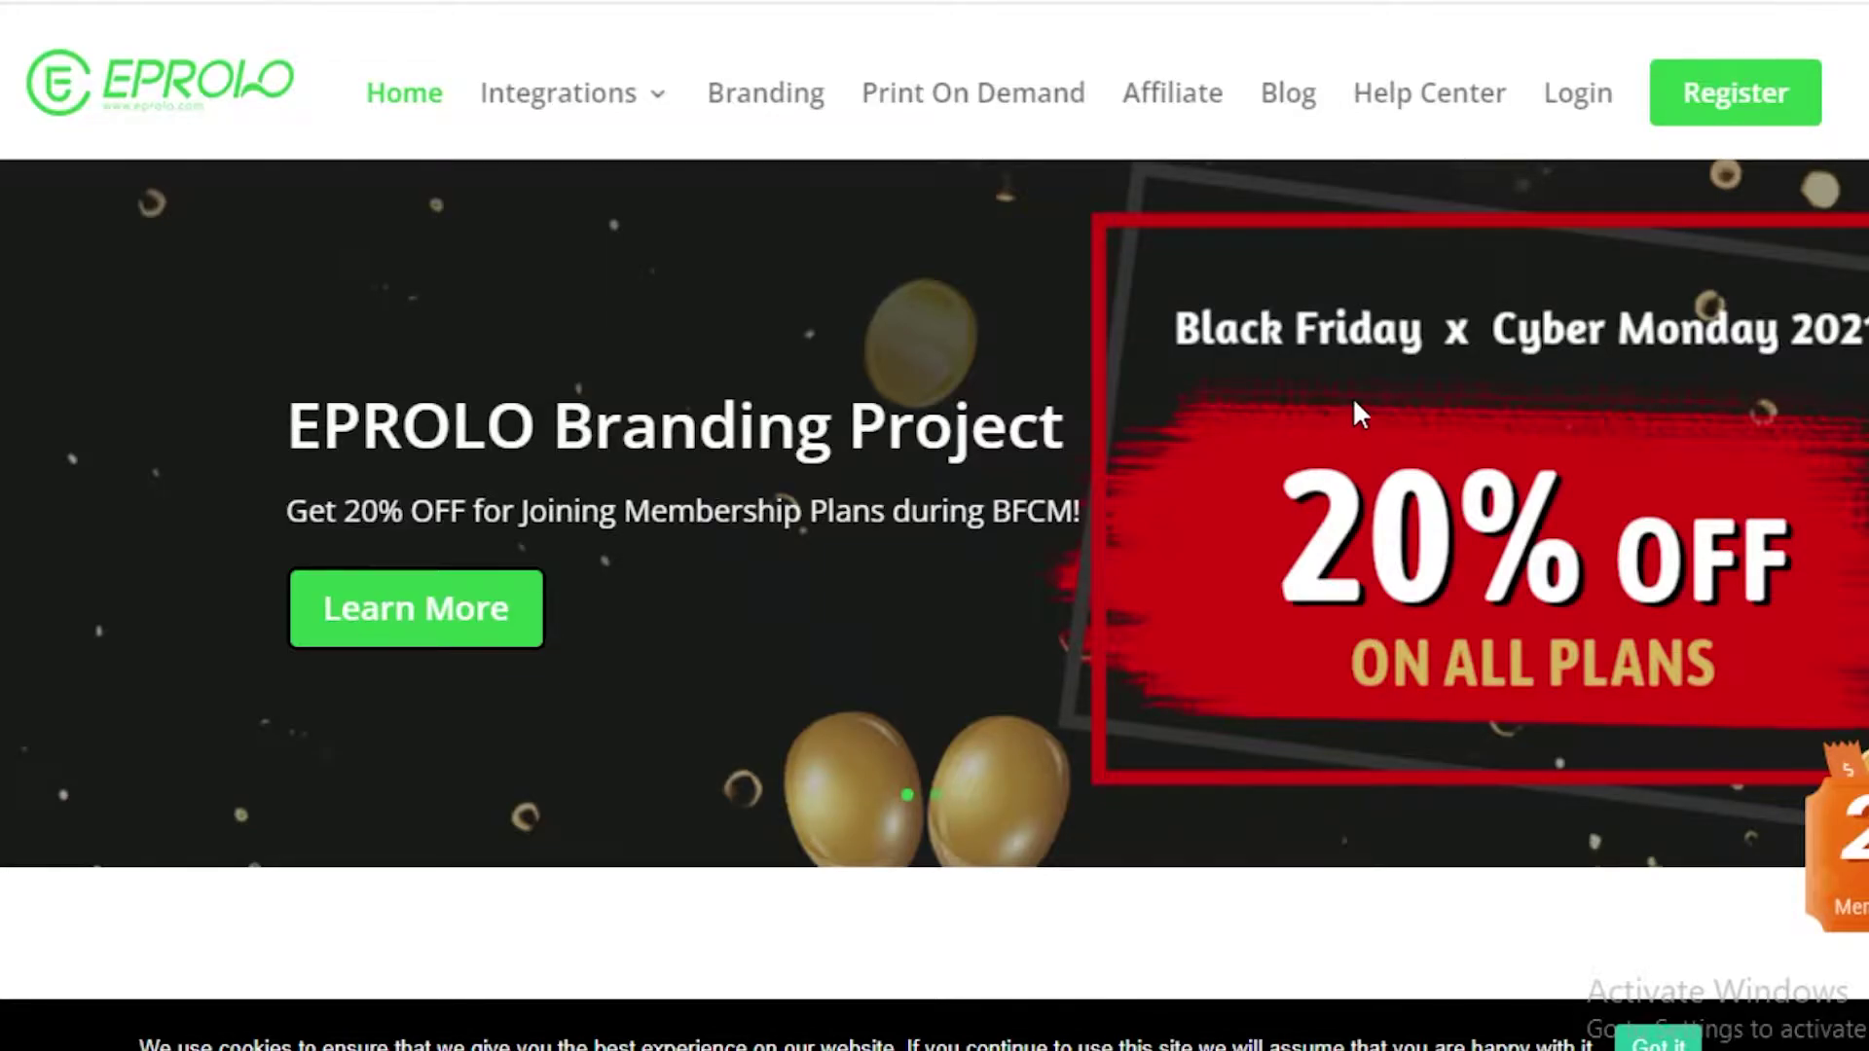
Step: Scroll down the EPROLO homepage to reach the Register link
scroll(1105, 429, down, 4)
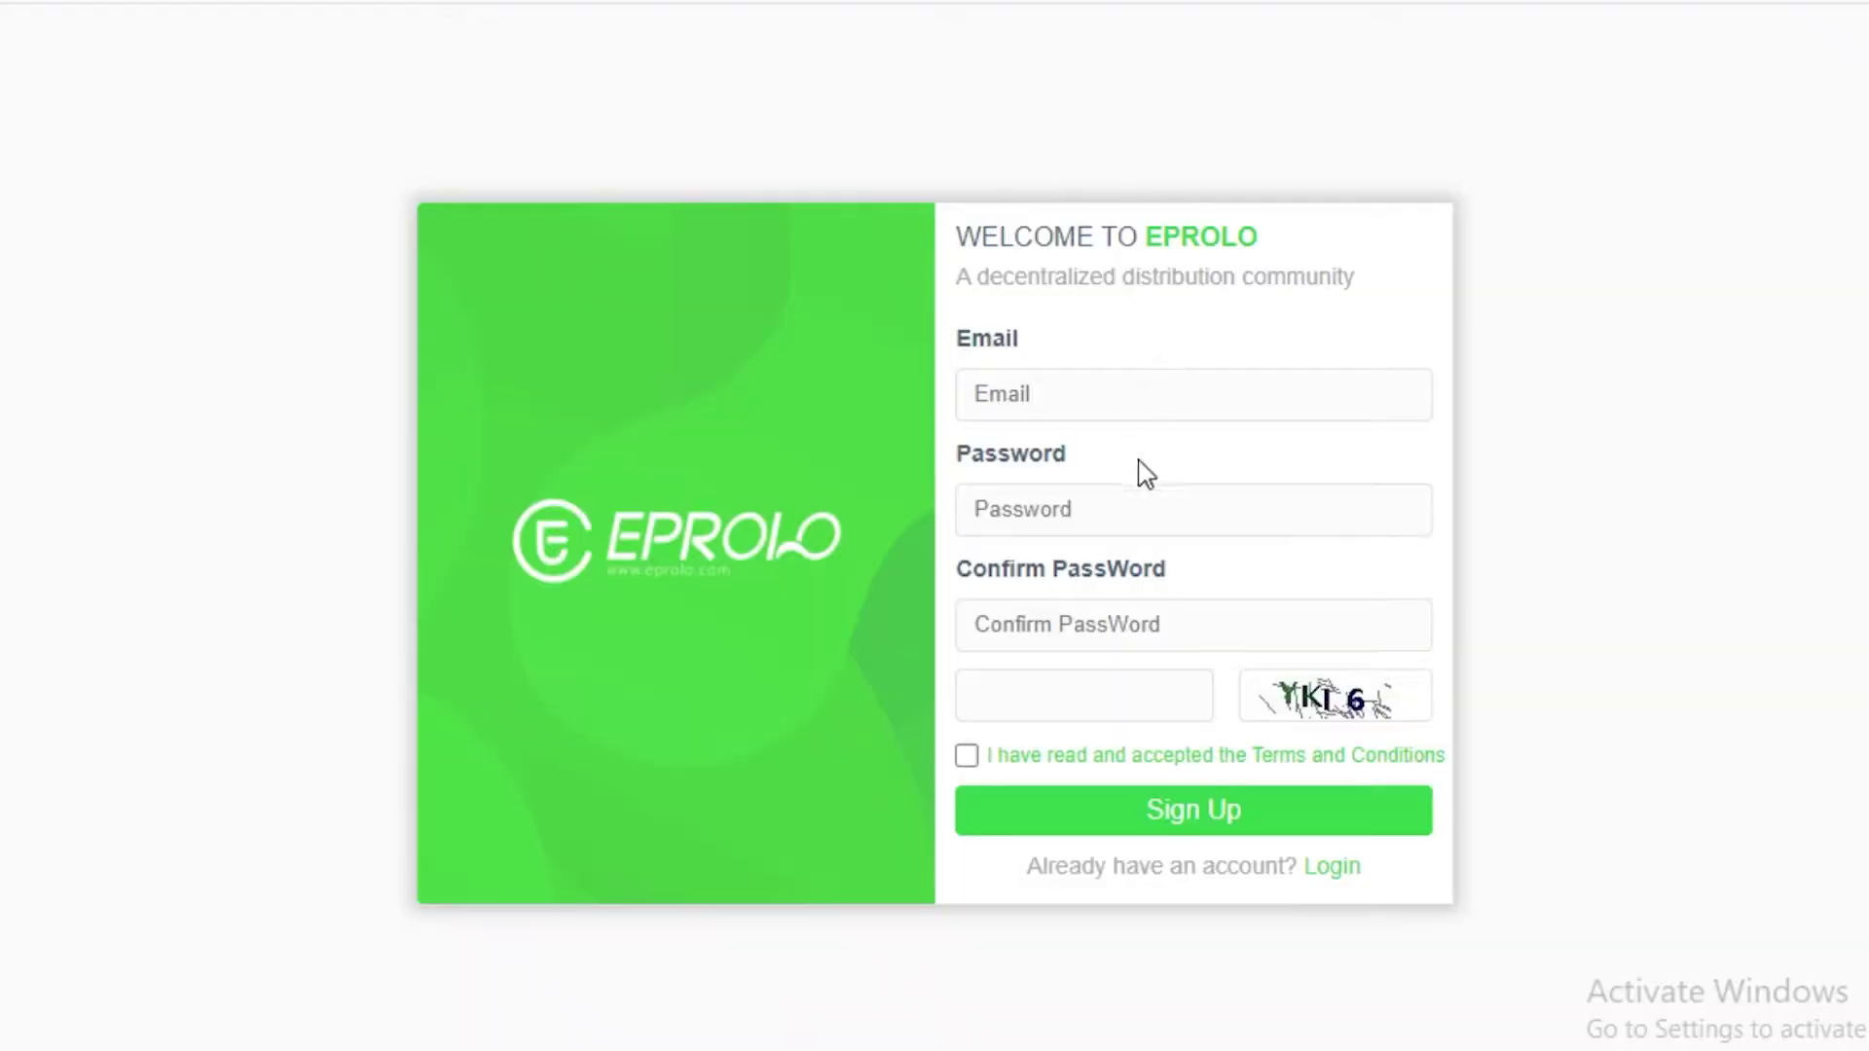
Step: Register a new EPROLO account with e-mail, password, accepted terms and the captcha code
click(1068, 393)
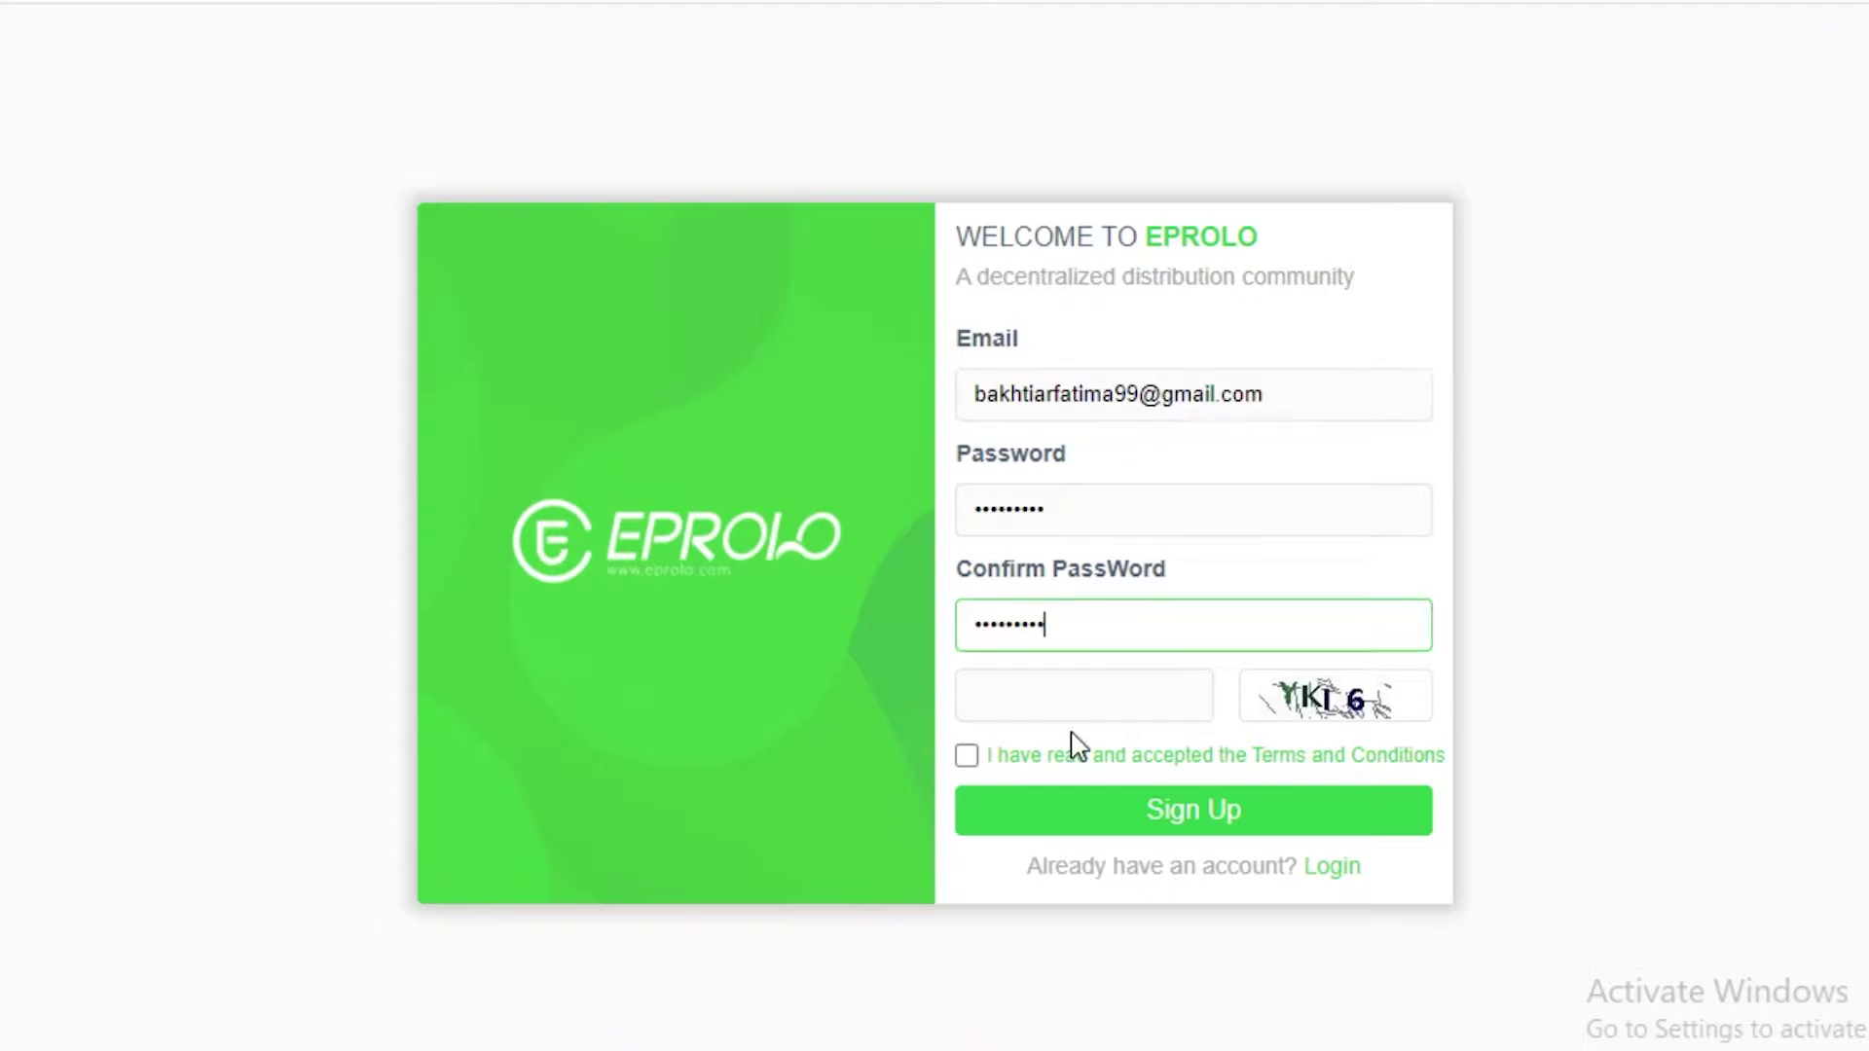
click(966, 755)
click(1031, 701)
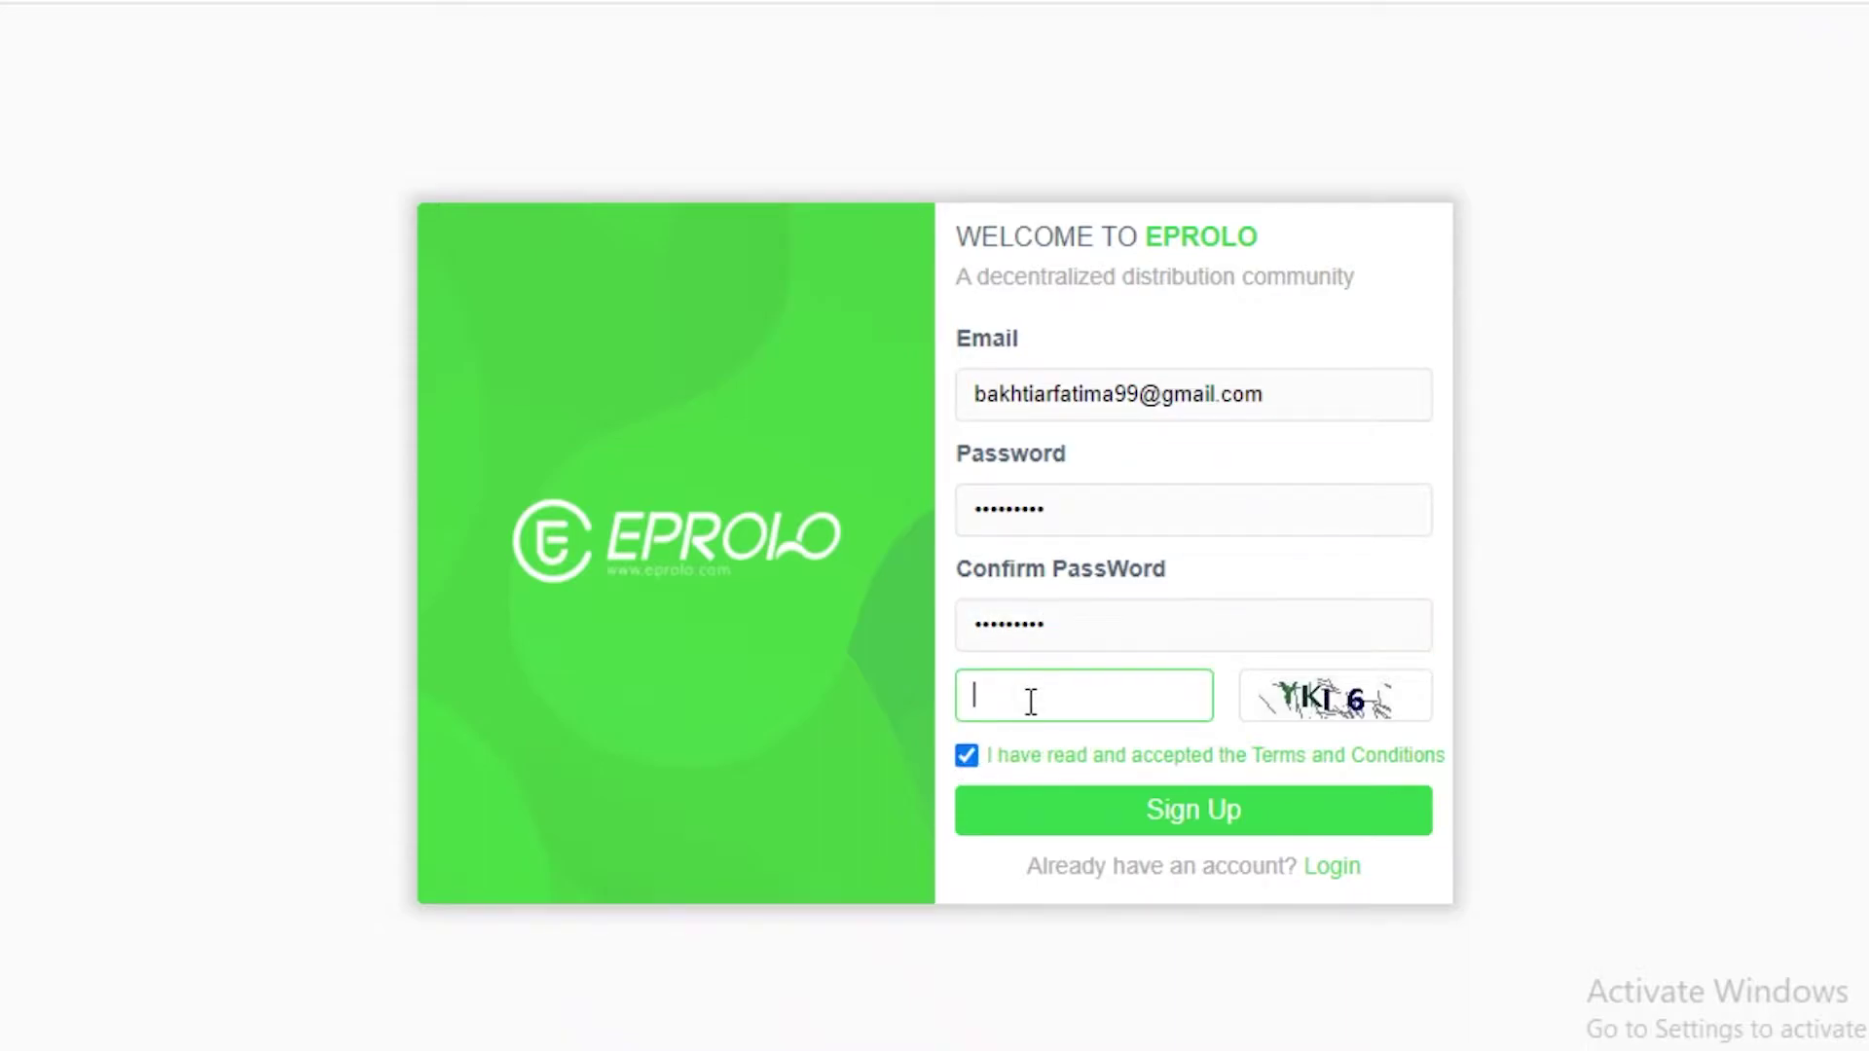
text(YKI6)
click(1079, 828)
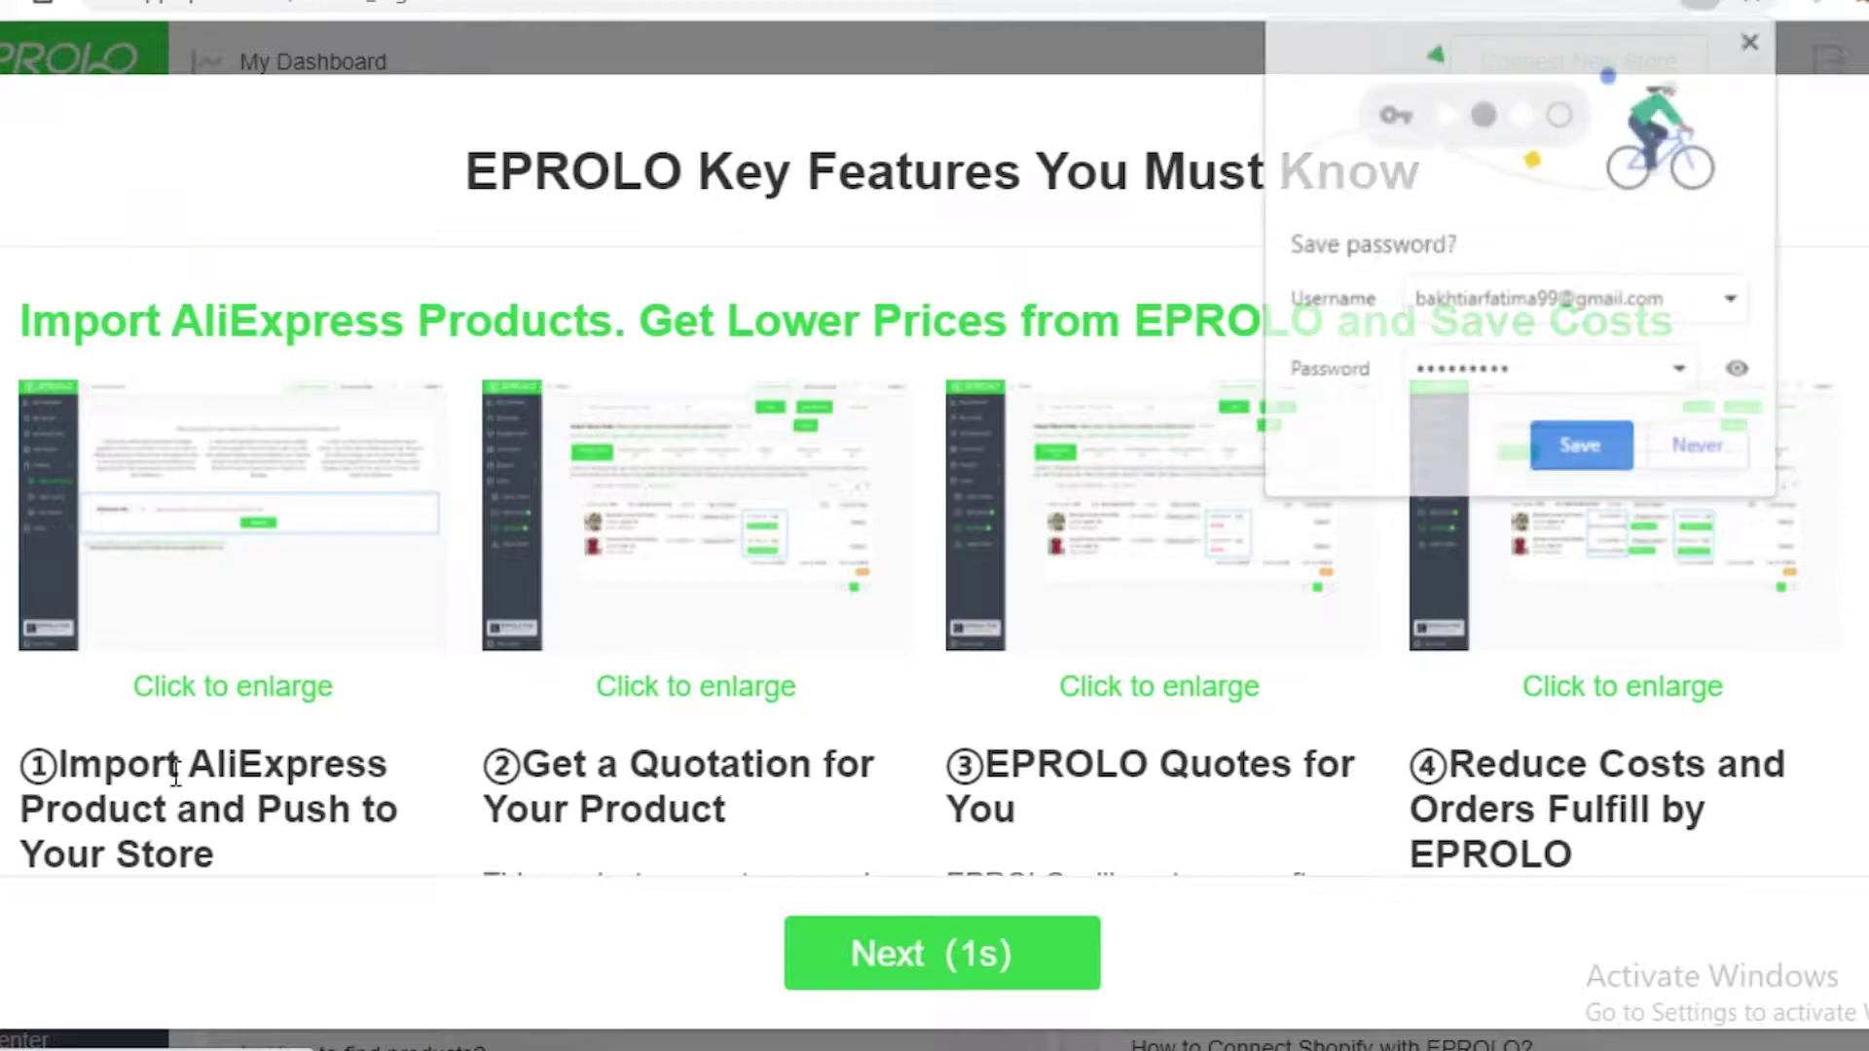
Step: Decline Chrome's password save and view the enlarged Order Sourcing screenshot on the introduction
click(1686, 446)
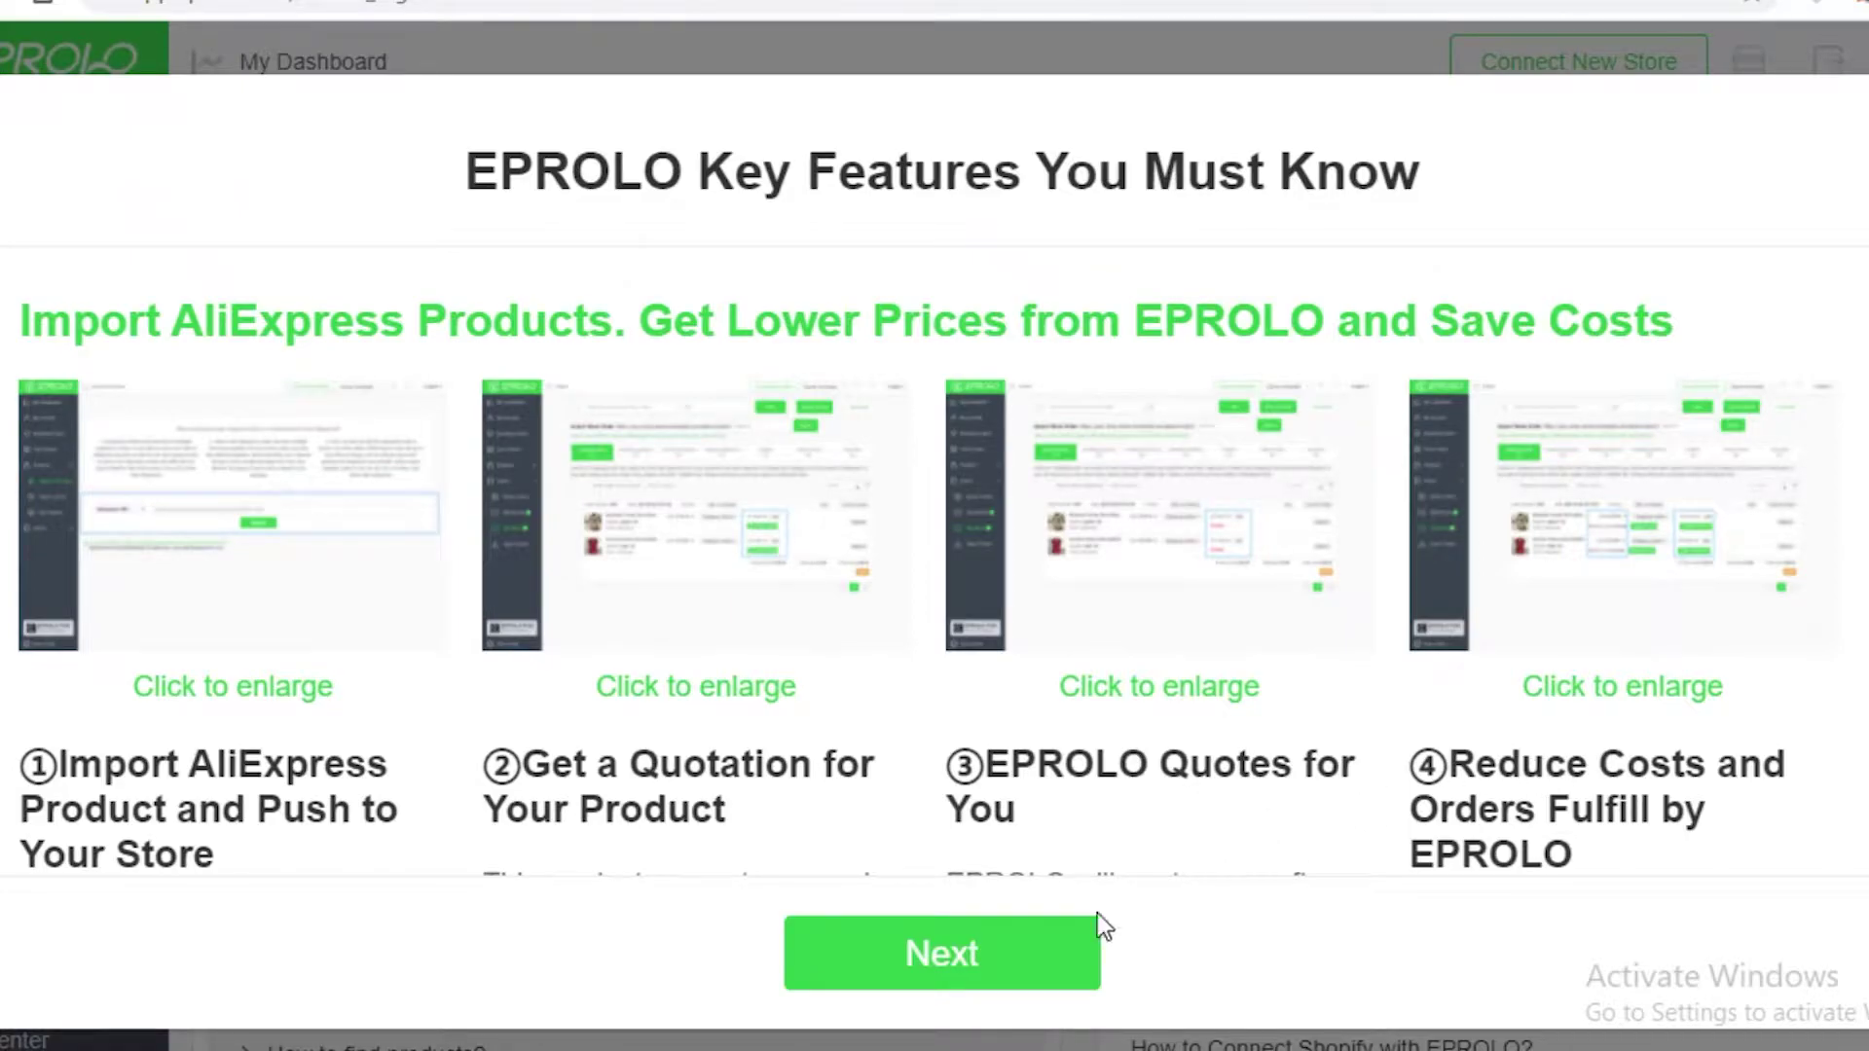
click(986, 966)
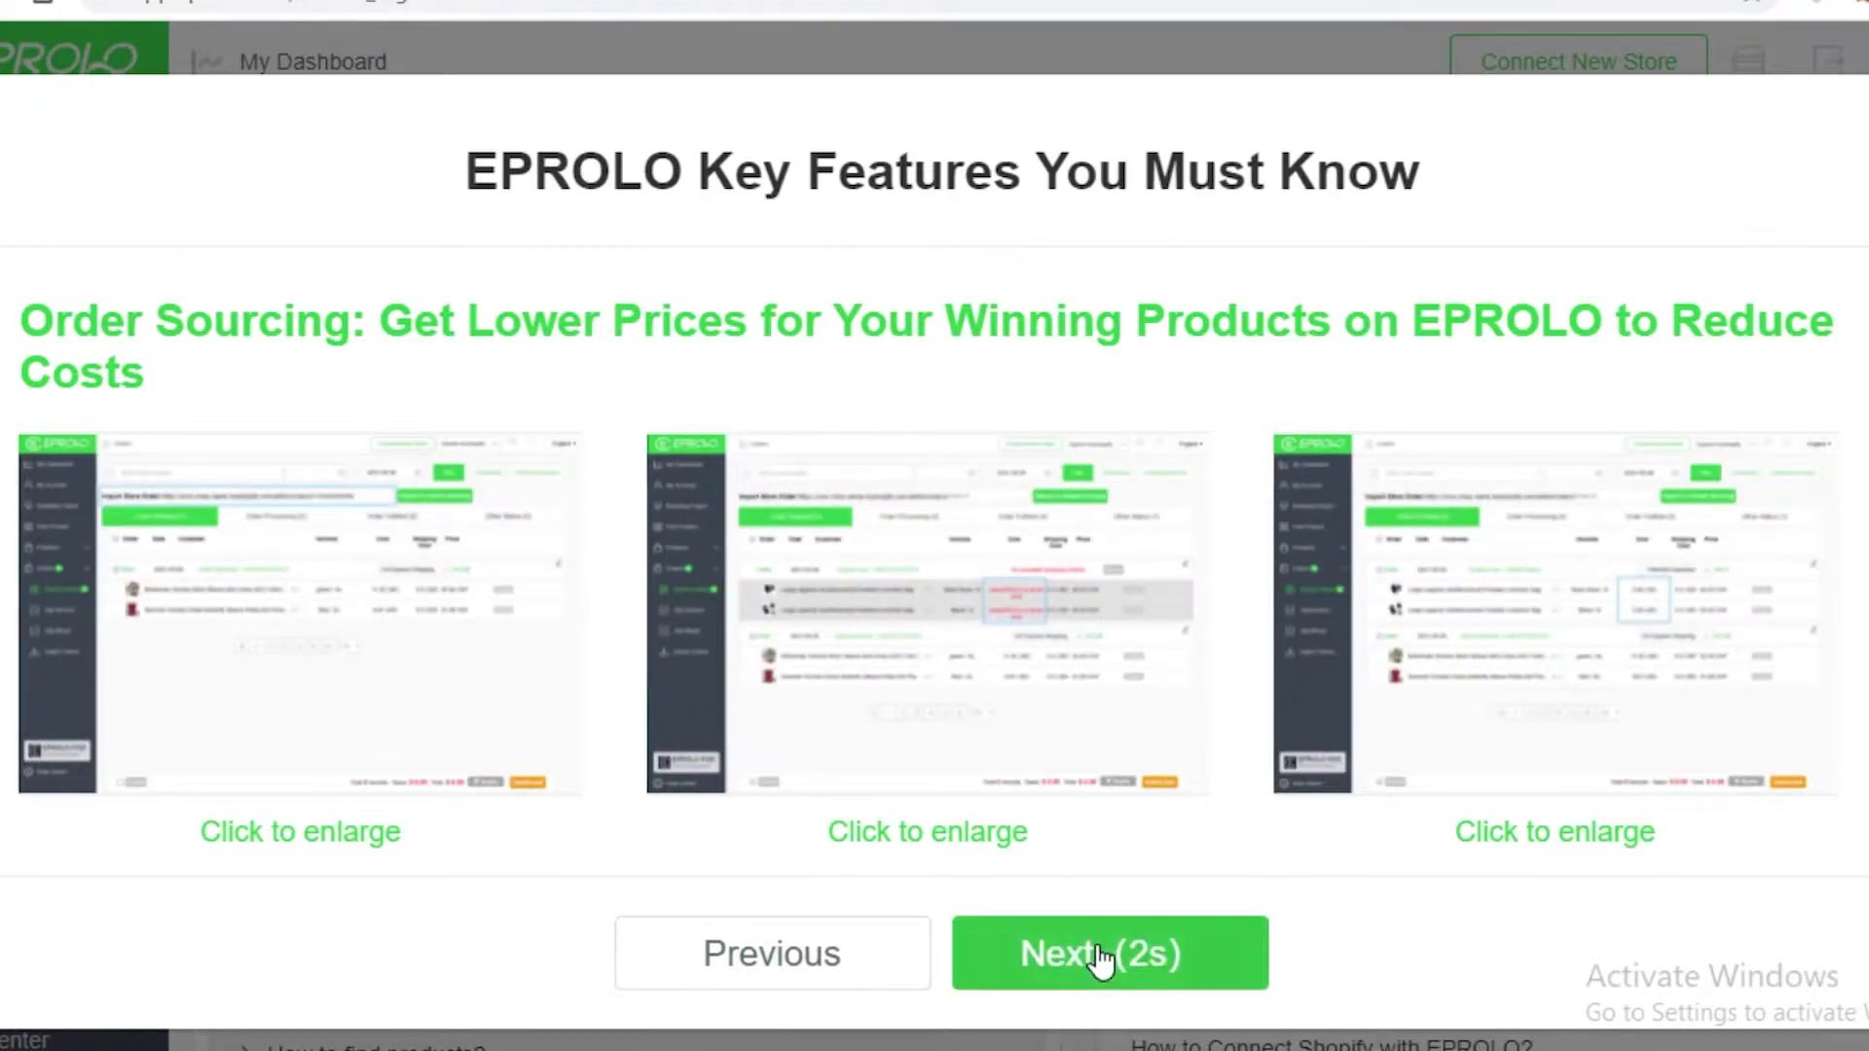
click(409, 829)
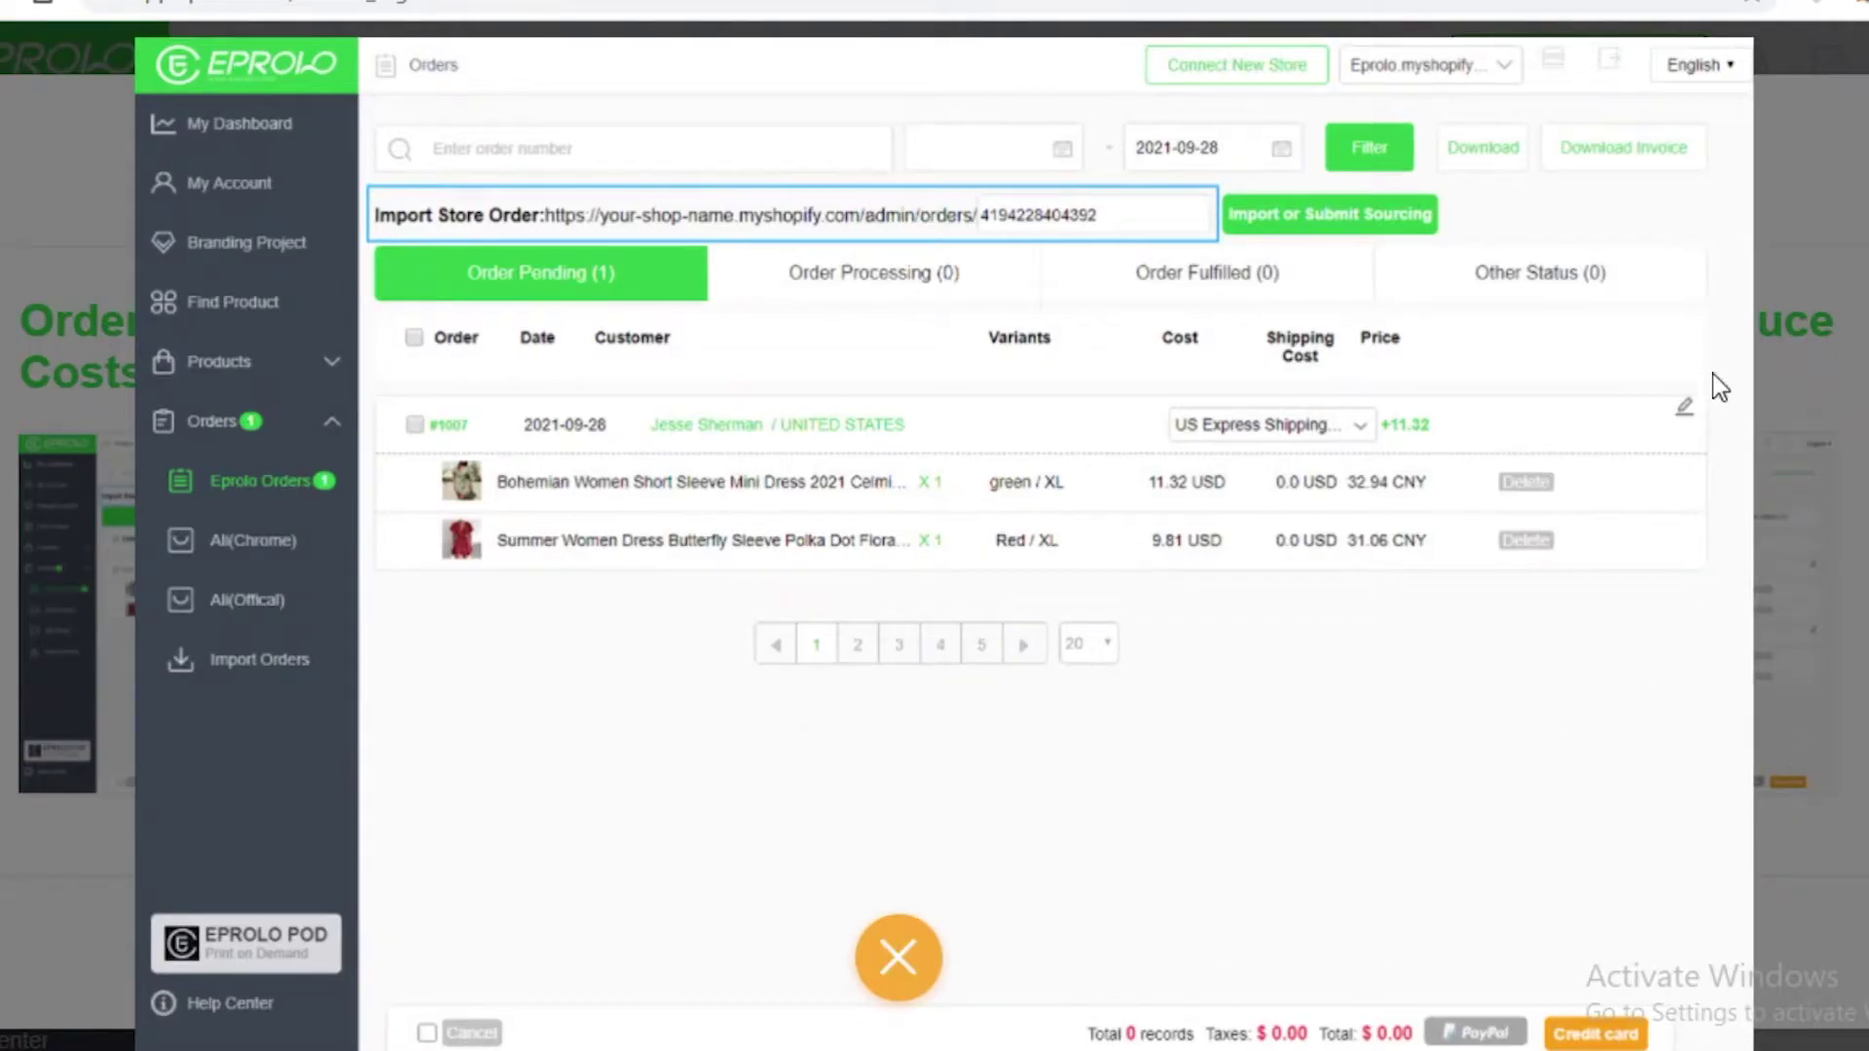
double_click(1254, 611)
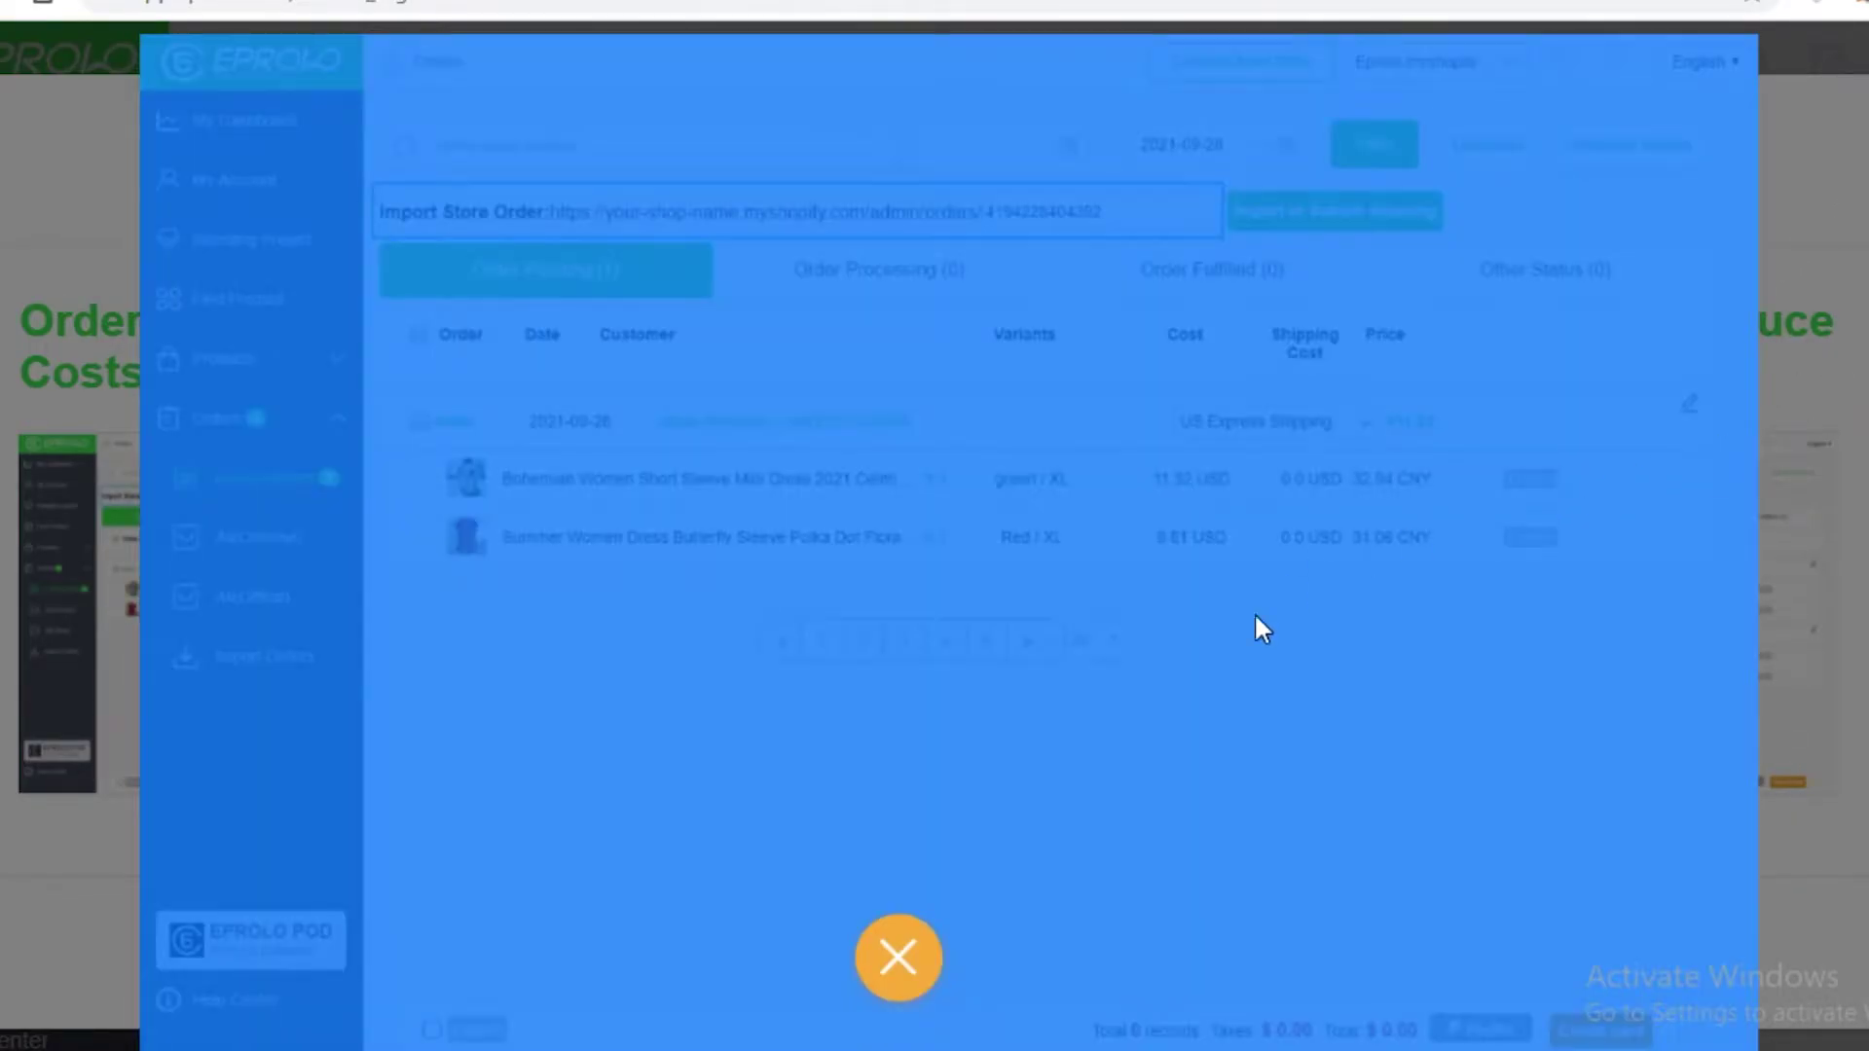
click(925, 983)
Step: Move to the Branding Project page and scroll through its tape, gift card, bag, label and hangtag options
click(1126, 971)
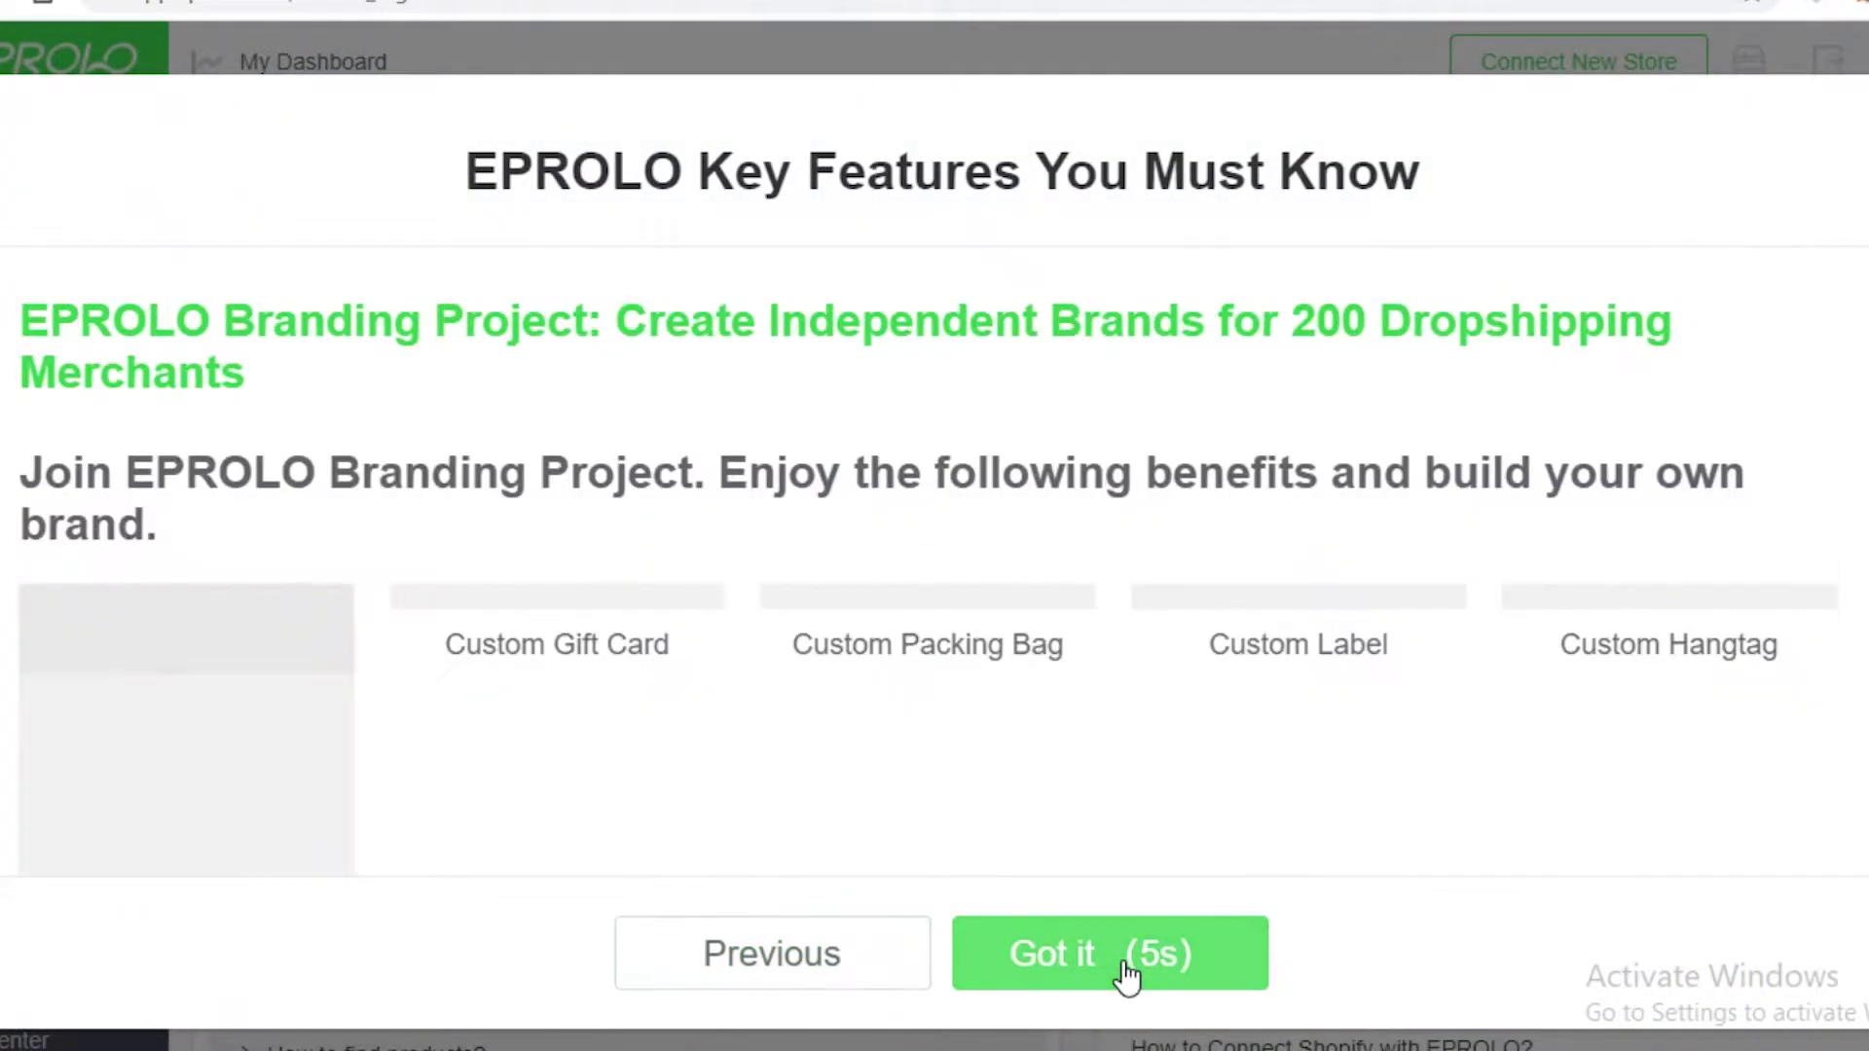
scroll(791, 716, down, 2)
scroll(792, 704, down, 1)
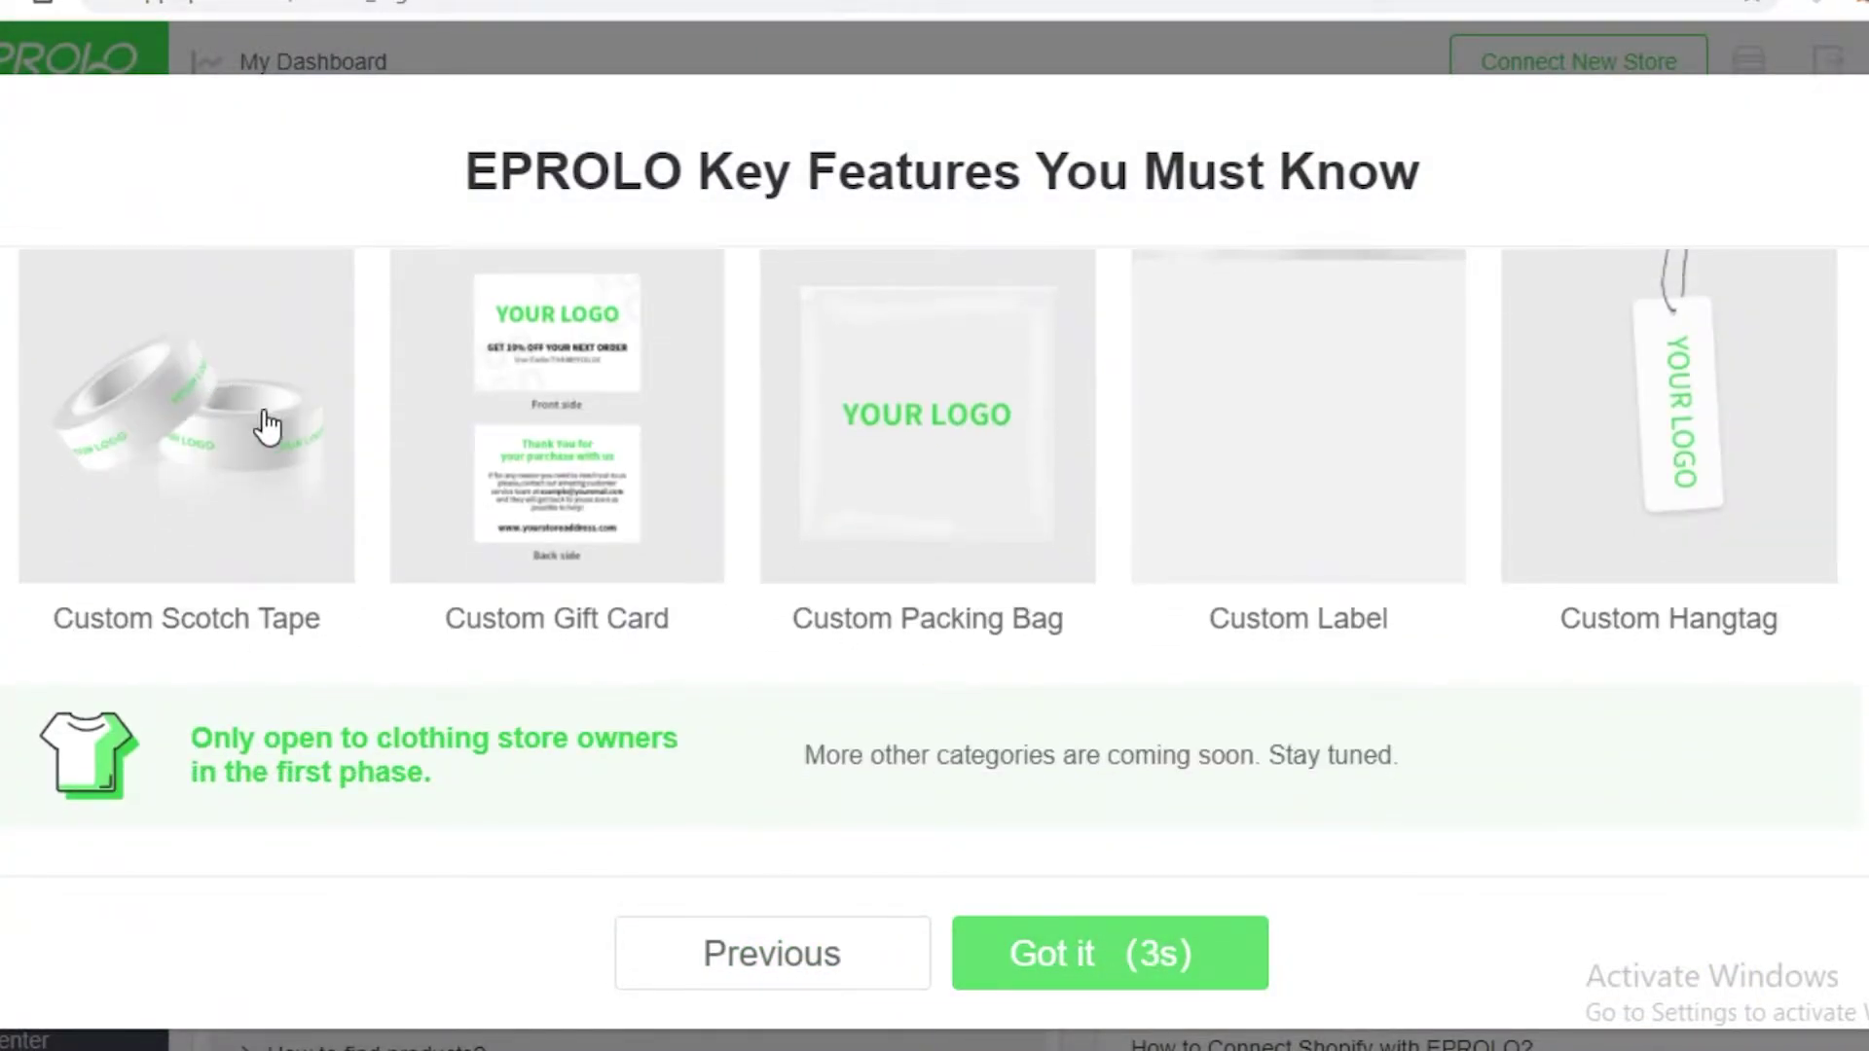
scroll(336, 677, up, 3)
scroll(348, 737, down, 3)
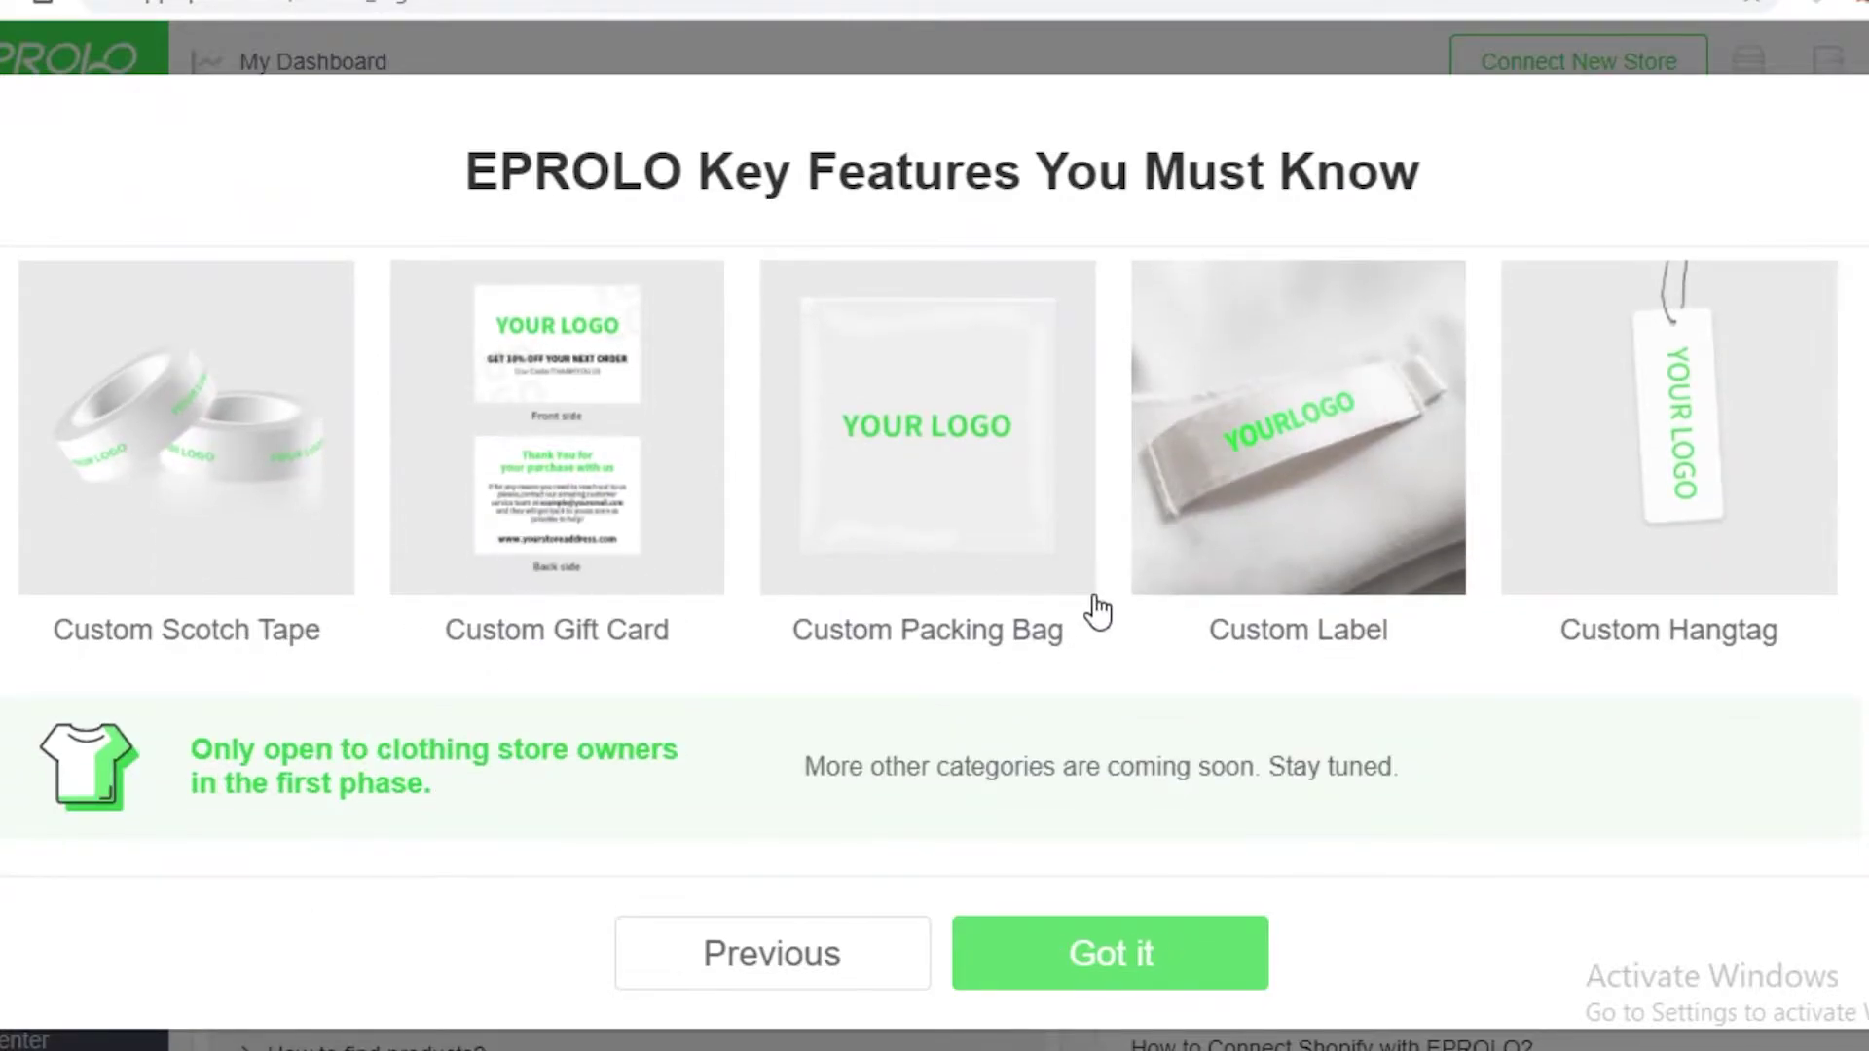
scroll(1193, 550, down, 1)
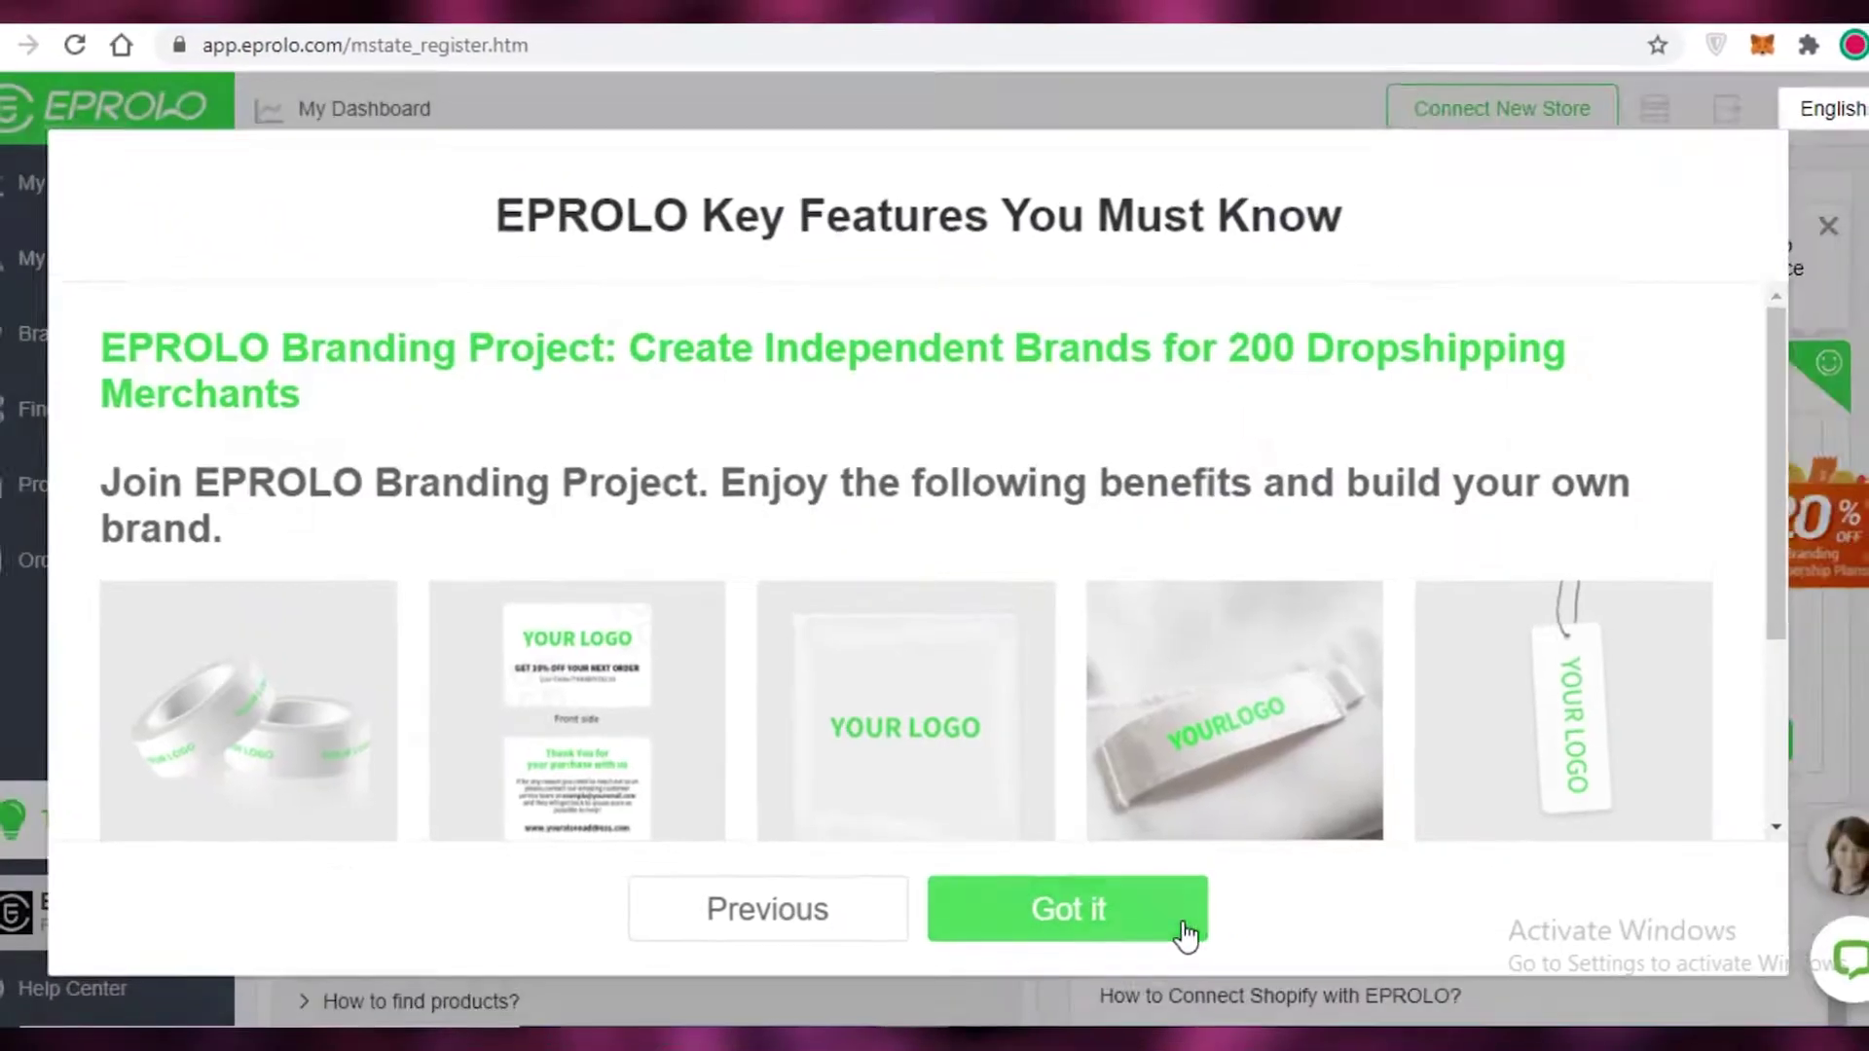
Step: Close the Key Features introduction with Got it and glance over the dashboard
click(1237, 959)
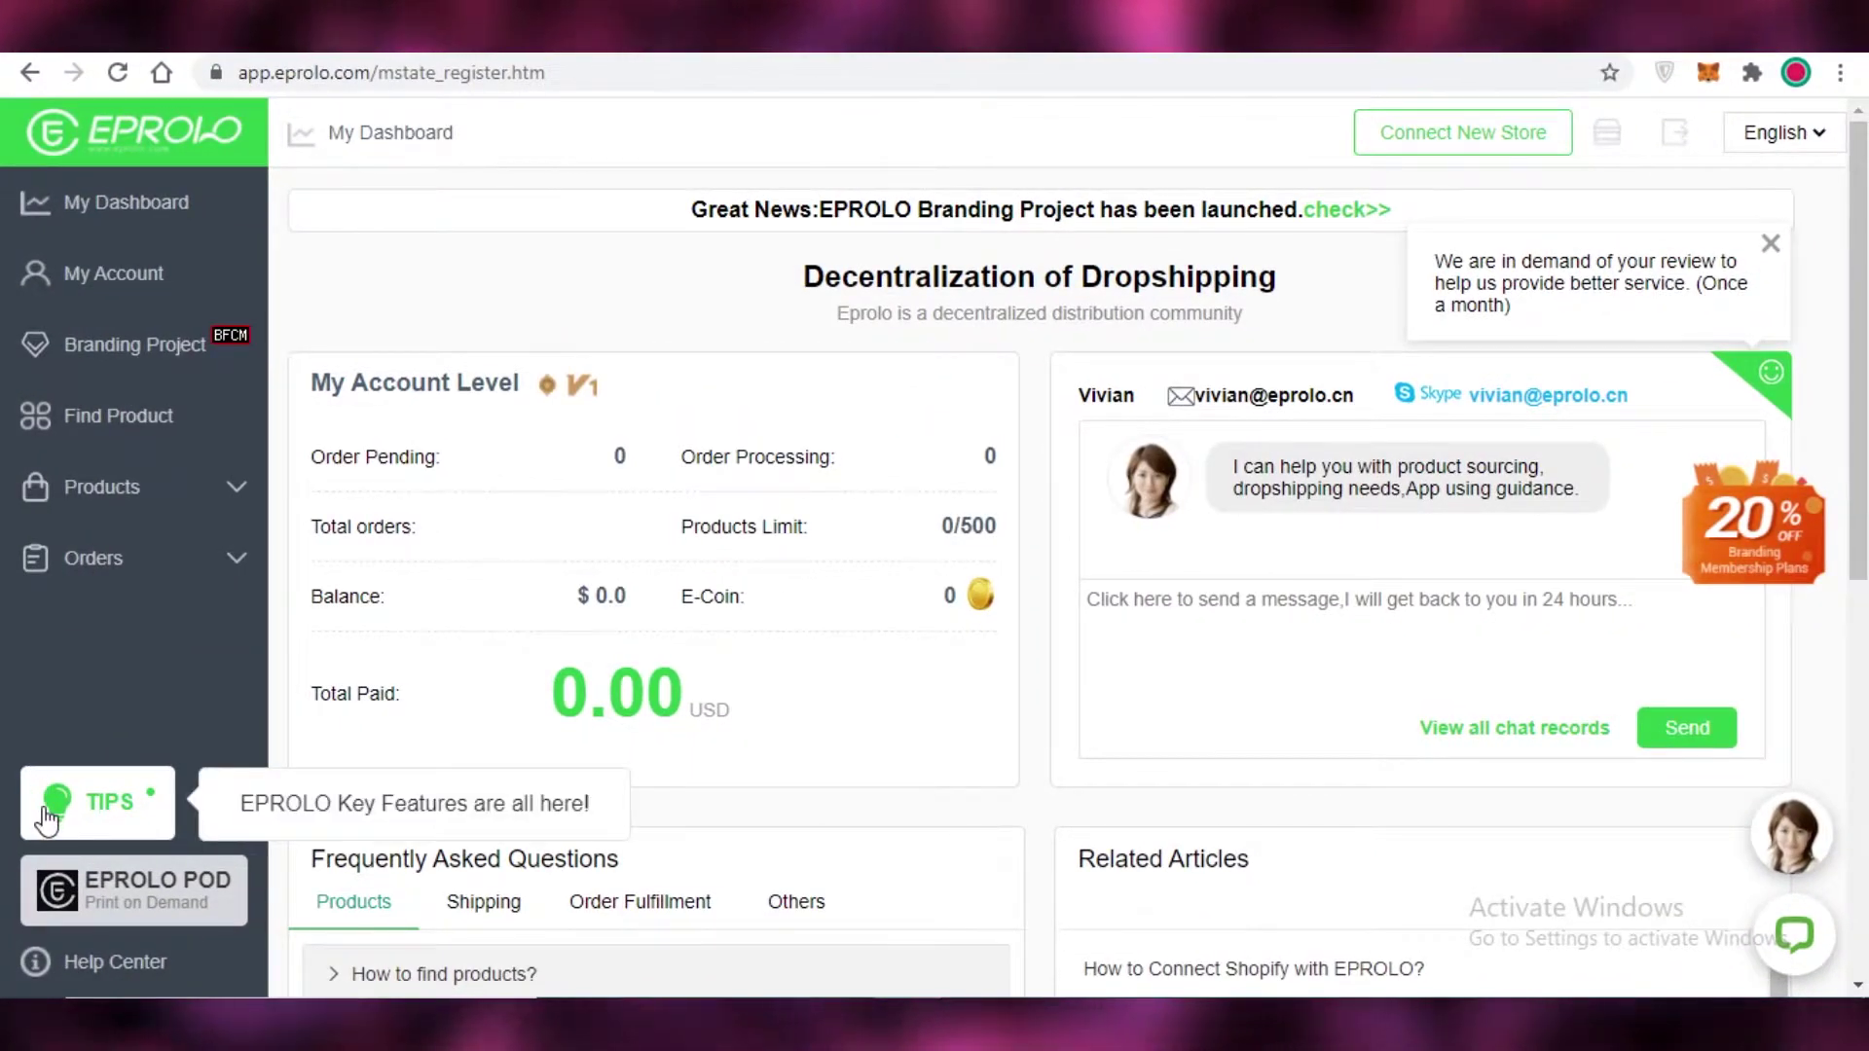
scroll(1422, 384, down, 3)
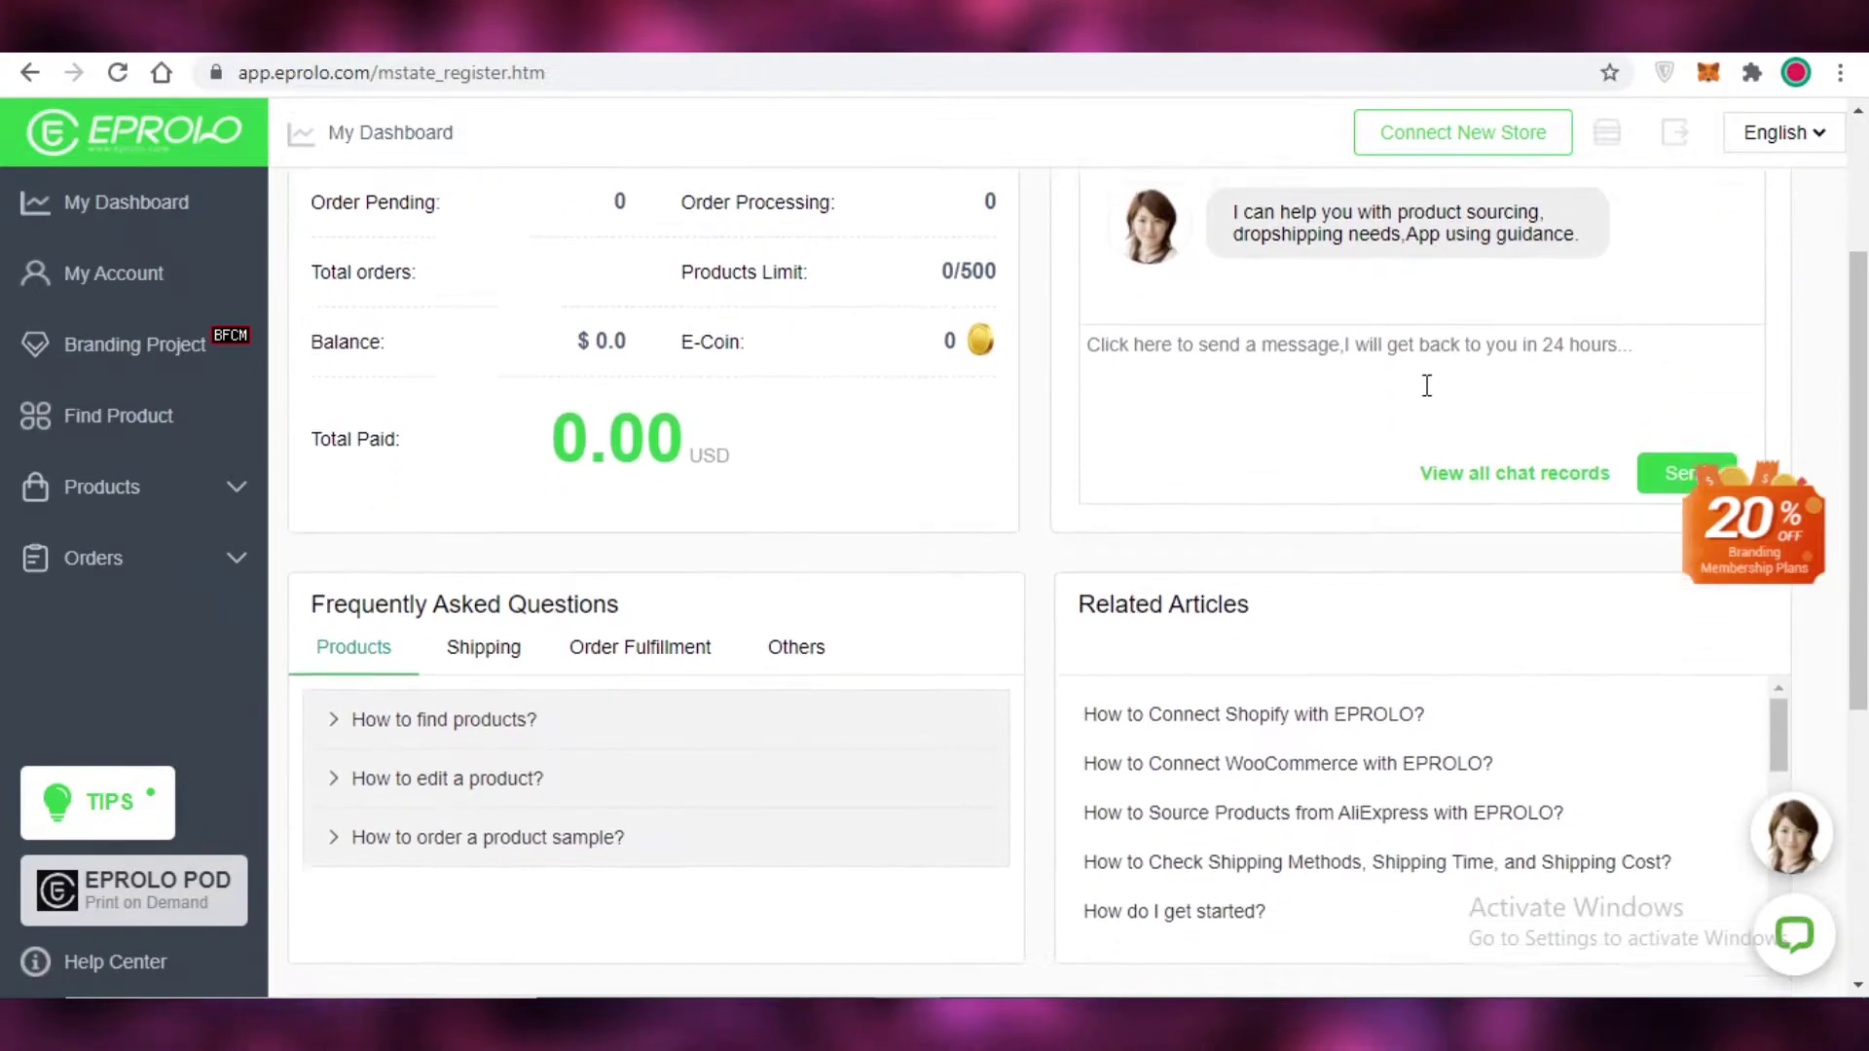
scroll(1752, 292, up, 3)
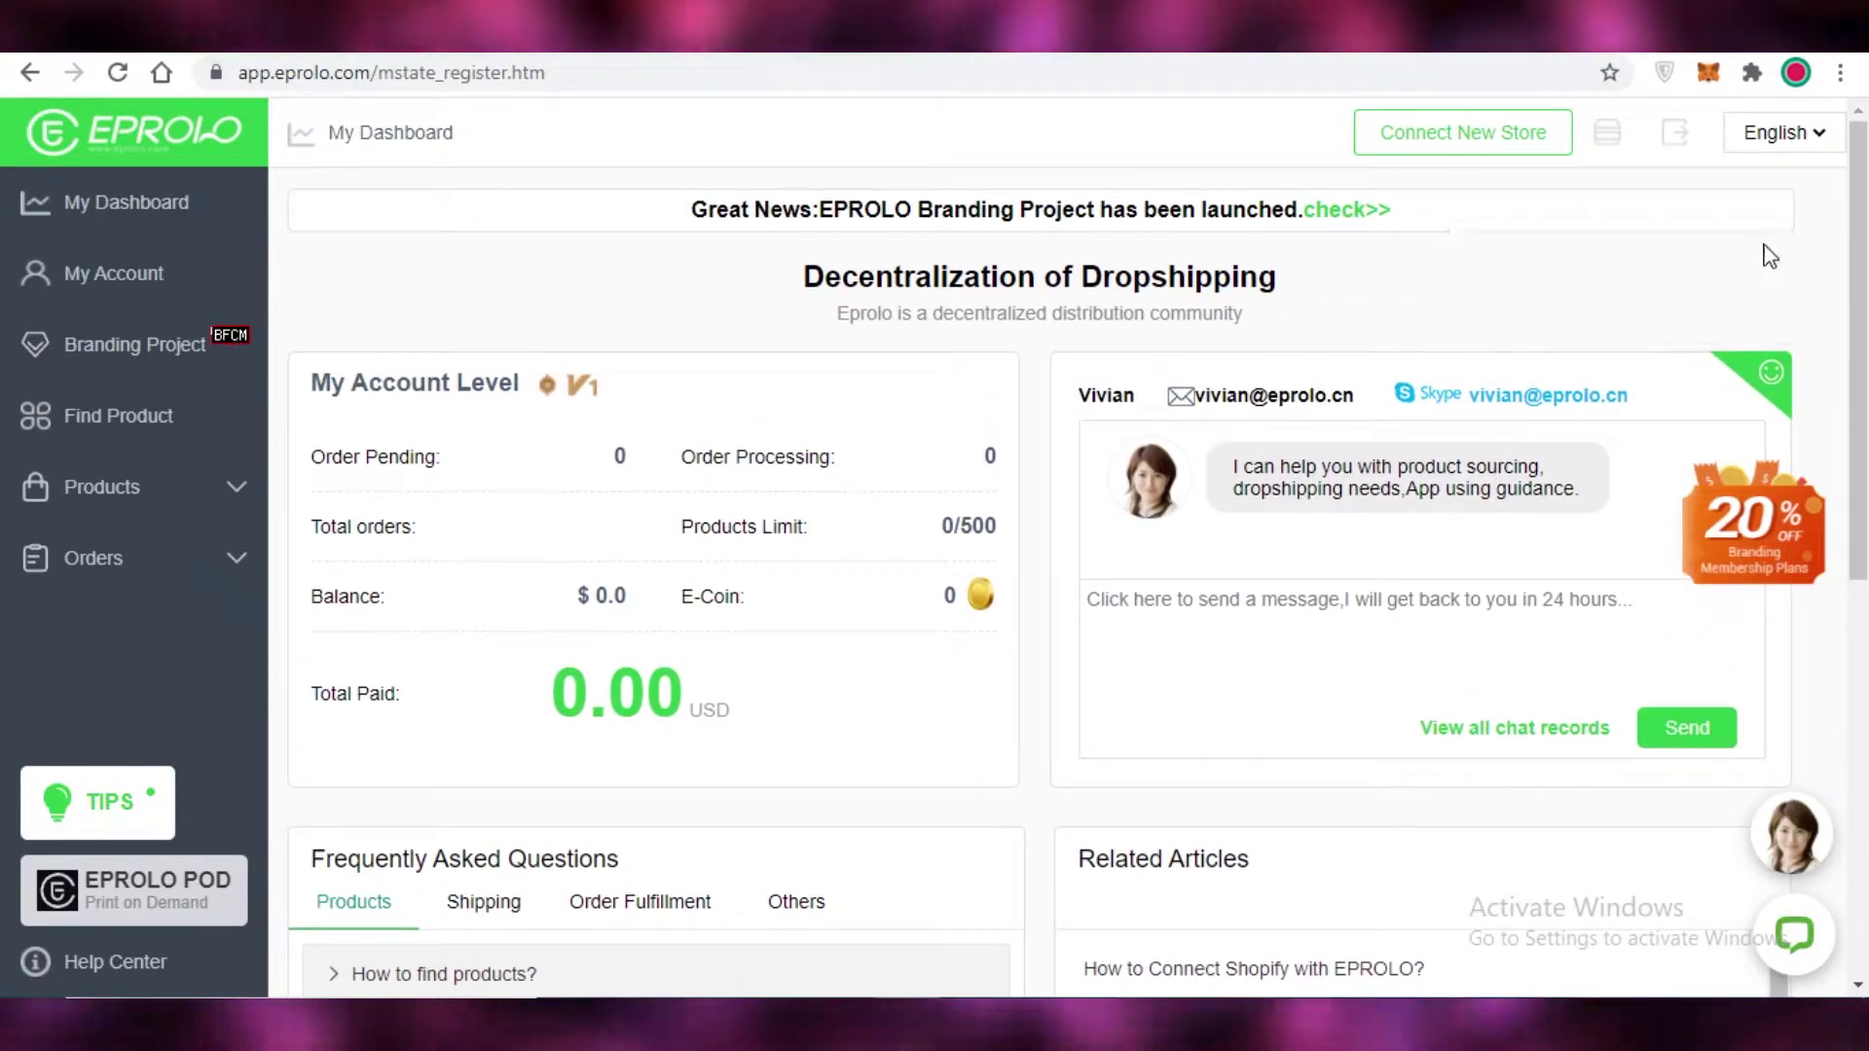
scroll(1755, 357, down, 2)
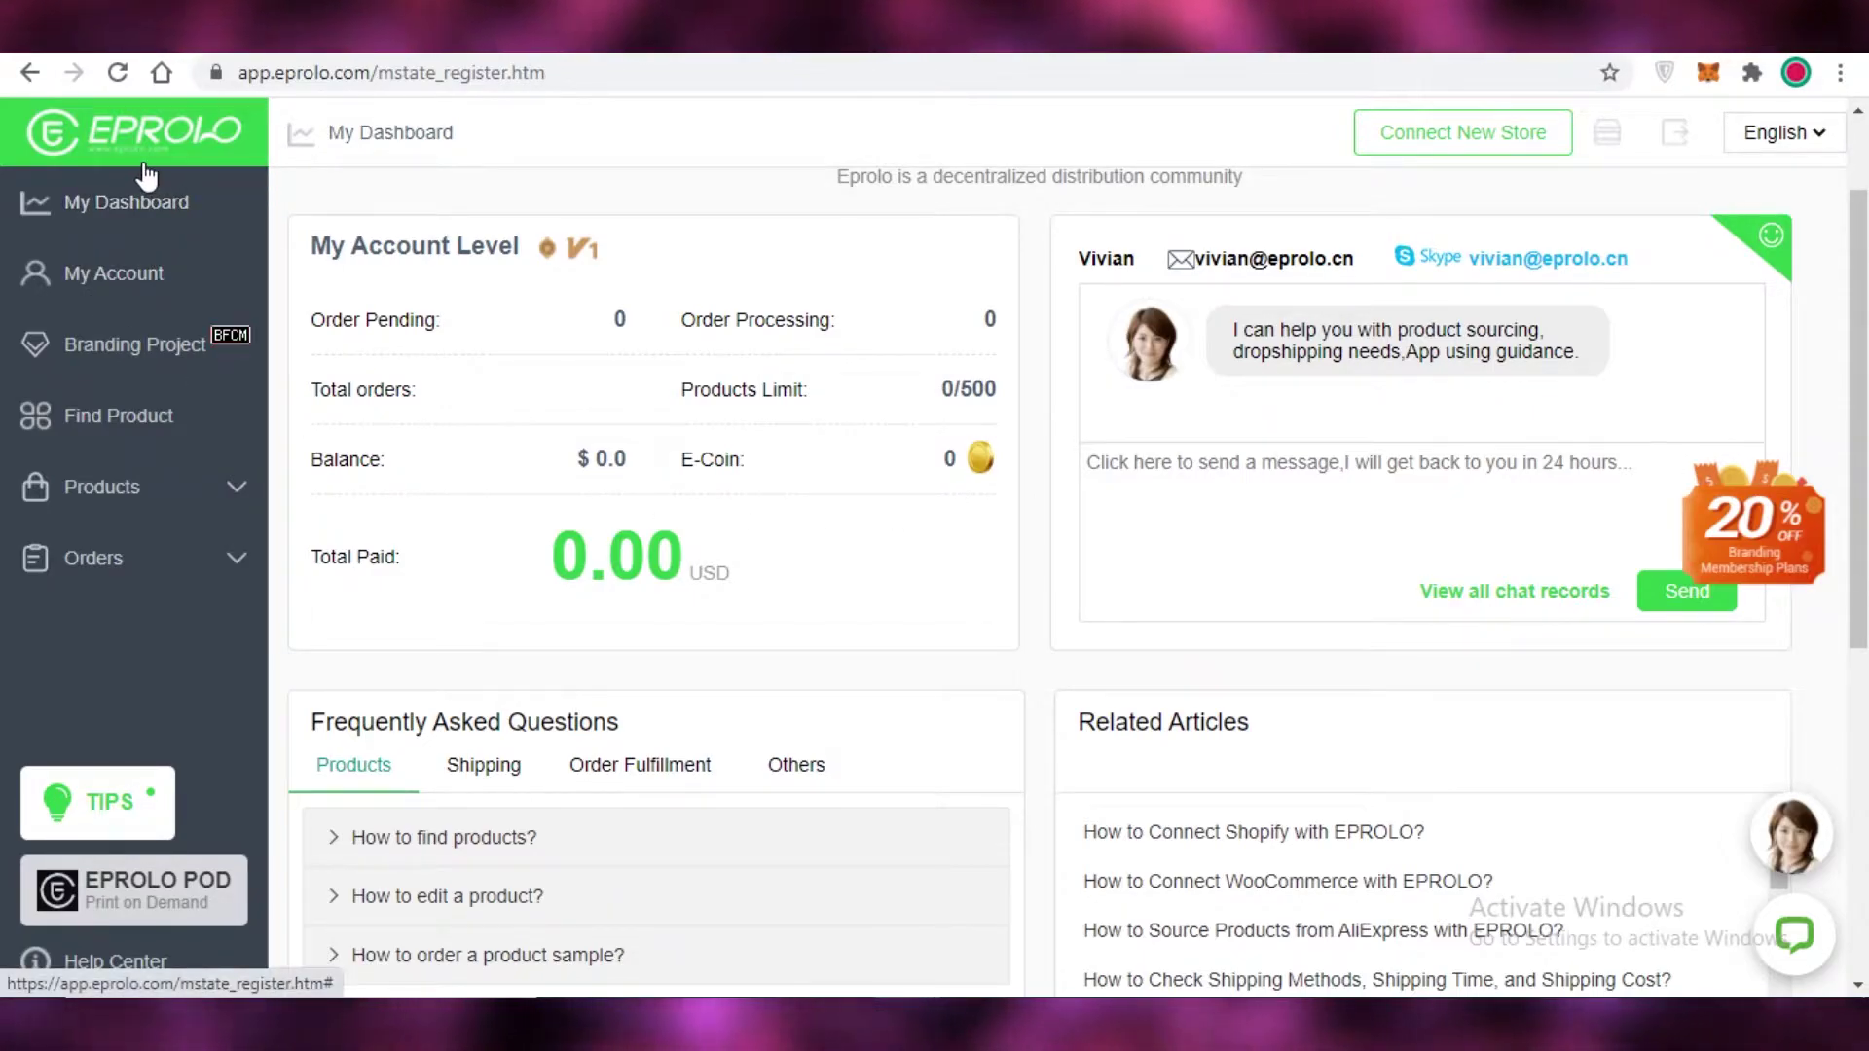
Step: Reload My Dashboard and scroll through the account stats, FAQ, articles and recommended tools
click(148, 200)
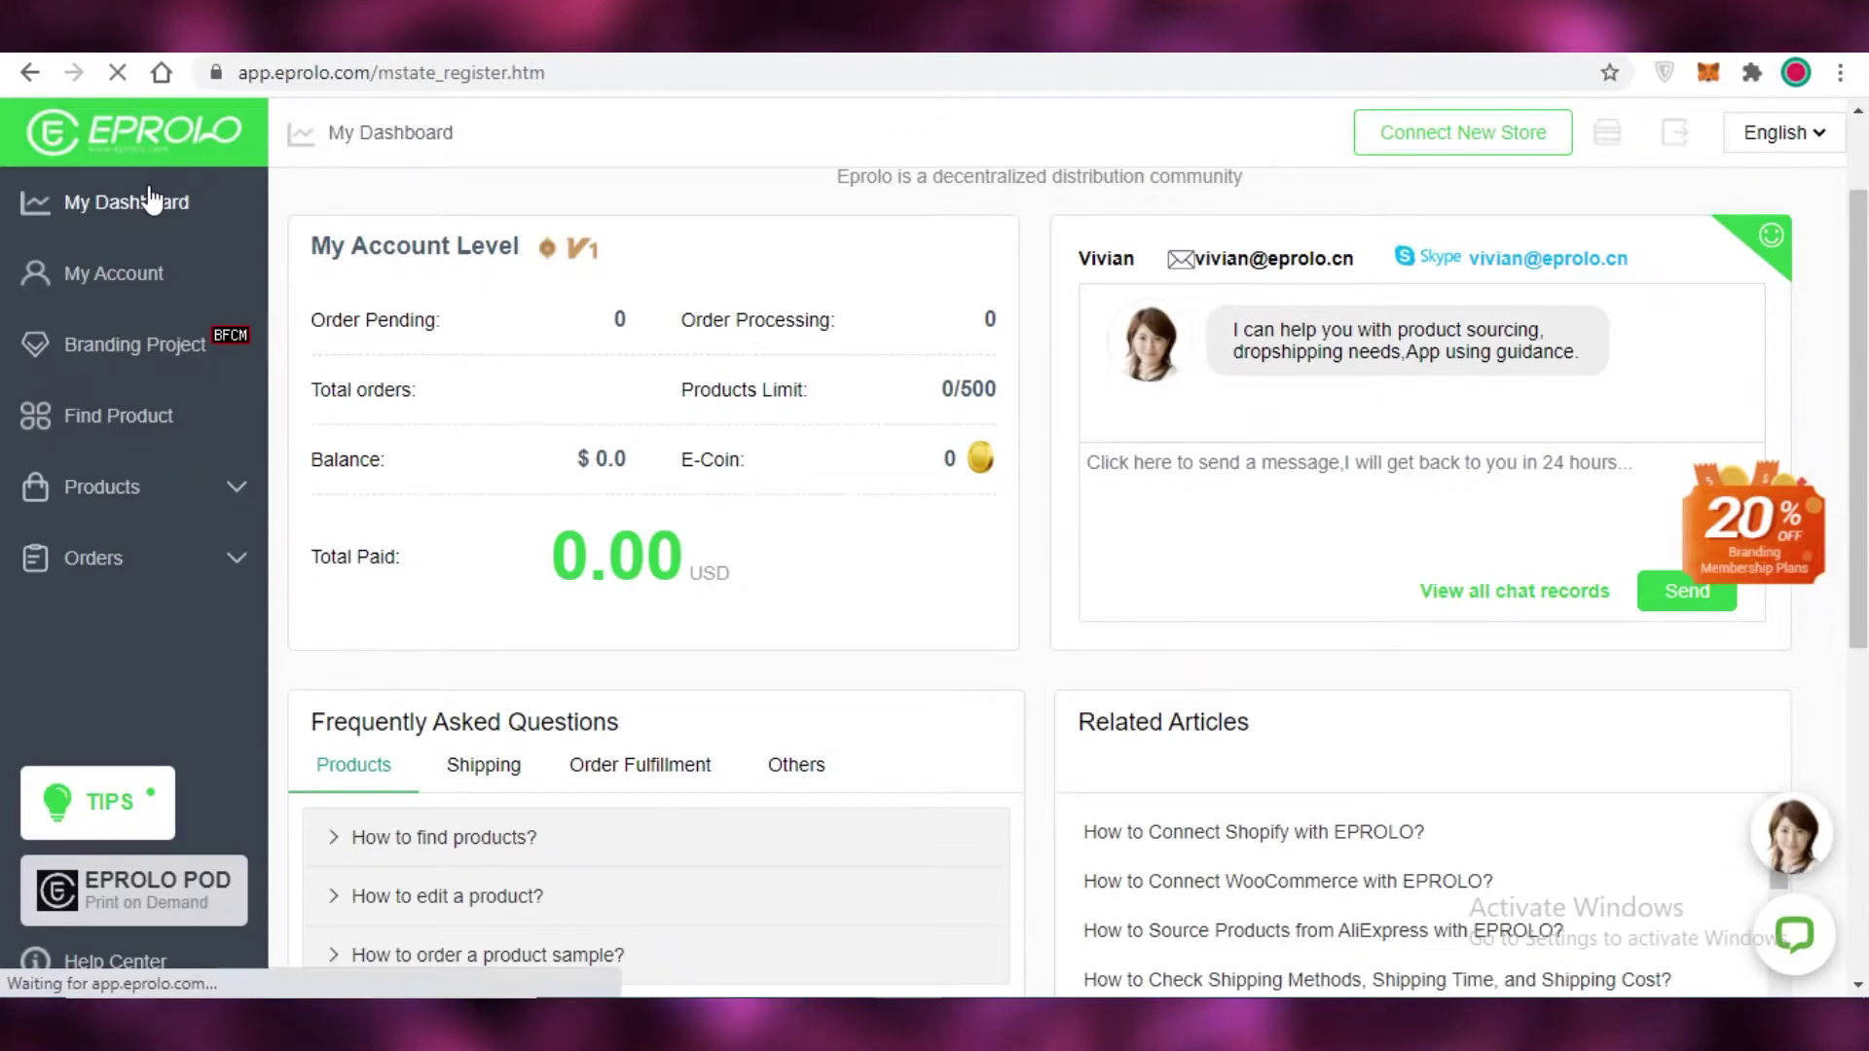
scroll(468, 363, down, 1)
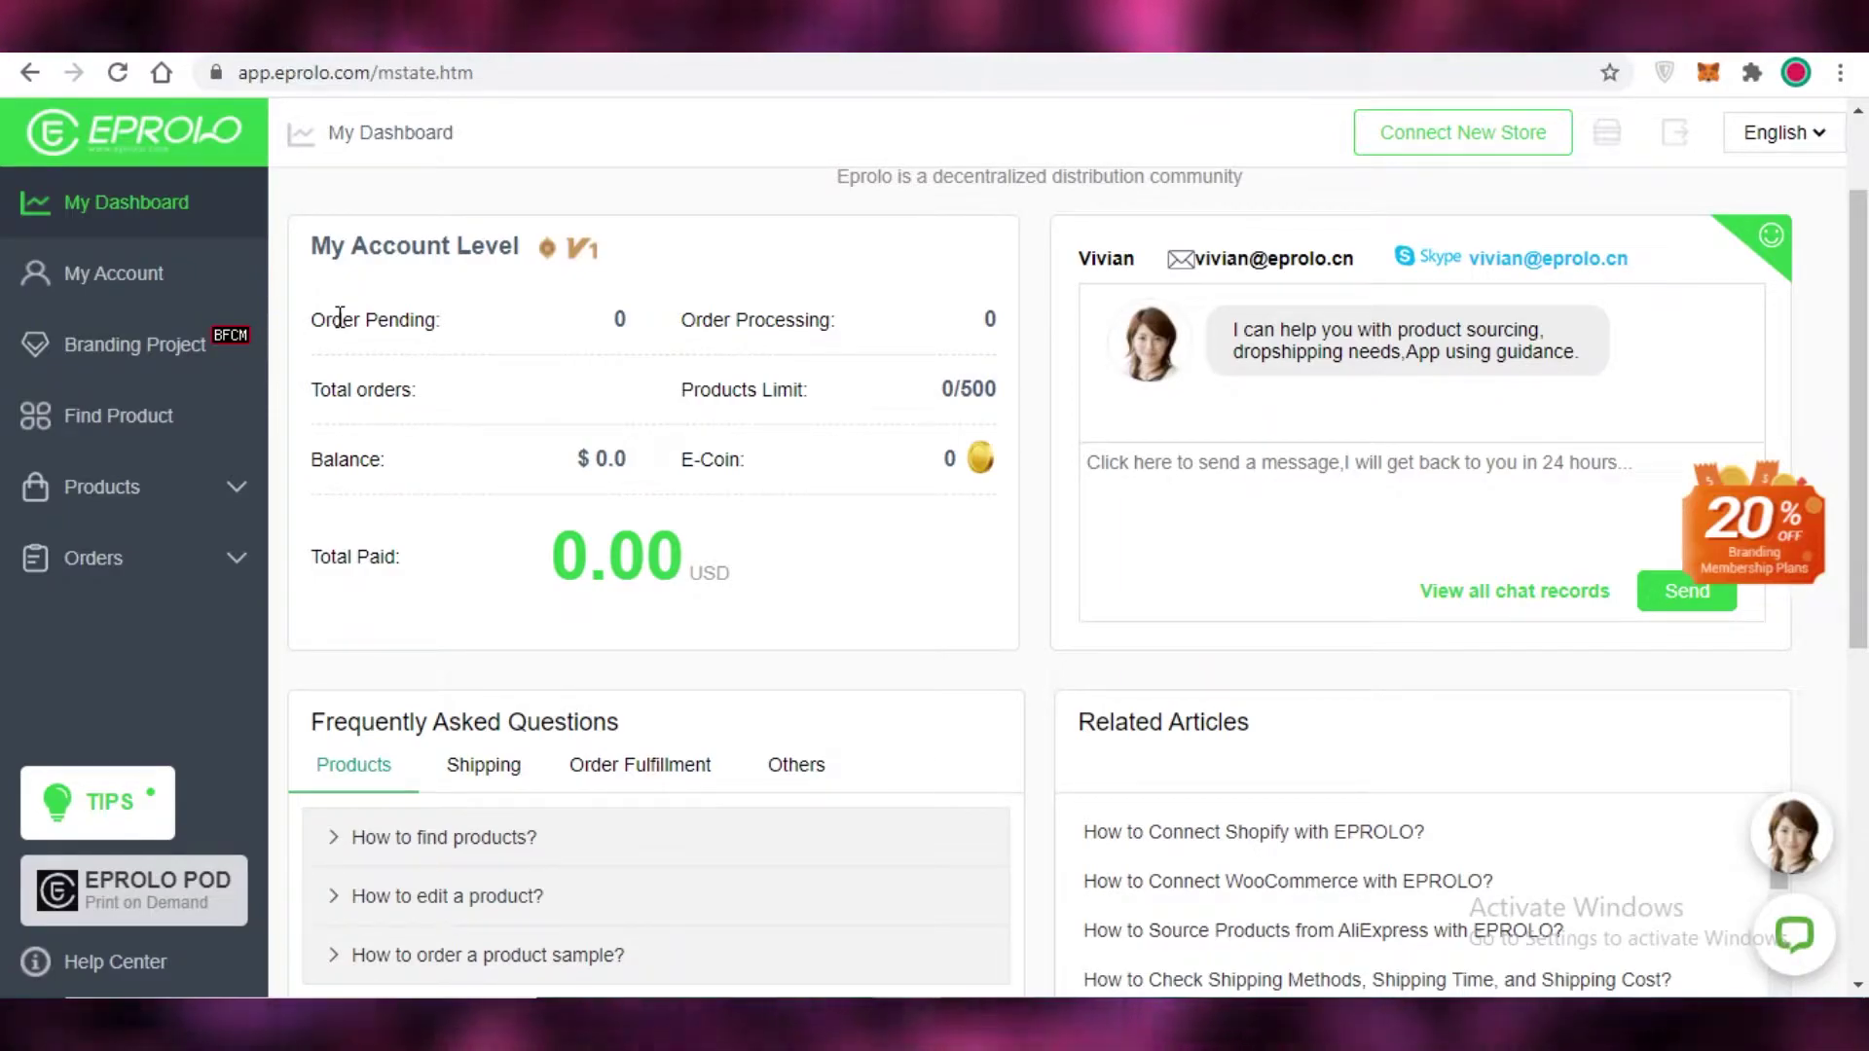
scroll(455, 626, down, 1)
scroll(487, 584, down, 2)
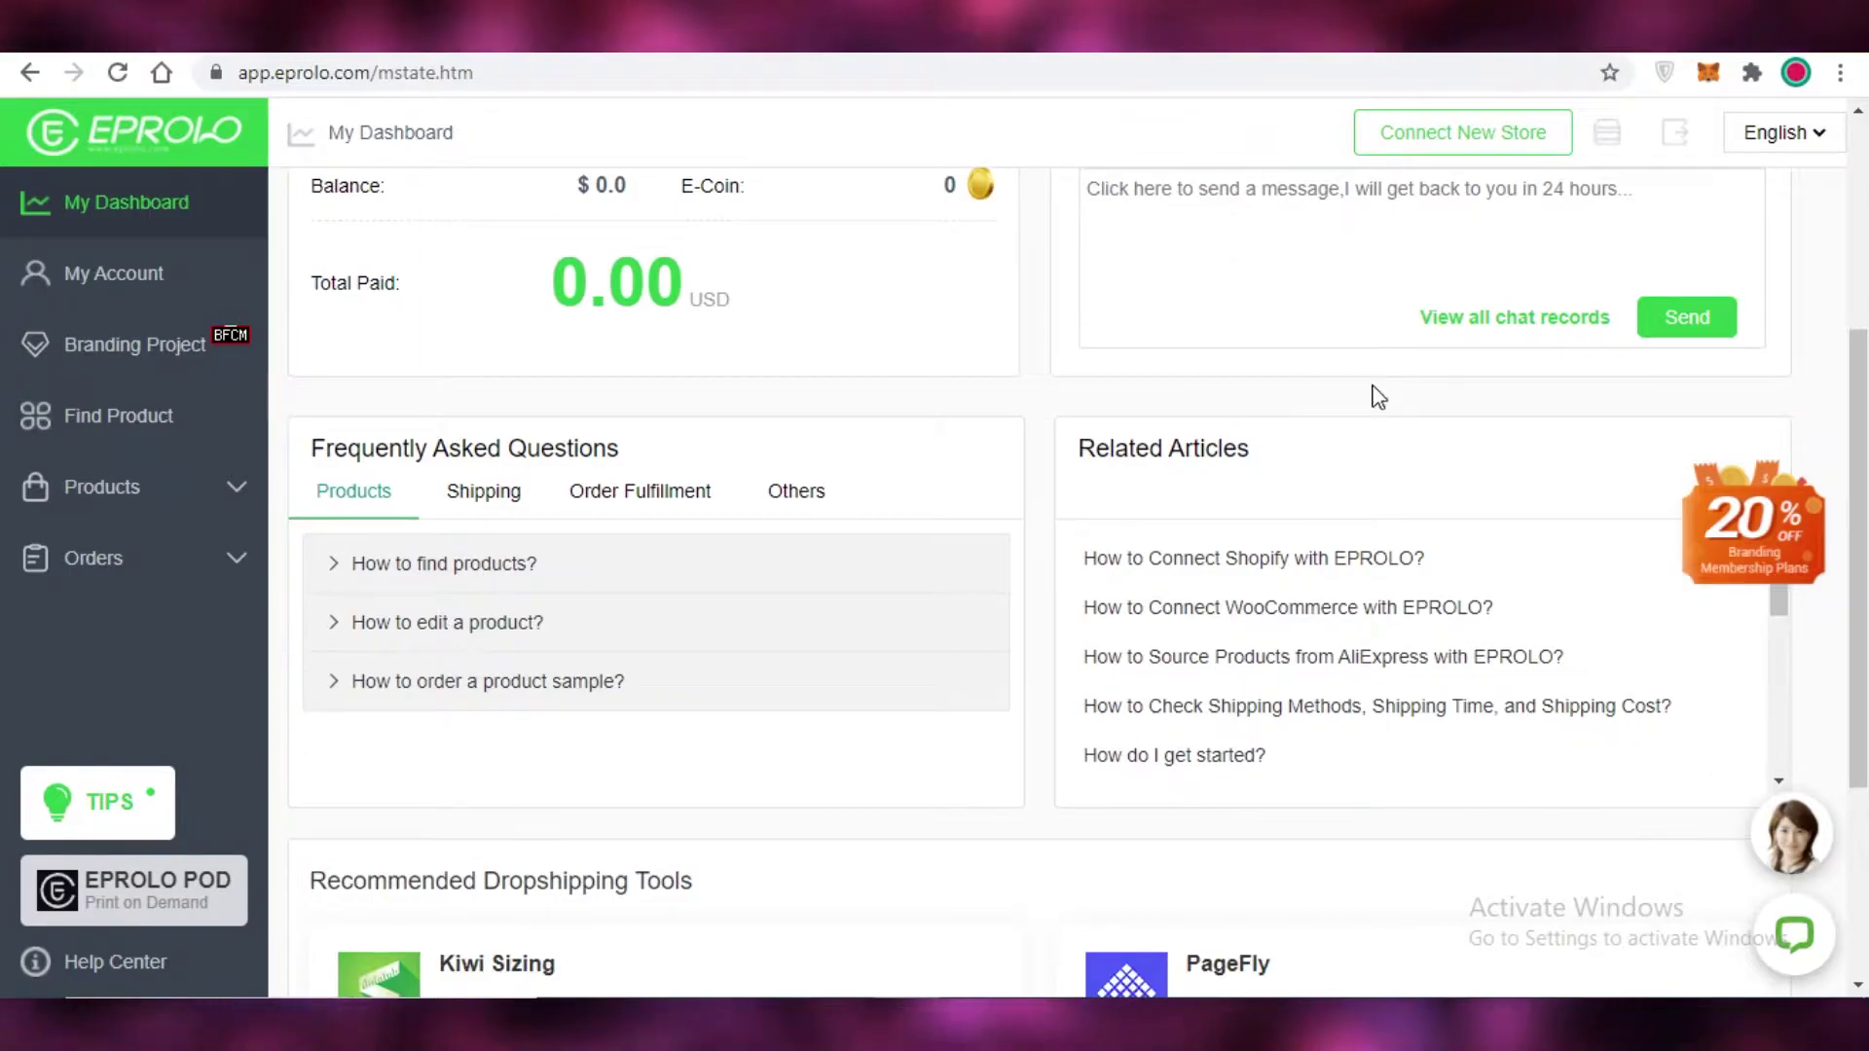
scroll(1392, 457, down, 3)
scroll(447, 500, up, 2)
scroll(487, 545, down, 2)
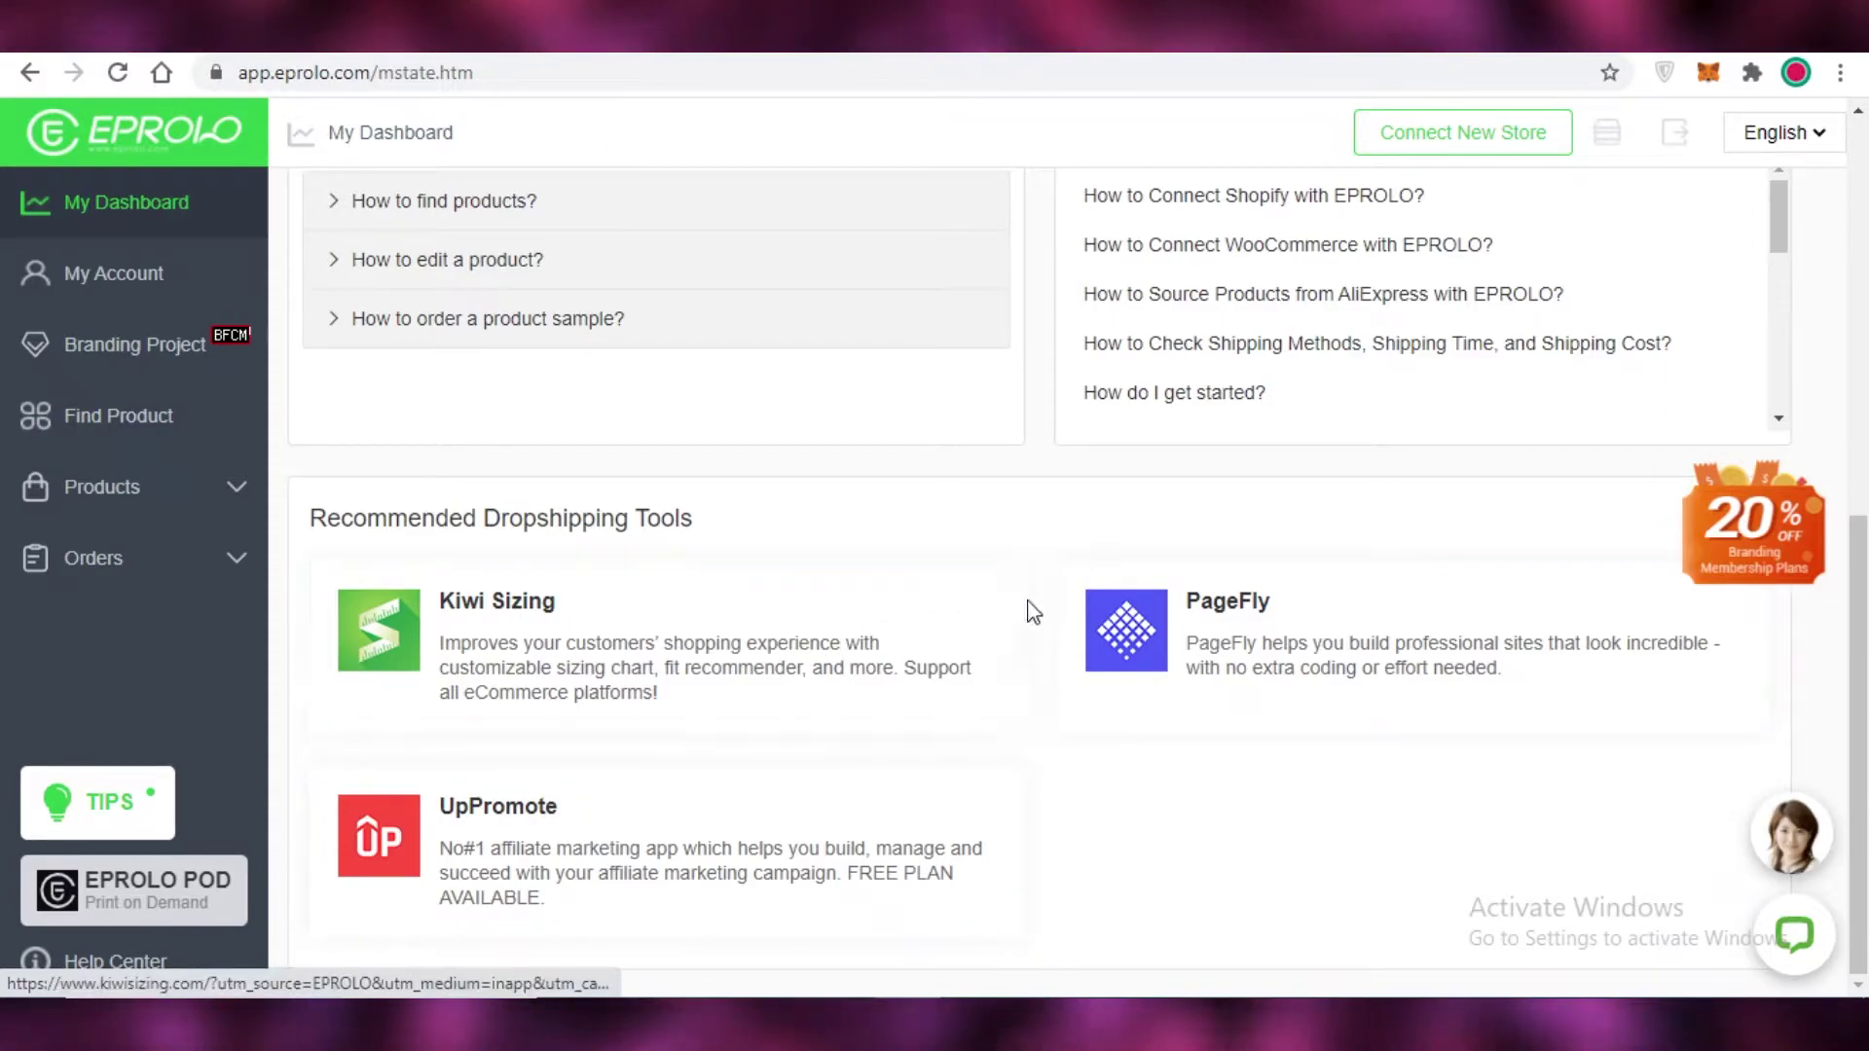
scroll(913, 613, up, 4)
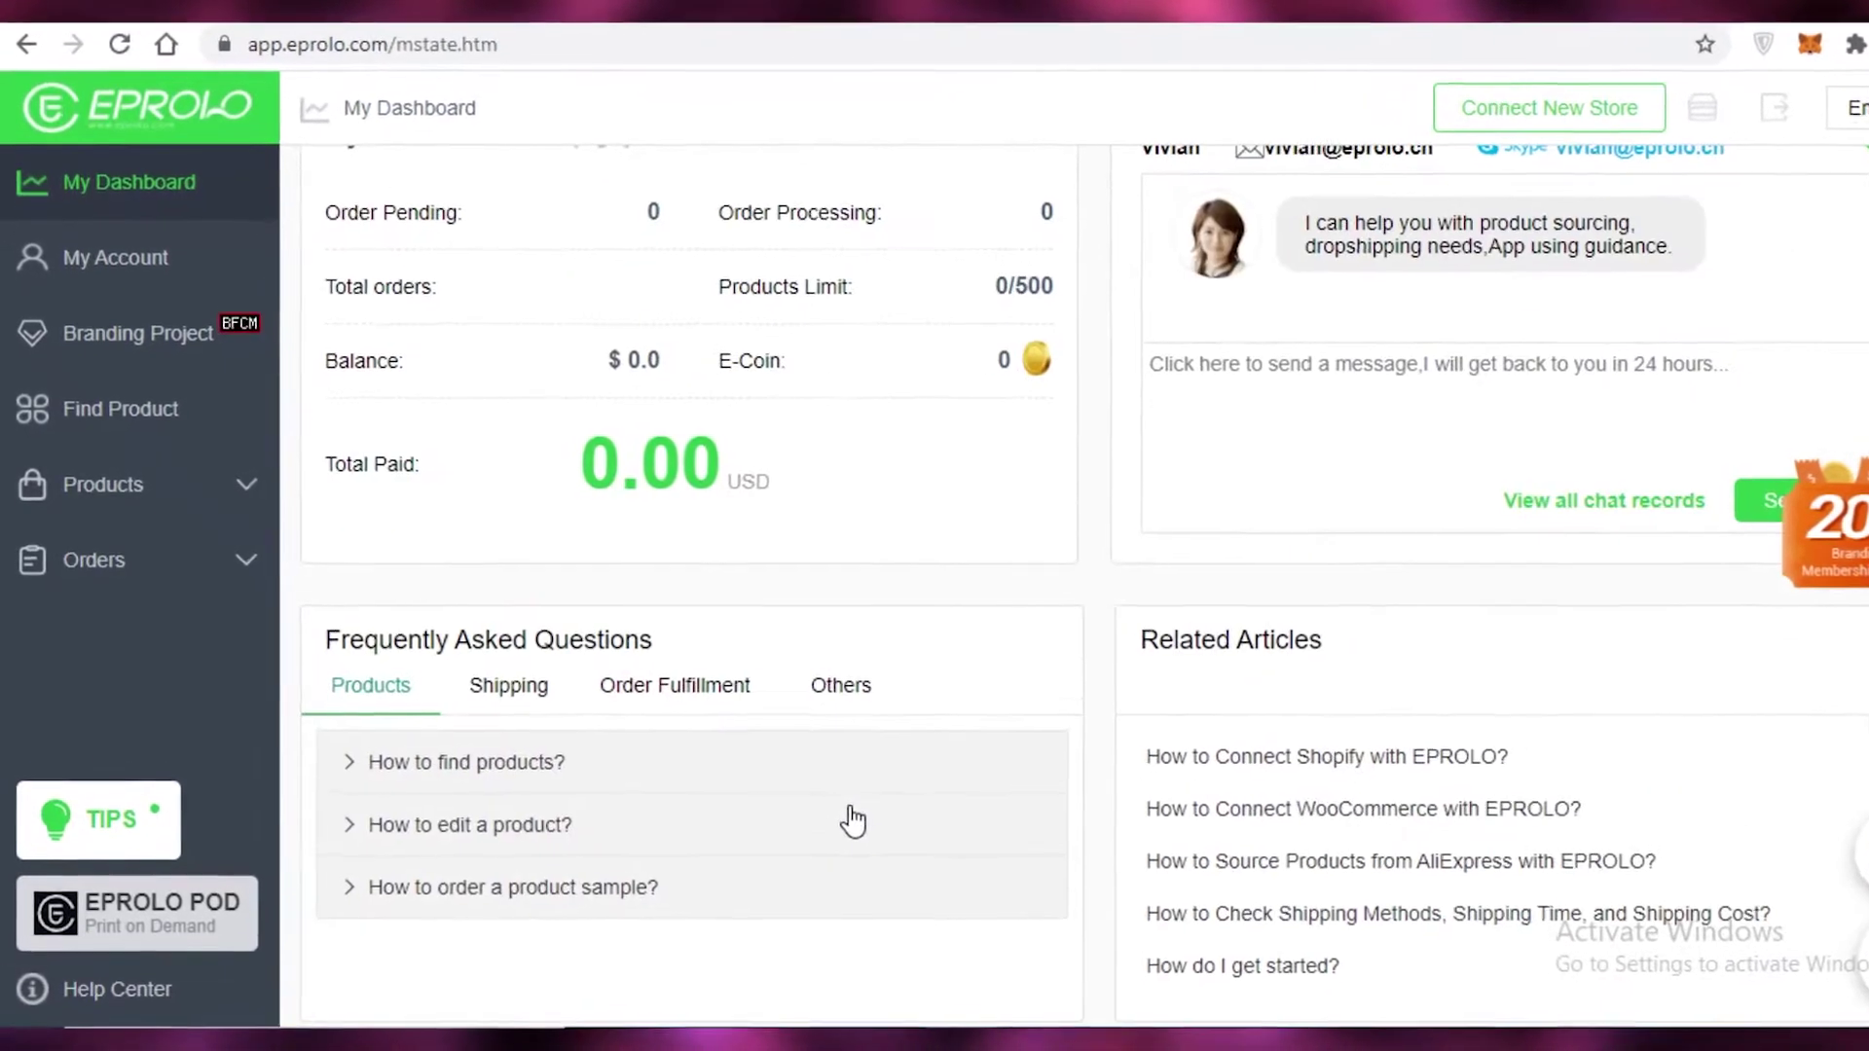
scroll(857, 778, down, 4)
scroll(806, 766, up, 2)
scroll(1295, 529, up, 5)
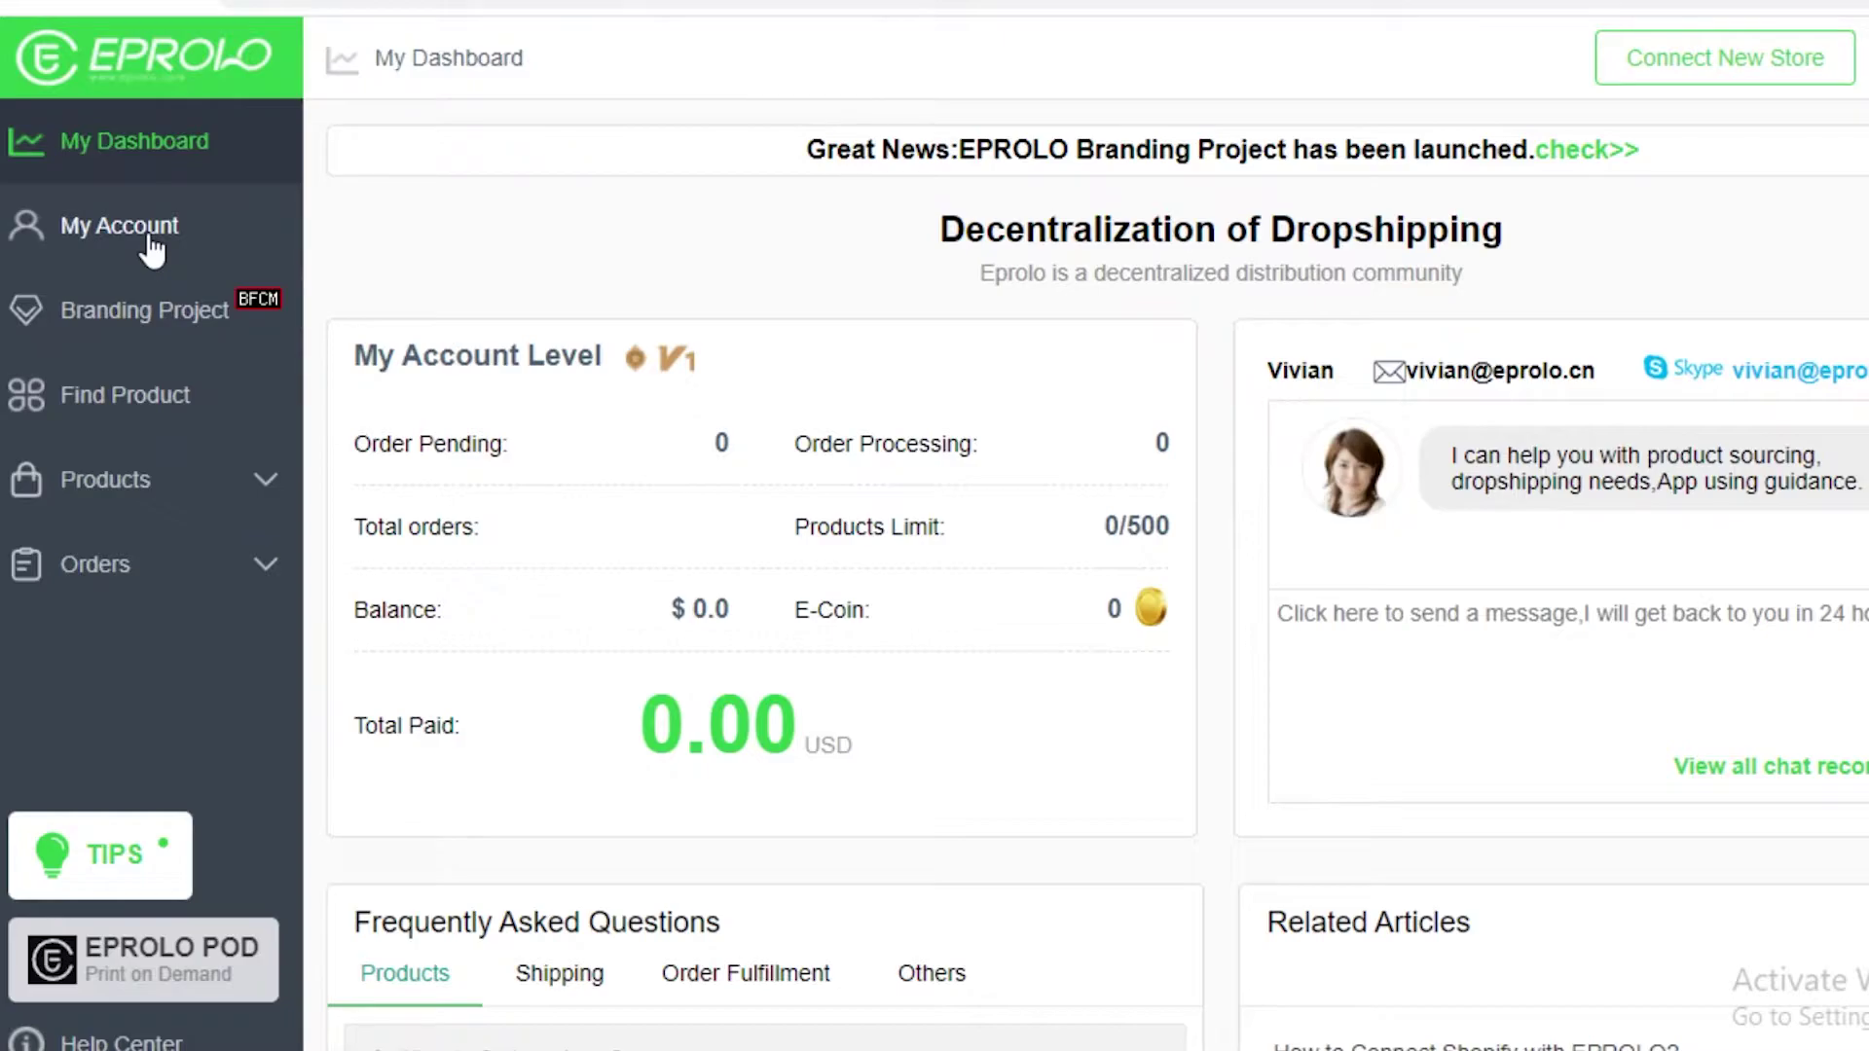
Step: Review the account level page and the Branding Project membership plans, then open Find Product
click(115, 255)
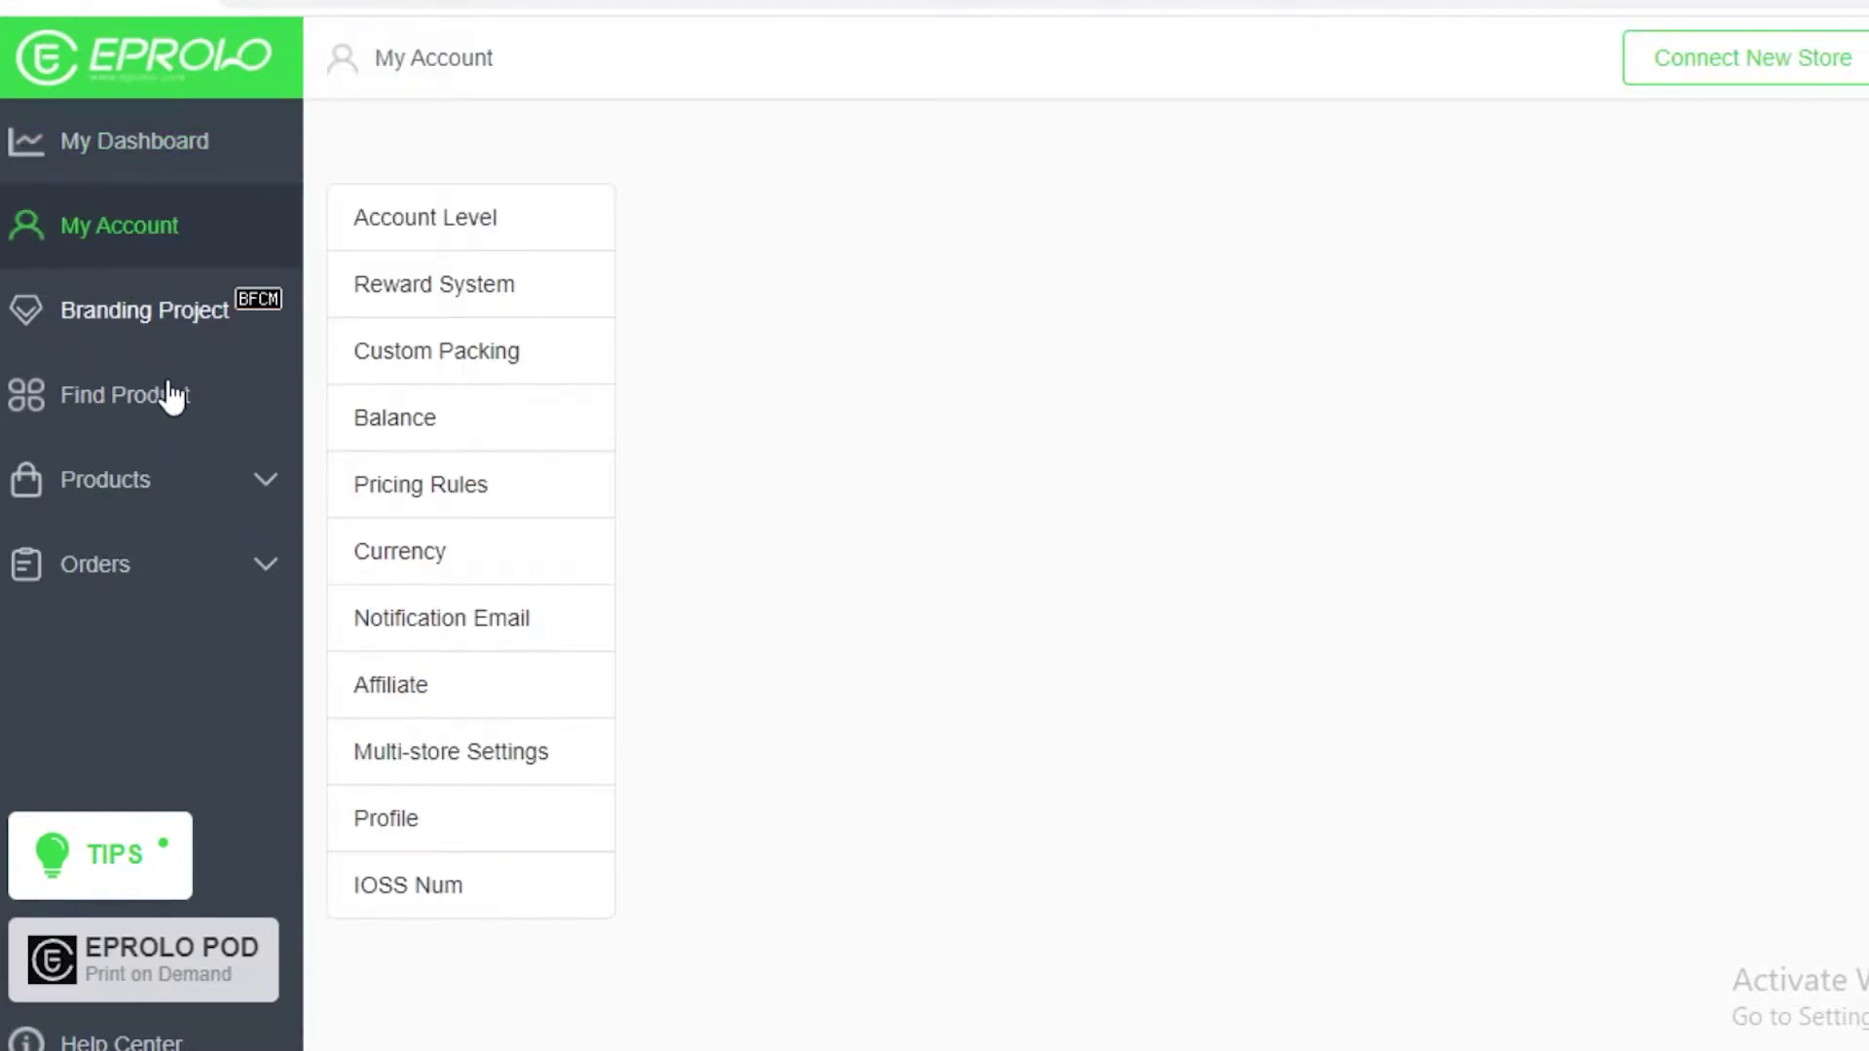
click(144, 321)
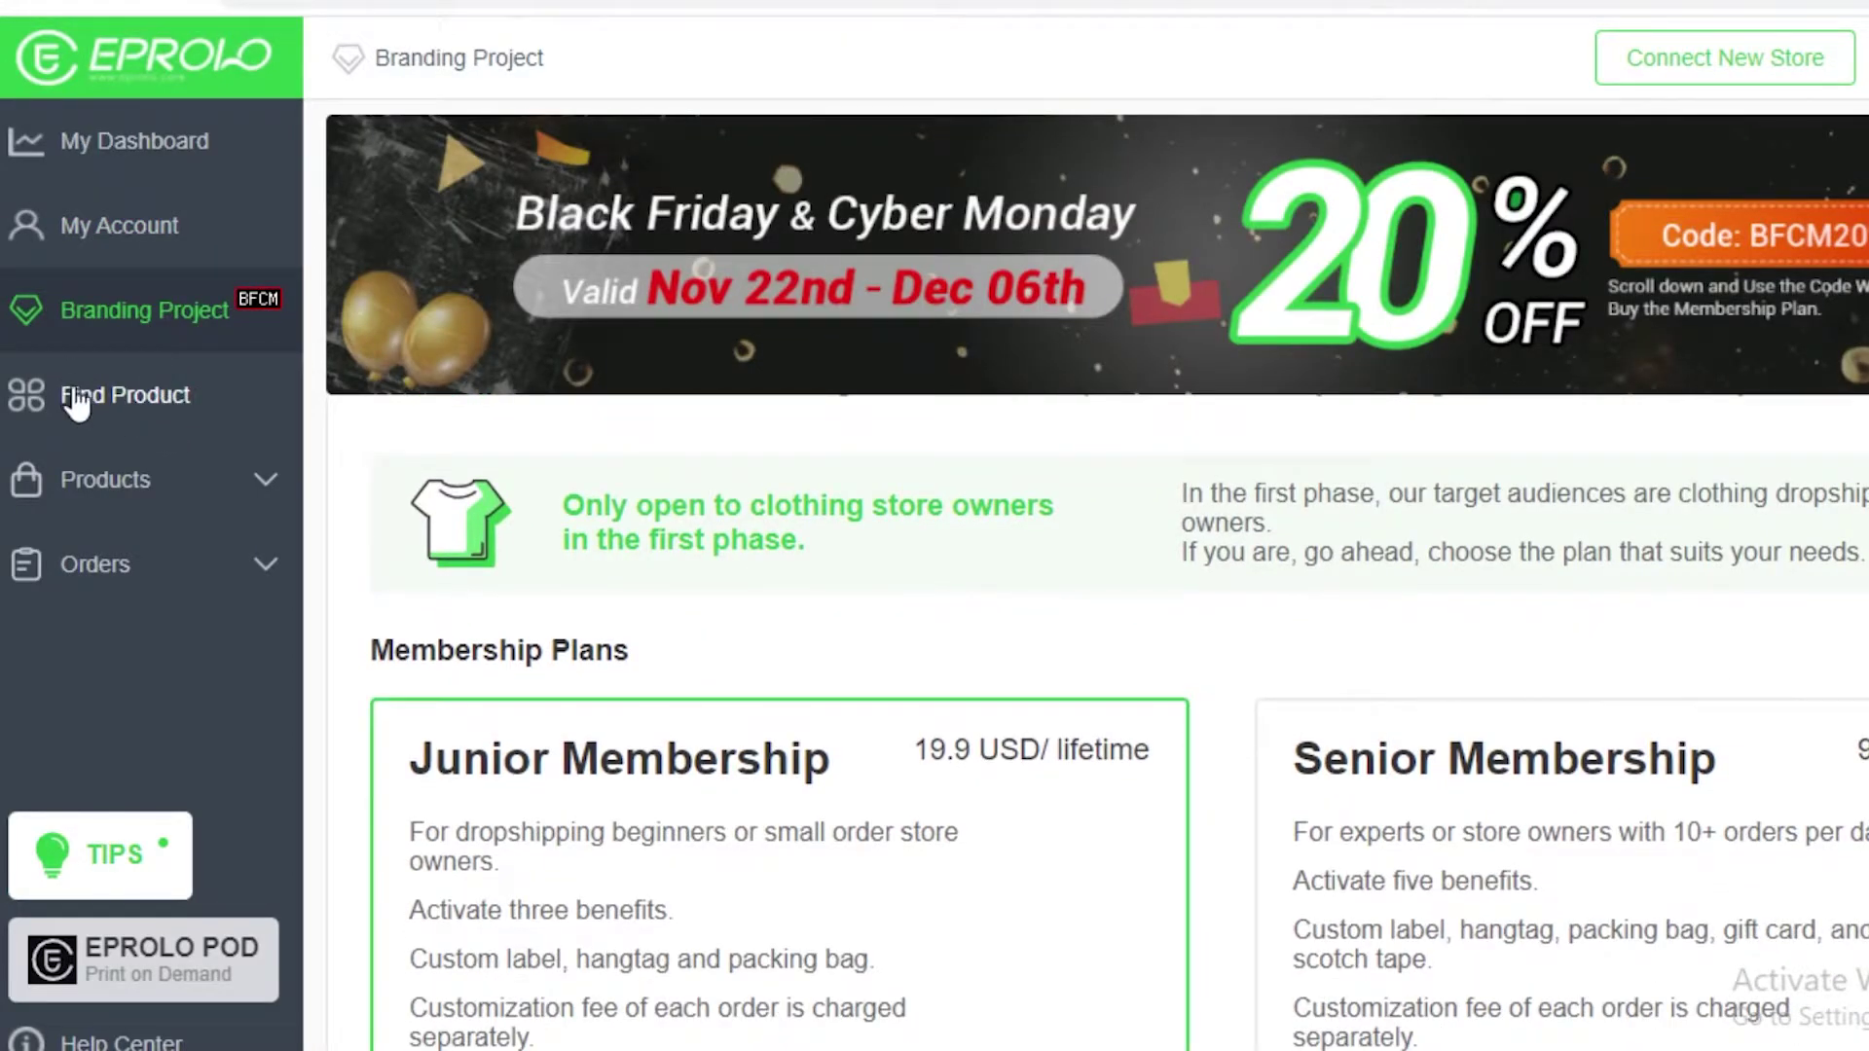
click(88, 401)
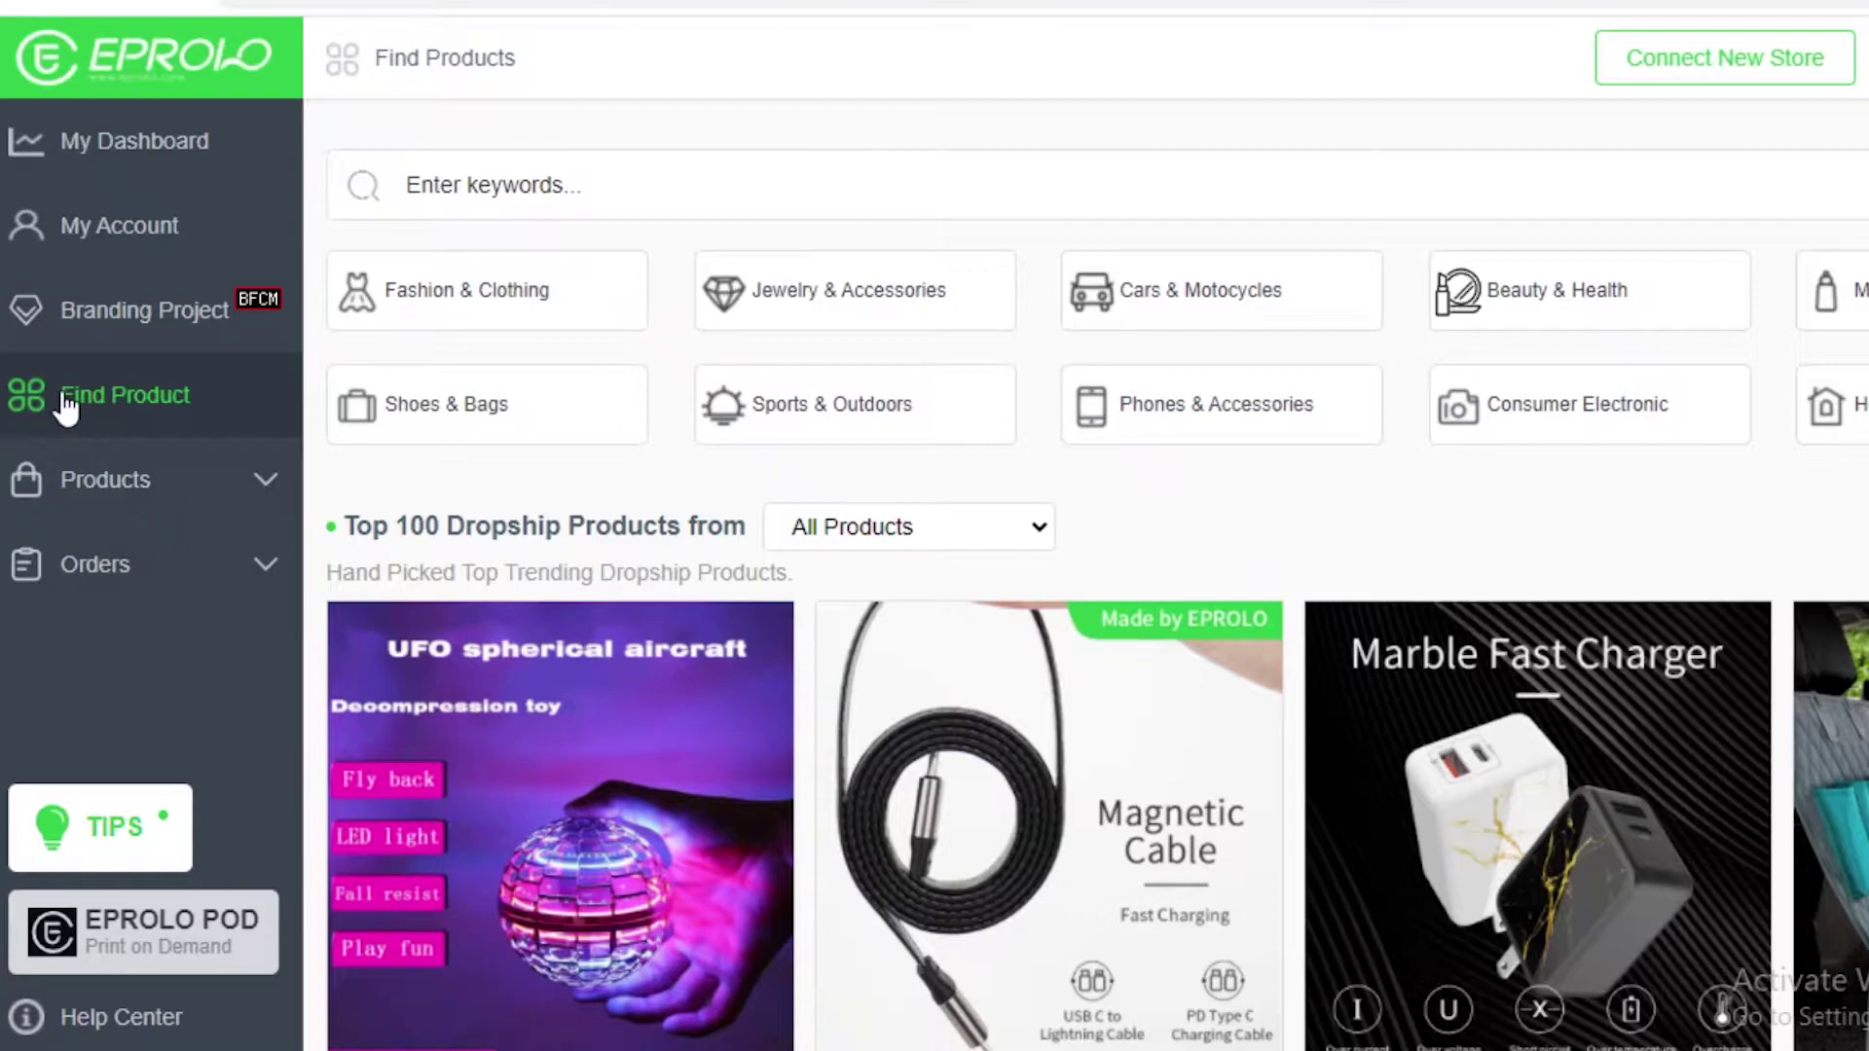
Step: Scroll the catalog down to Weekly New Products, showing the USD 11.69 floral blouse
scroll(717, 334, down, 10)
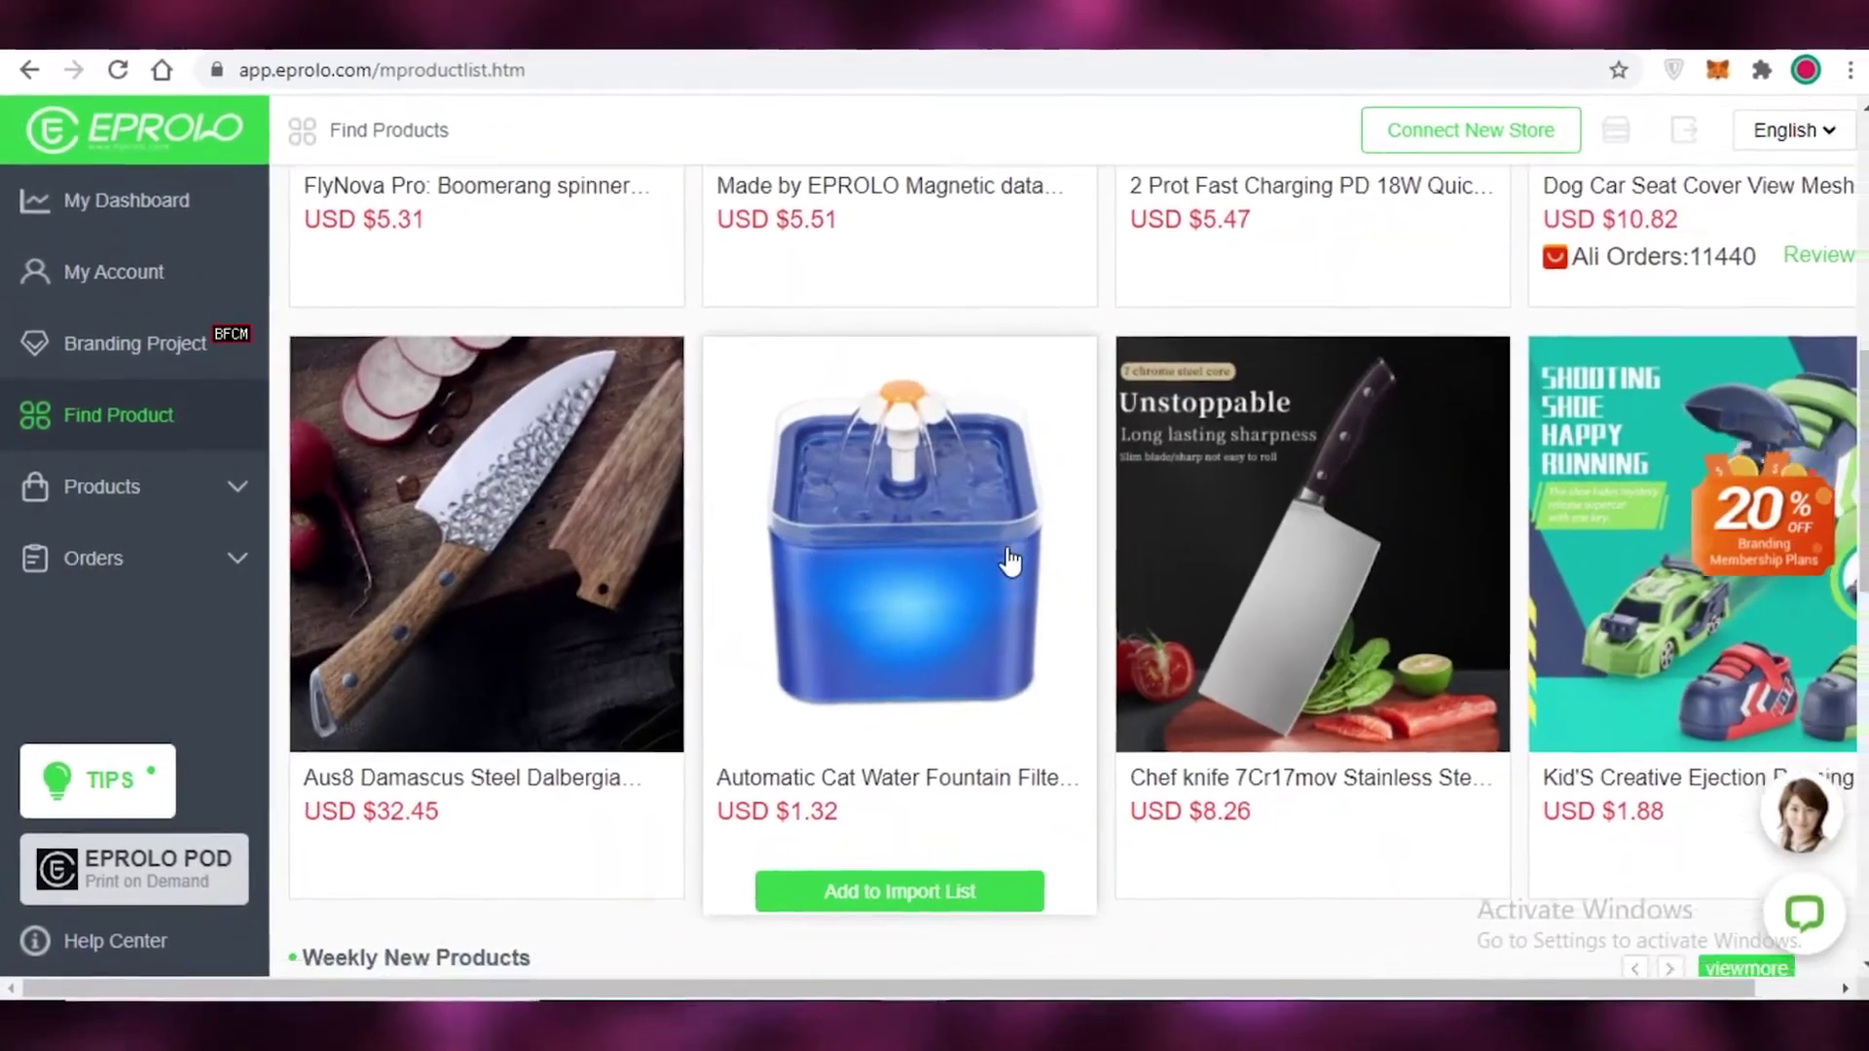
scroll(935, 428, down, 4)
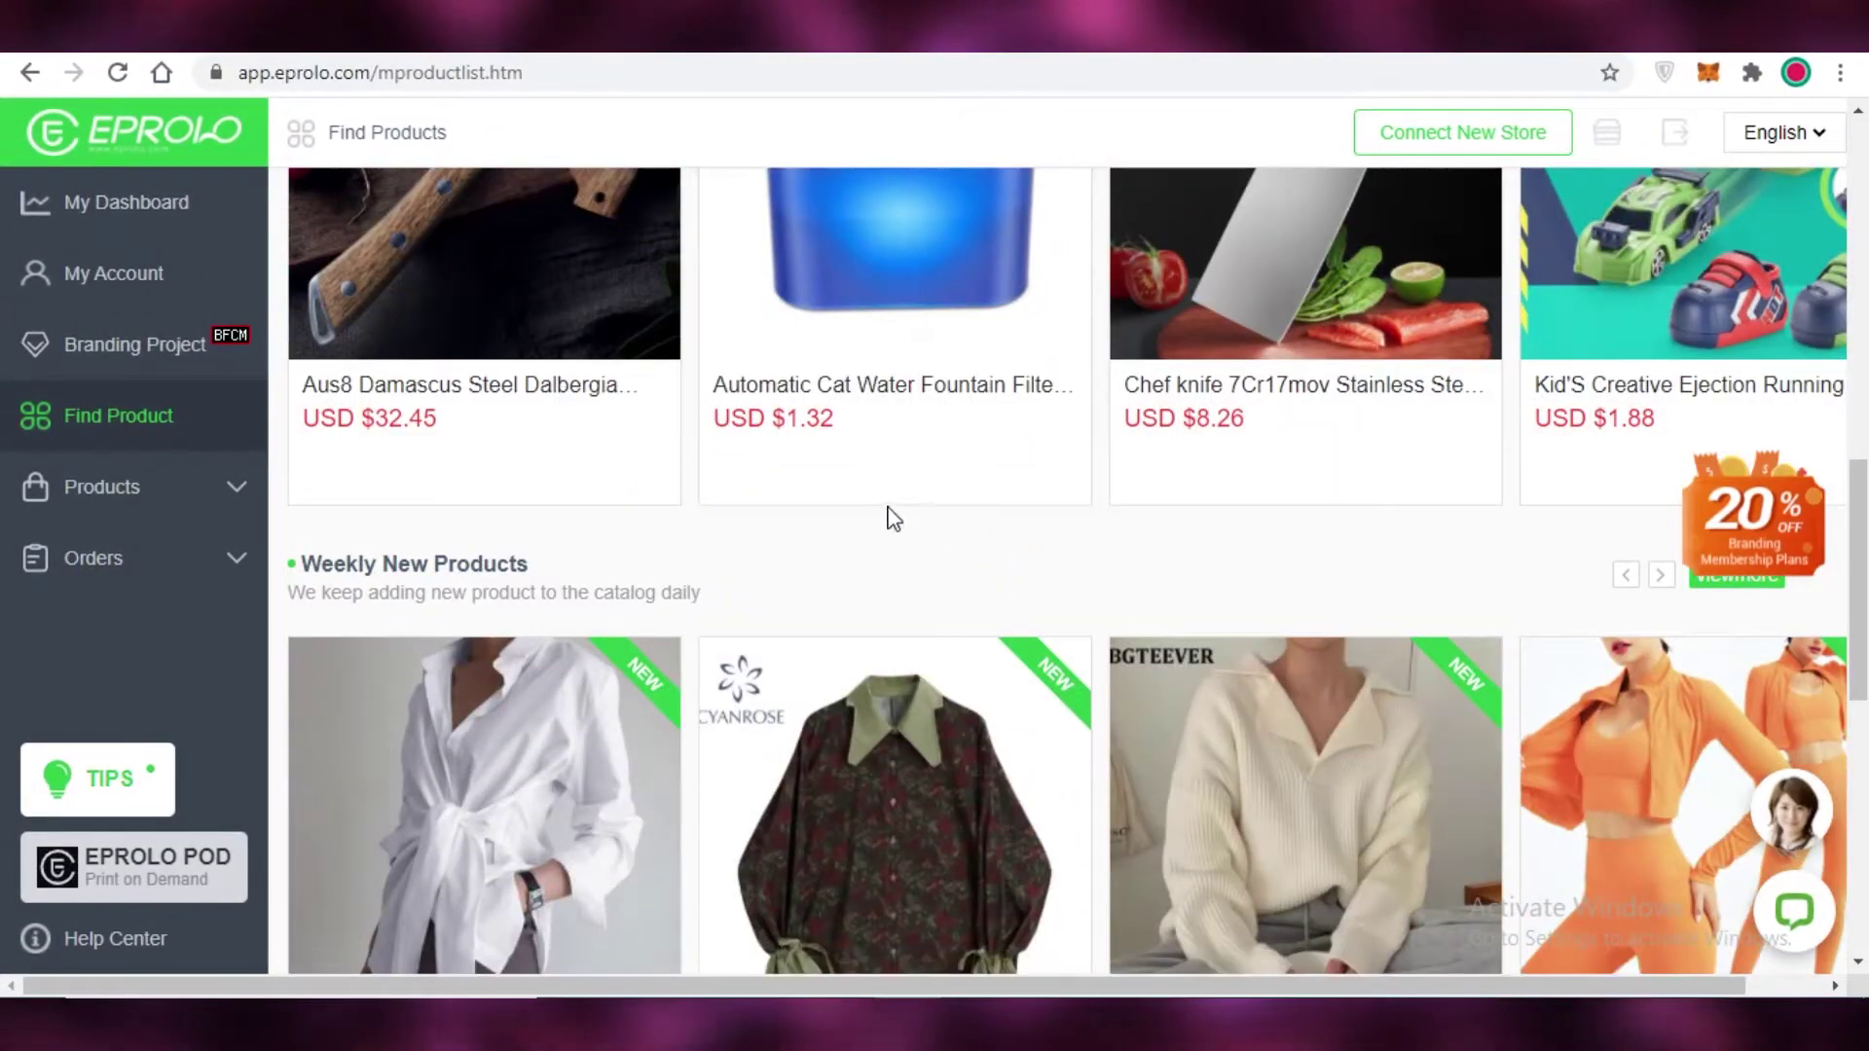
scroll(917, 511, down, 1)
scroll(833, 479, down, 2)
scroll(830, 476, down, 3)
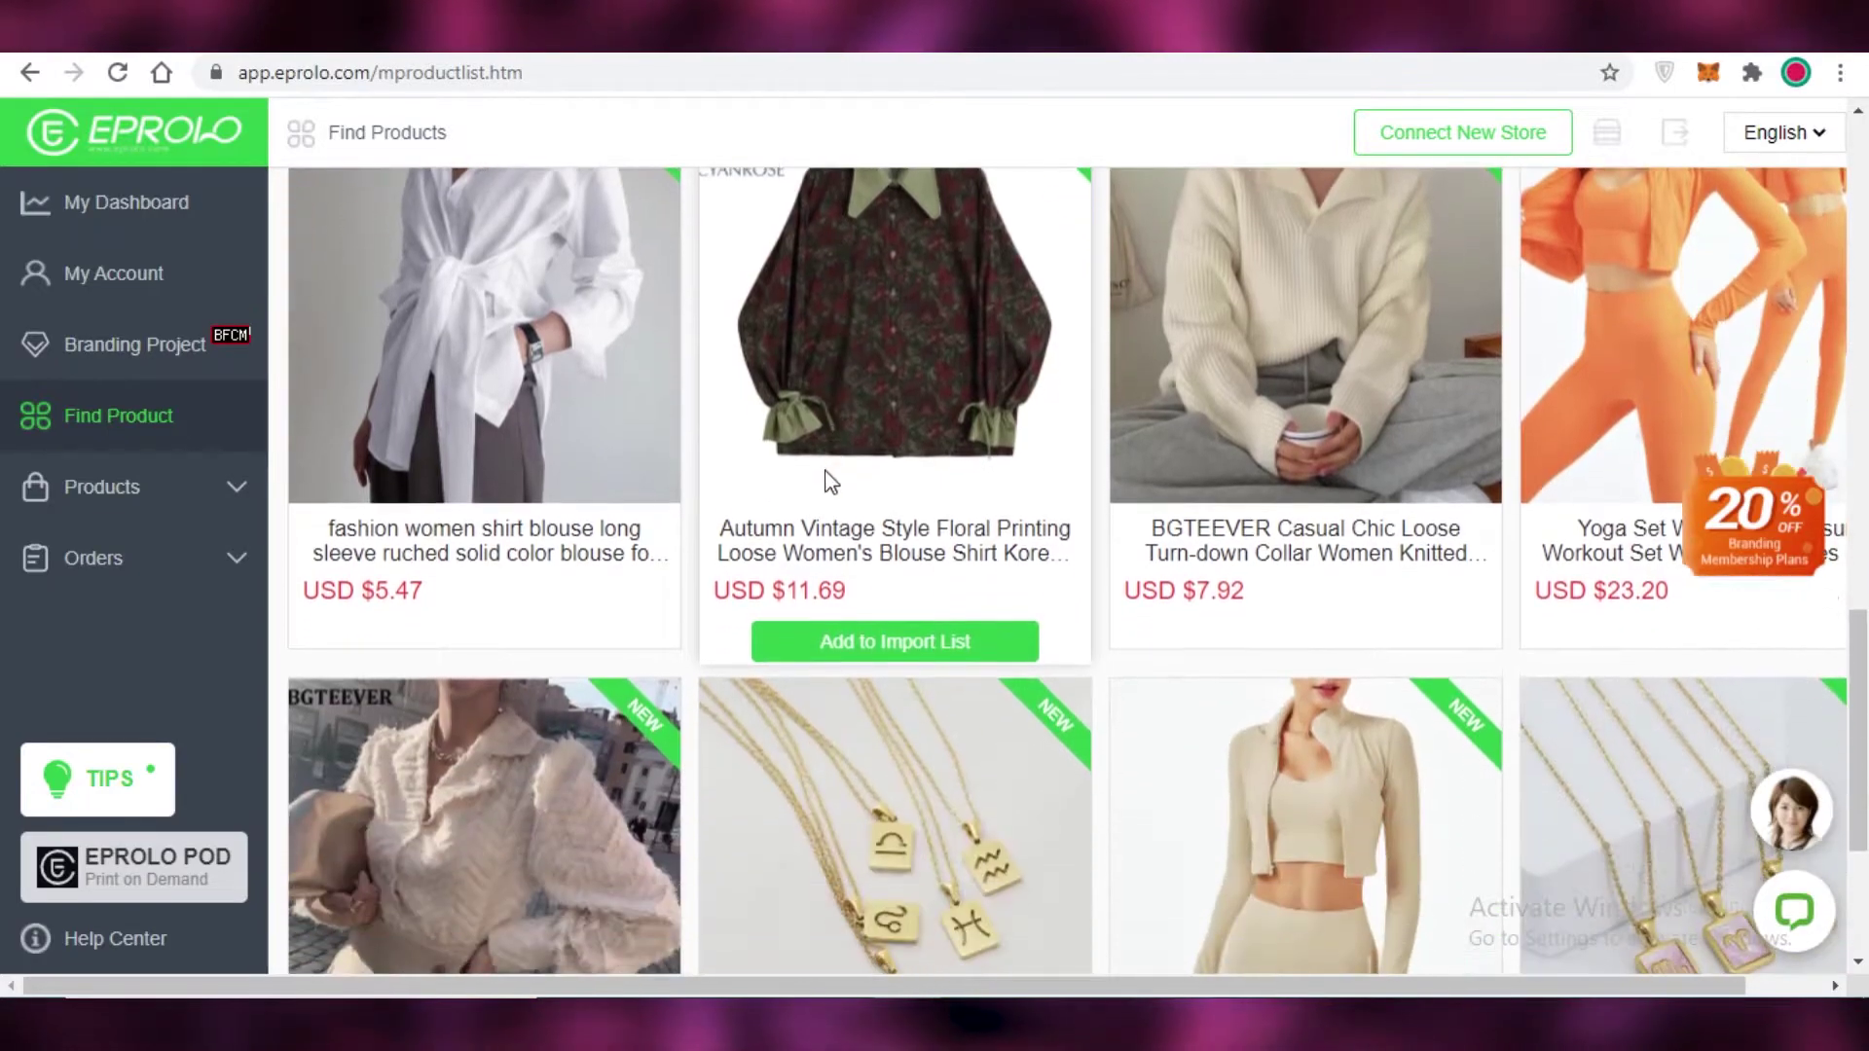
scroll(594, 487, down, 3)
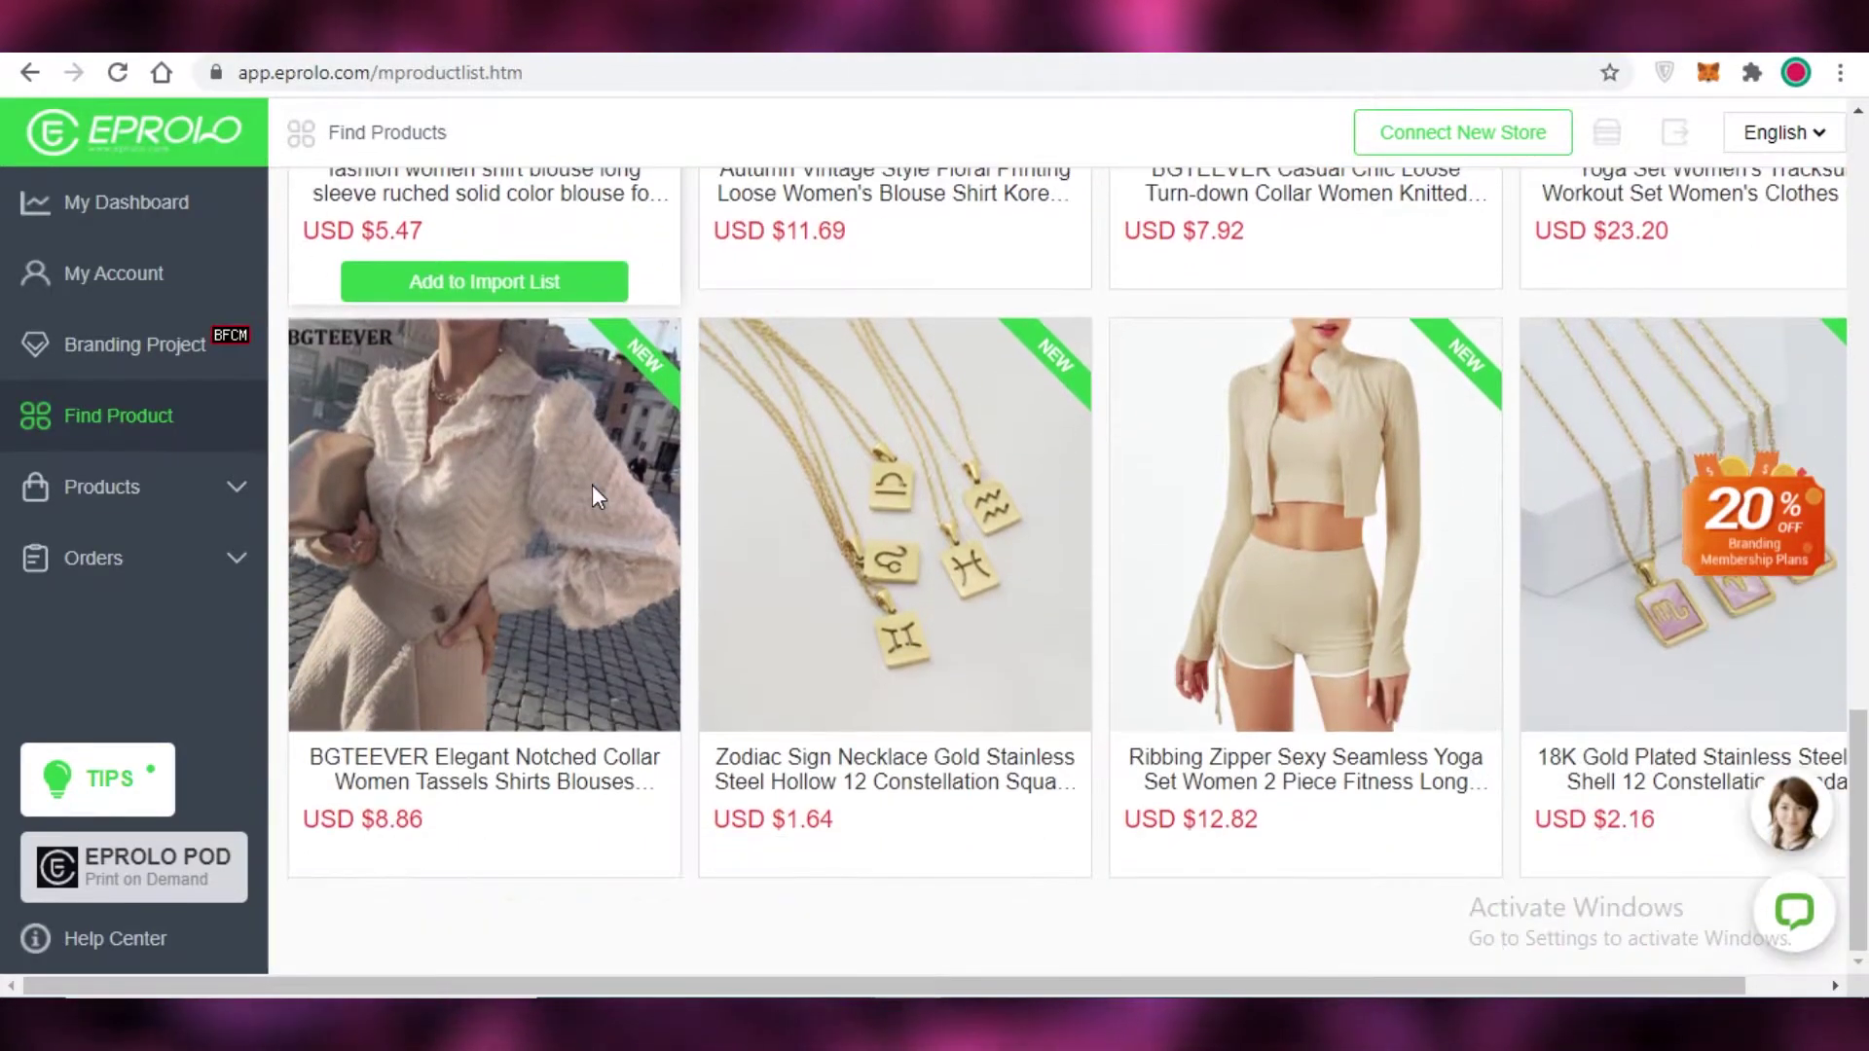
scroll(592, 493, up, 5)
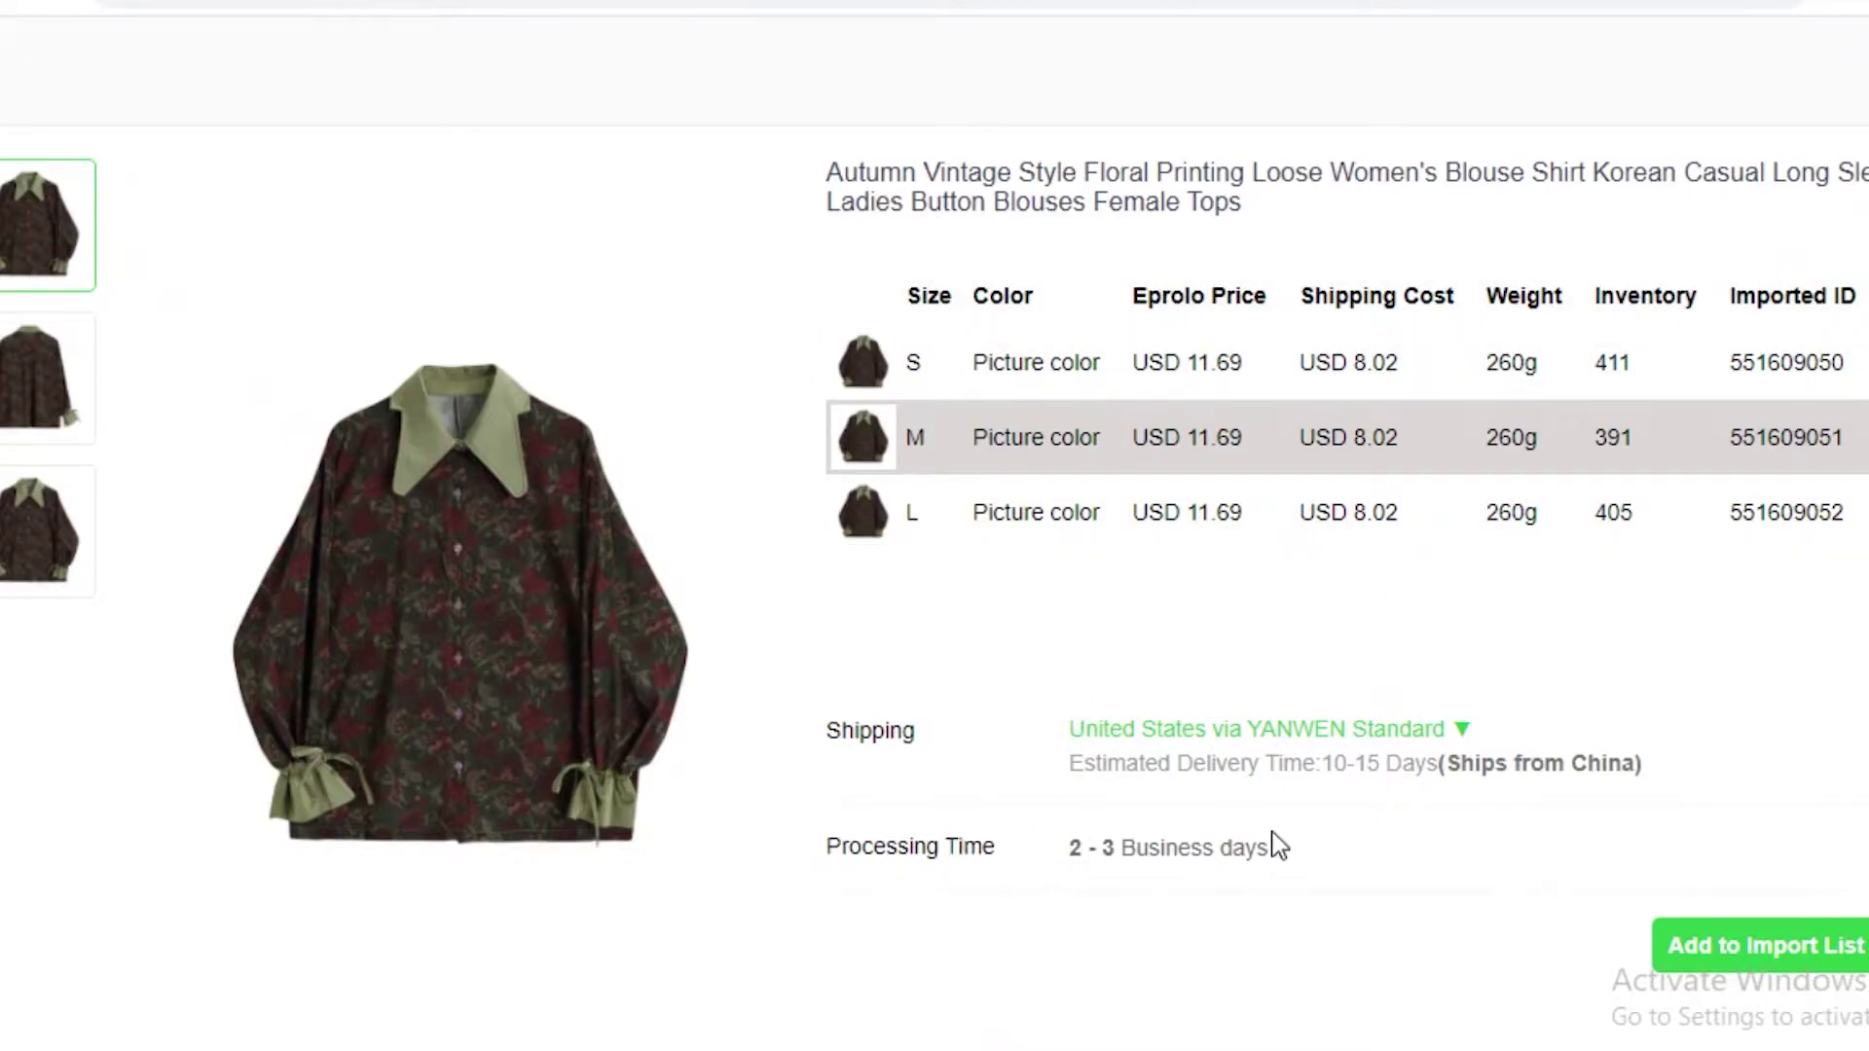
Step: Check the blouse's shipping: YANWEN Standard to the United States, 10-15 day delivery
click(1290, 751)
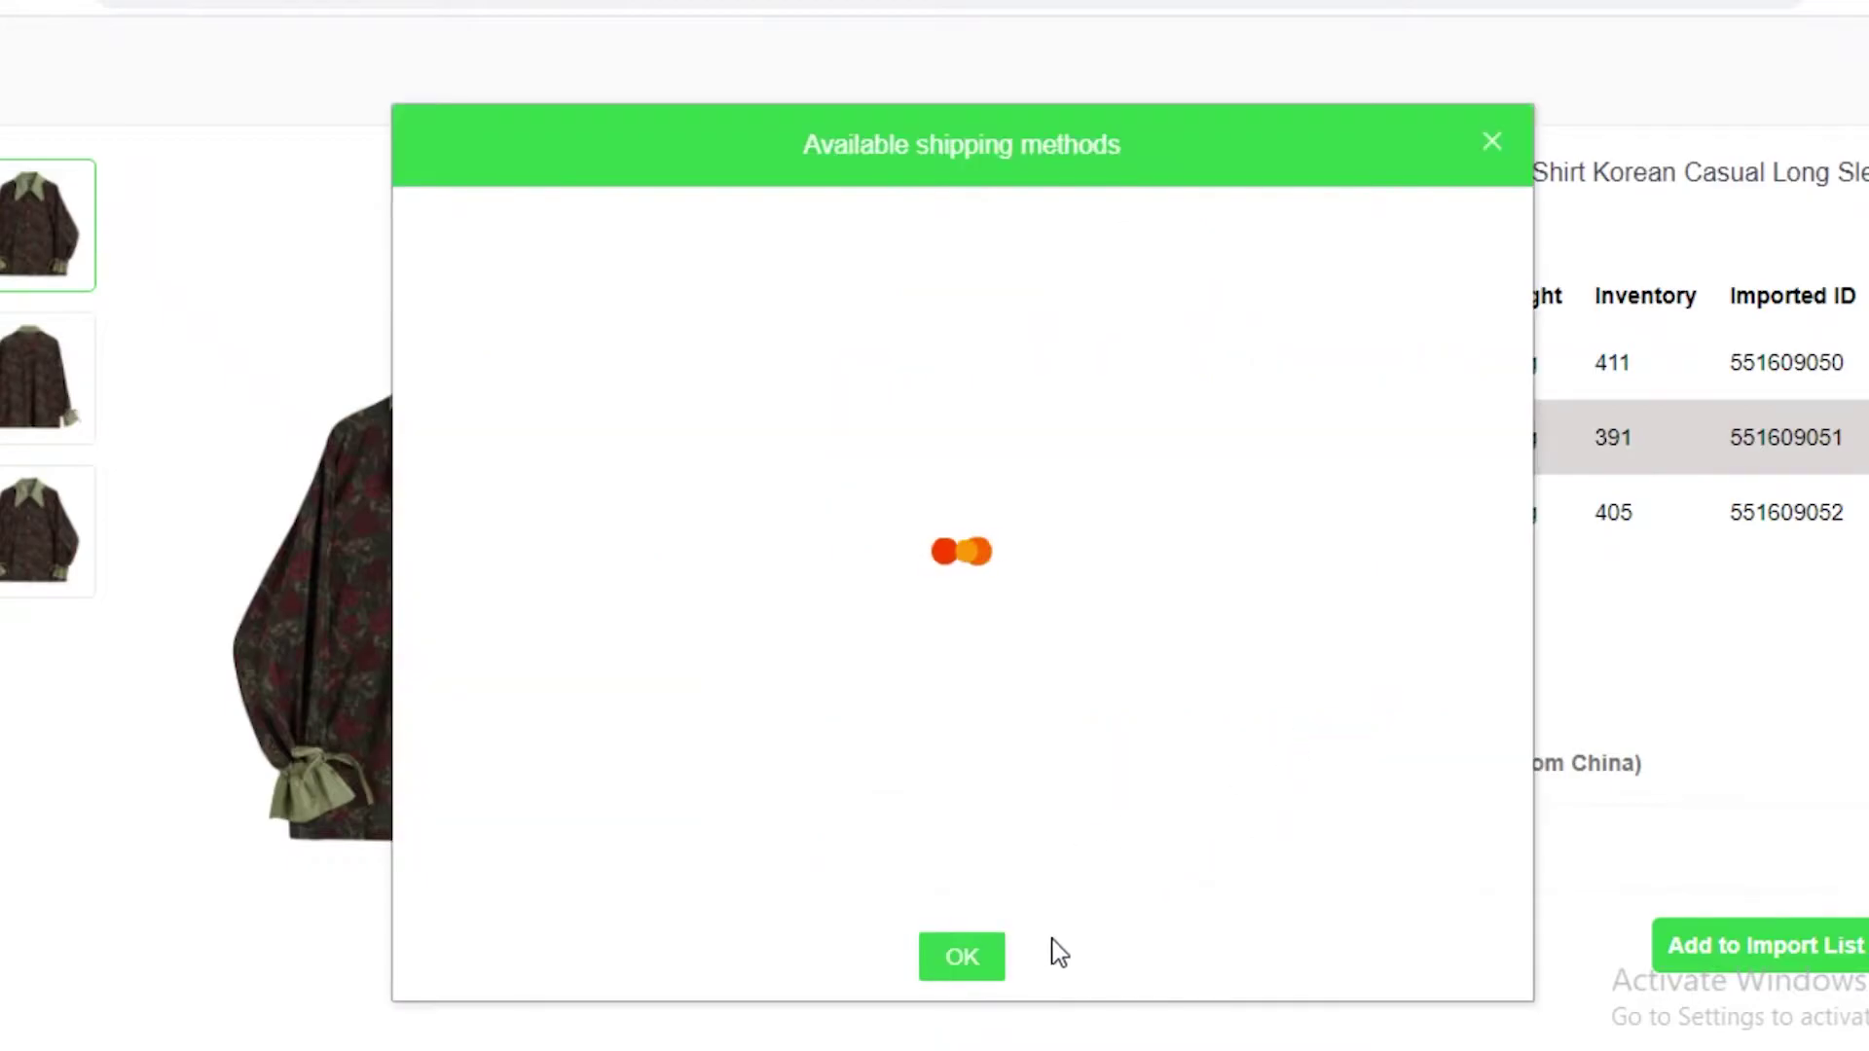
click(962, 964)
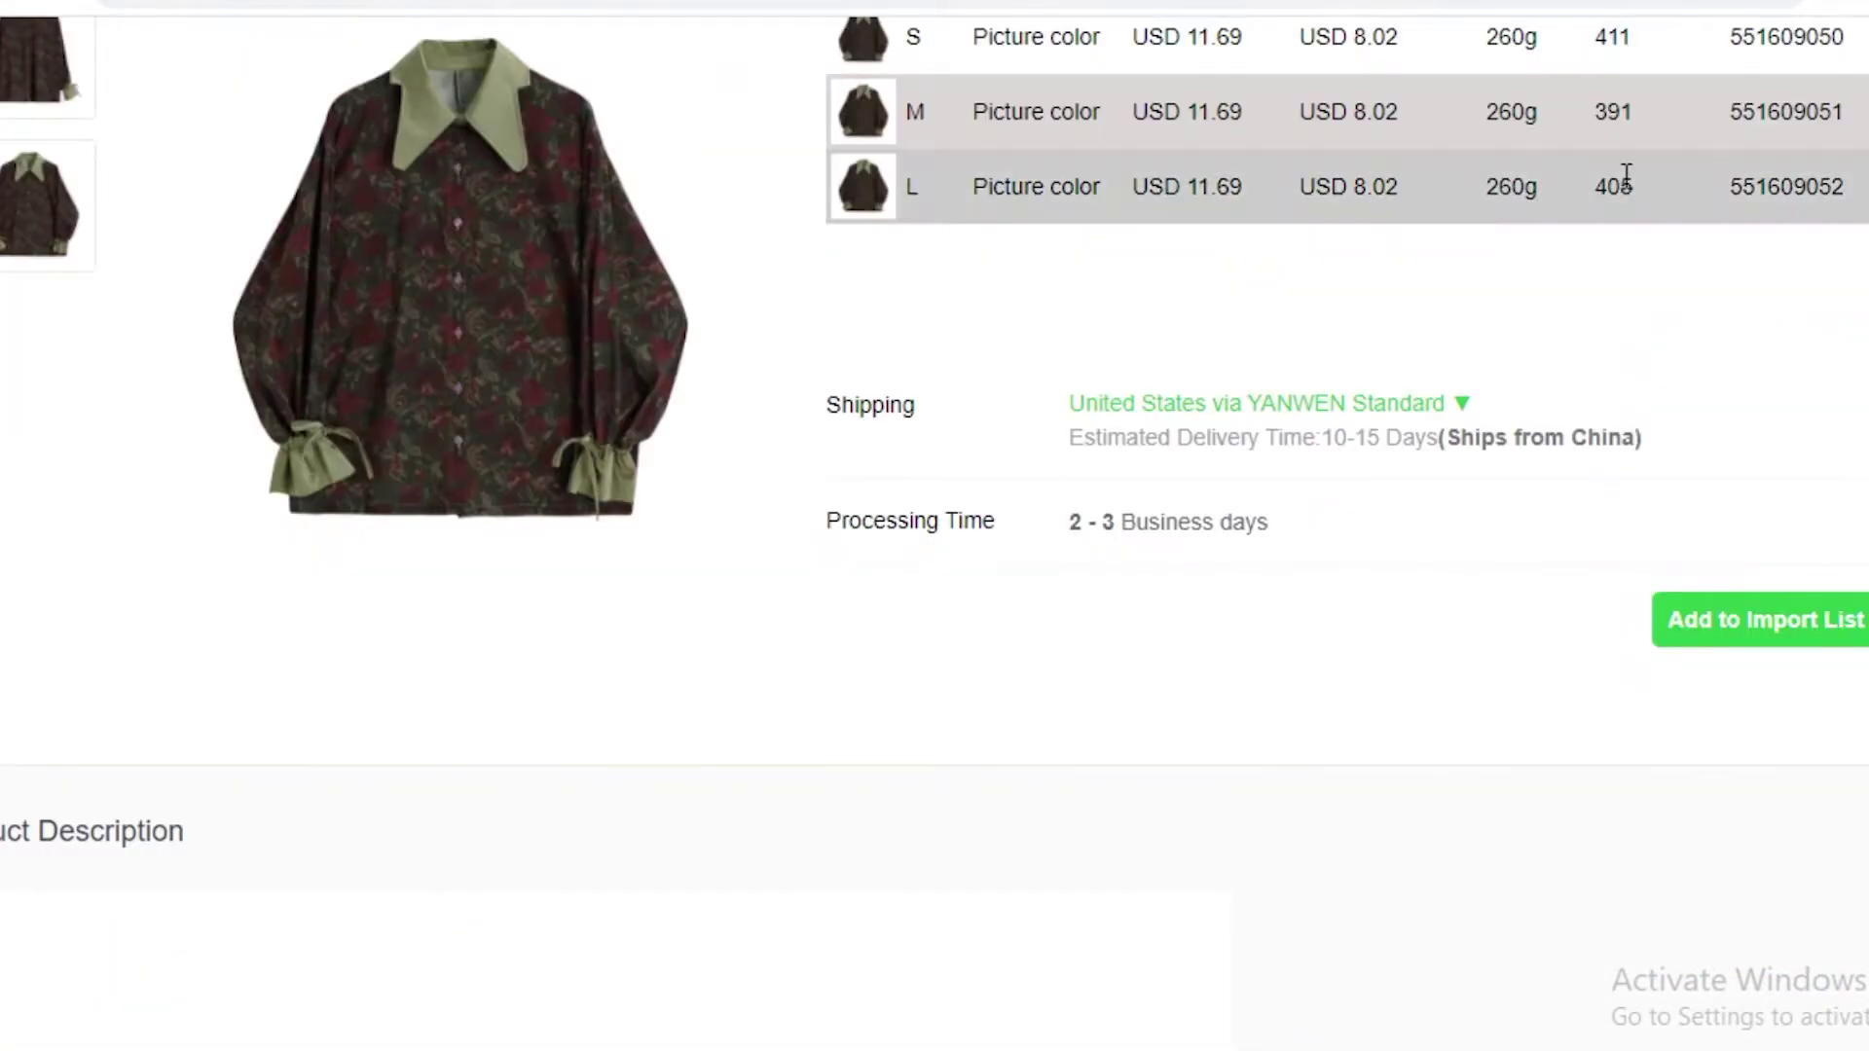
scroll(1622, 179, up, 3)
Step: Open AliExpress in a new browser tab
key(ctrl+t)
text(ali)
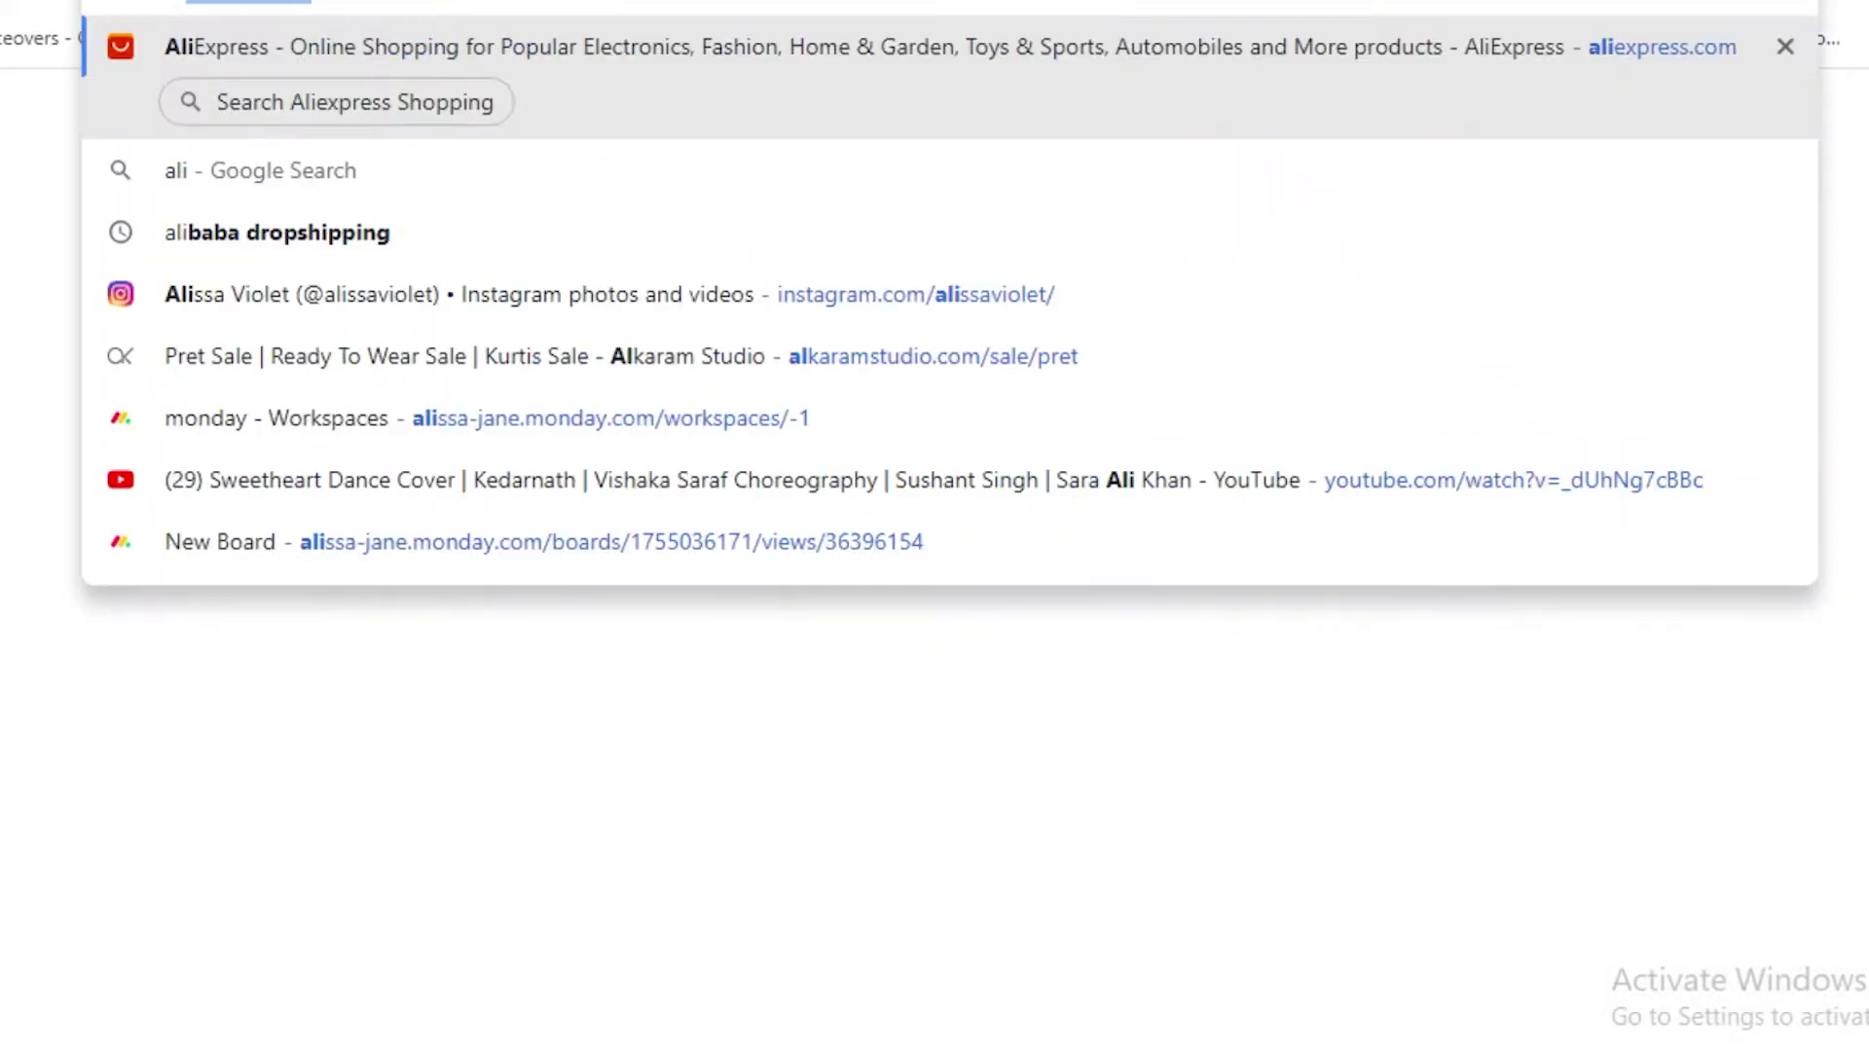
click(1368, 96)
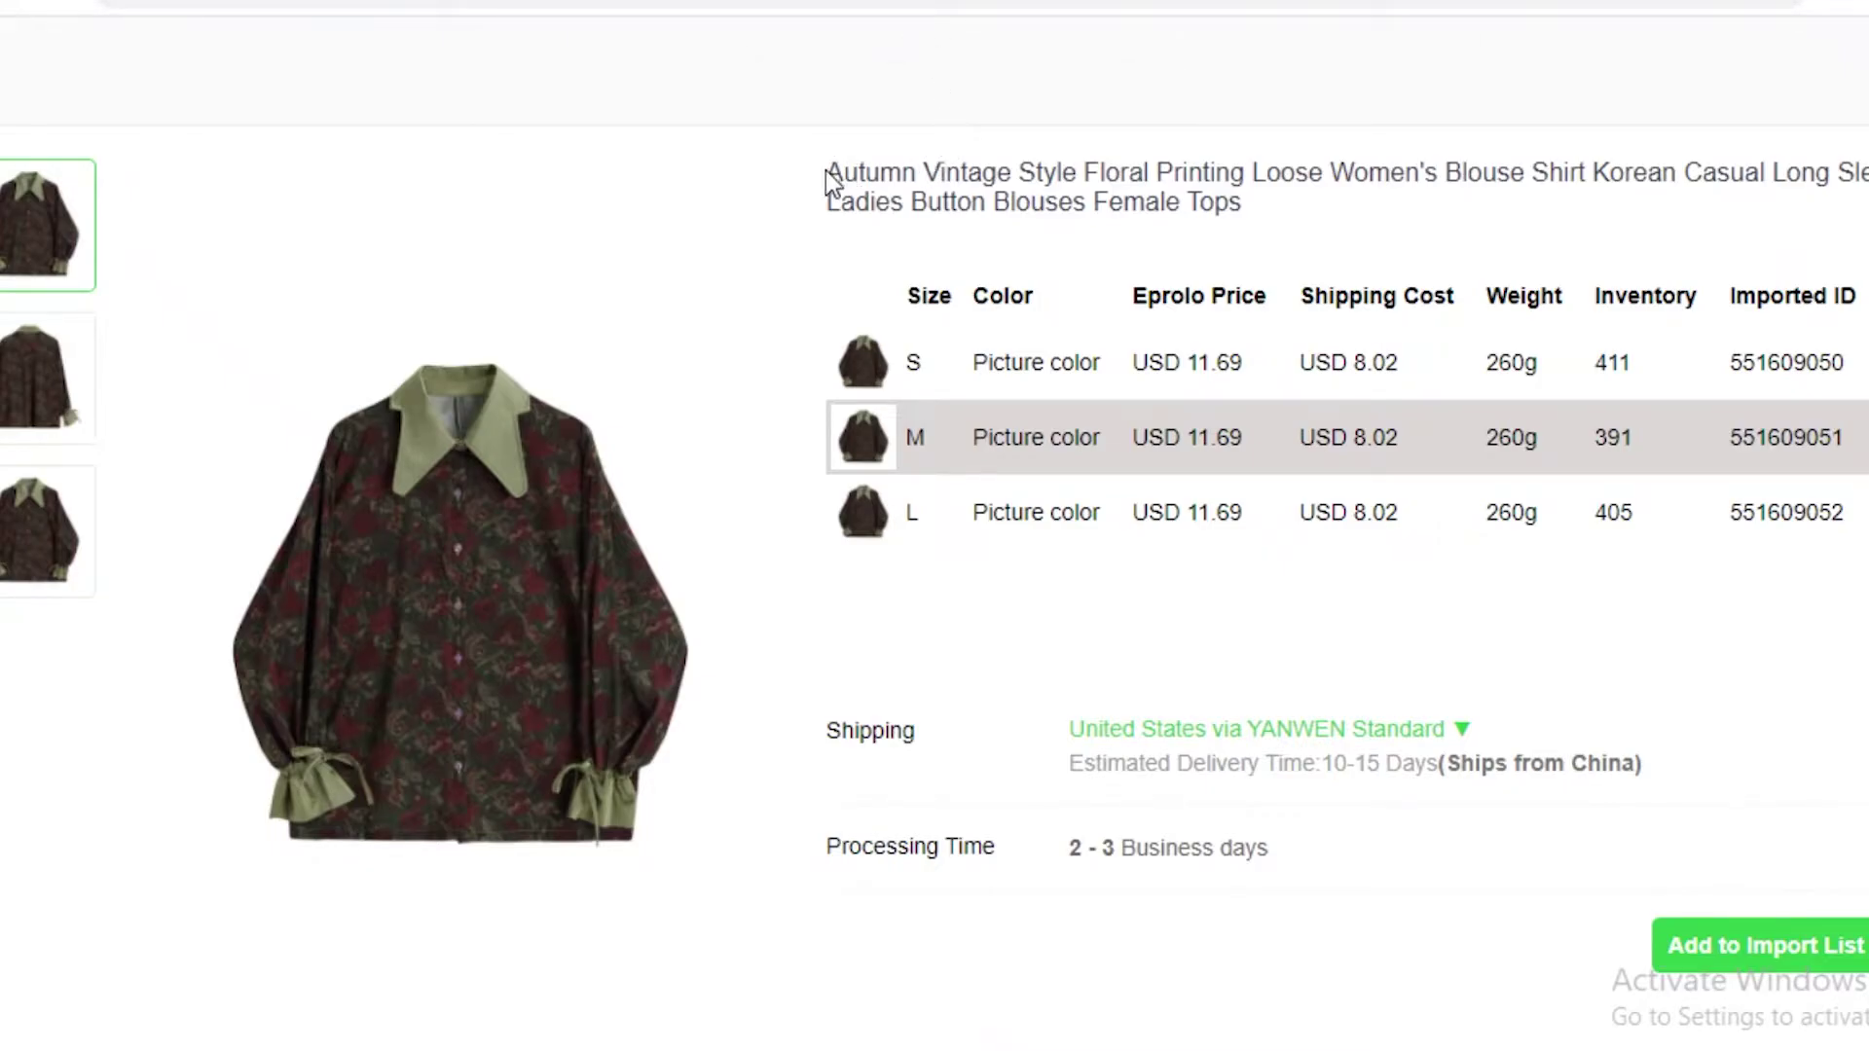
Step: Copy the blouse's EPROLO title and search it on AliExpress, finding prices of US $22.80 and $22.51
drag(836, 172, 1289, 226)
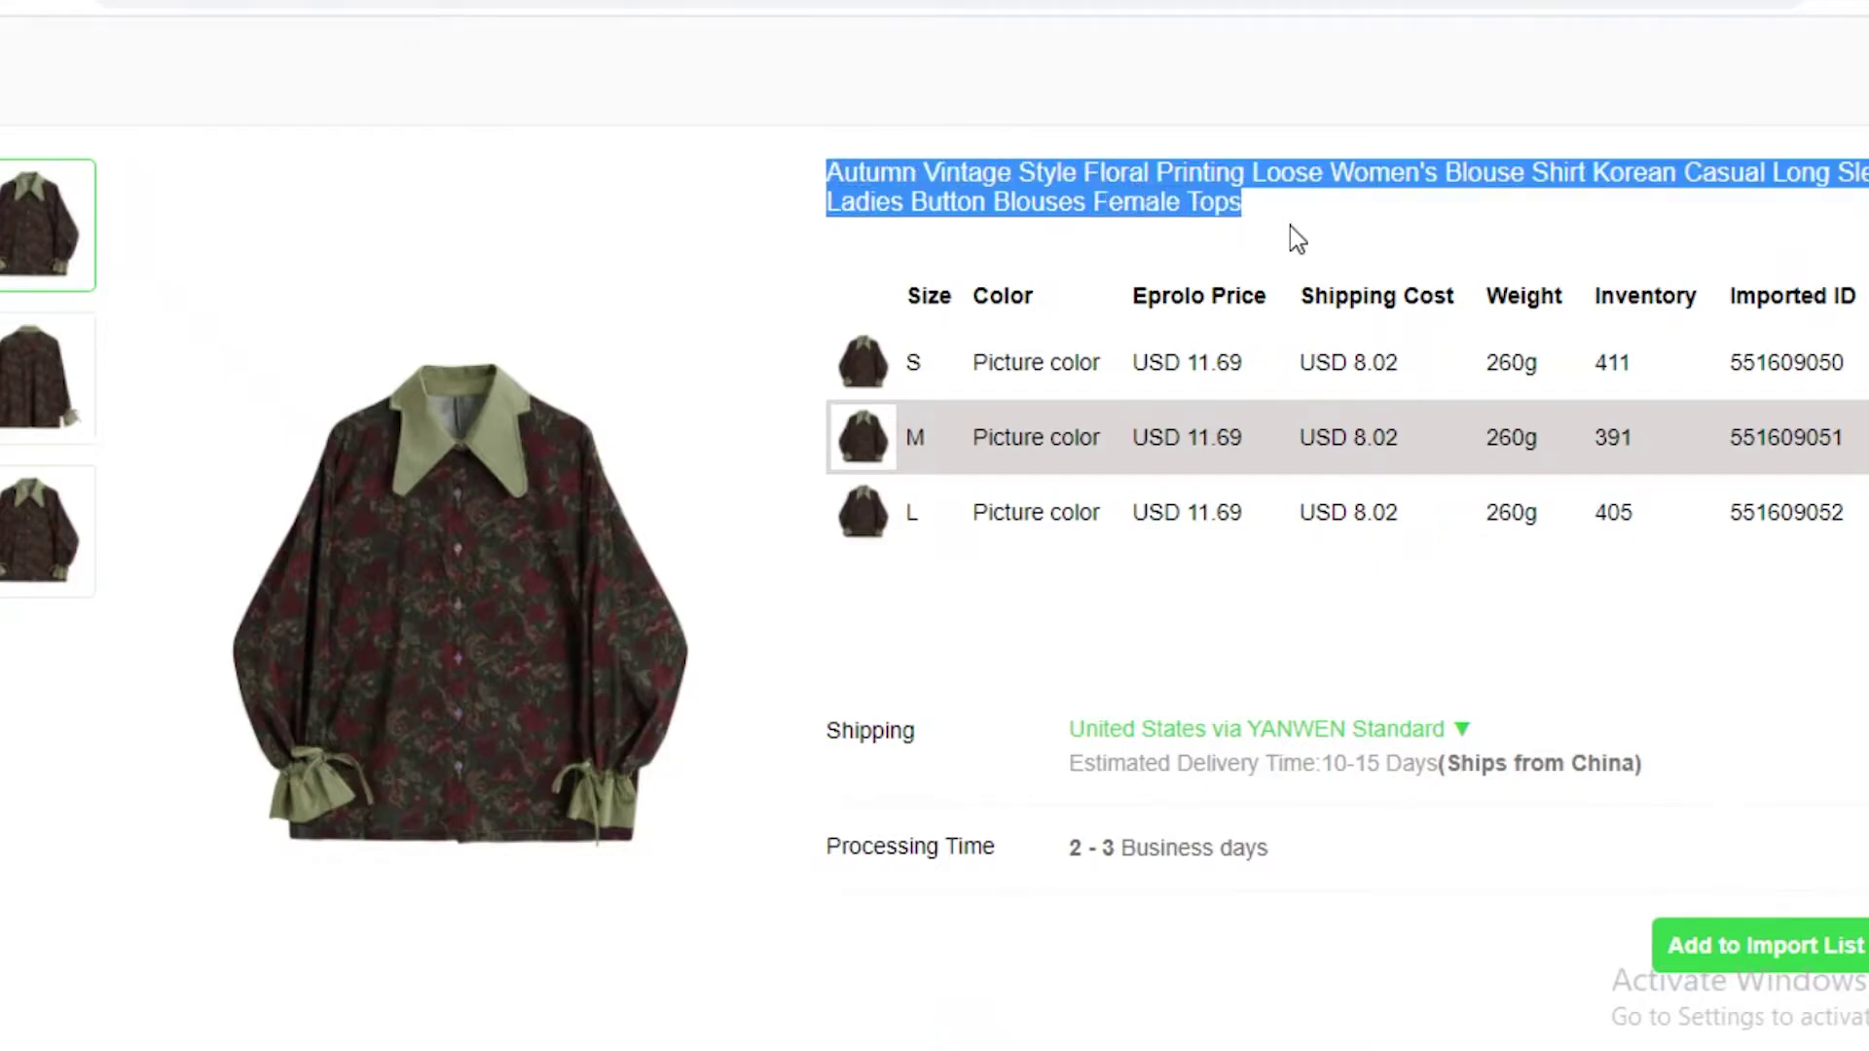
right_click(1096, 195)
click(1112, 212)
click(1055, 33)
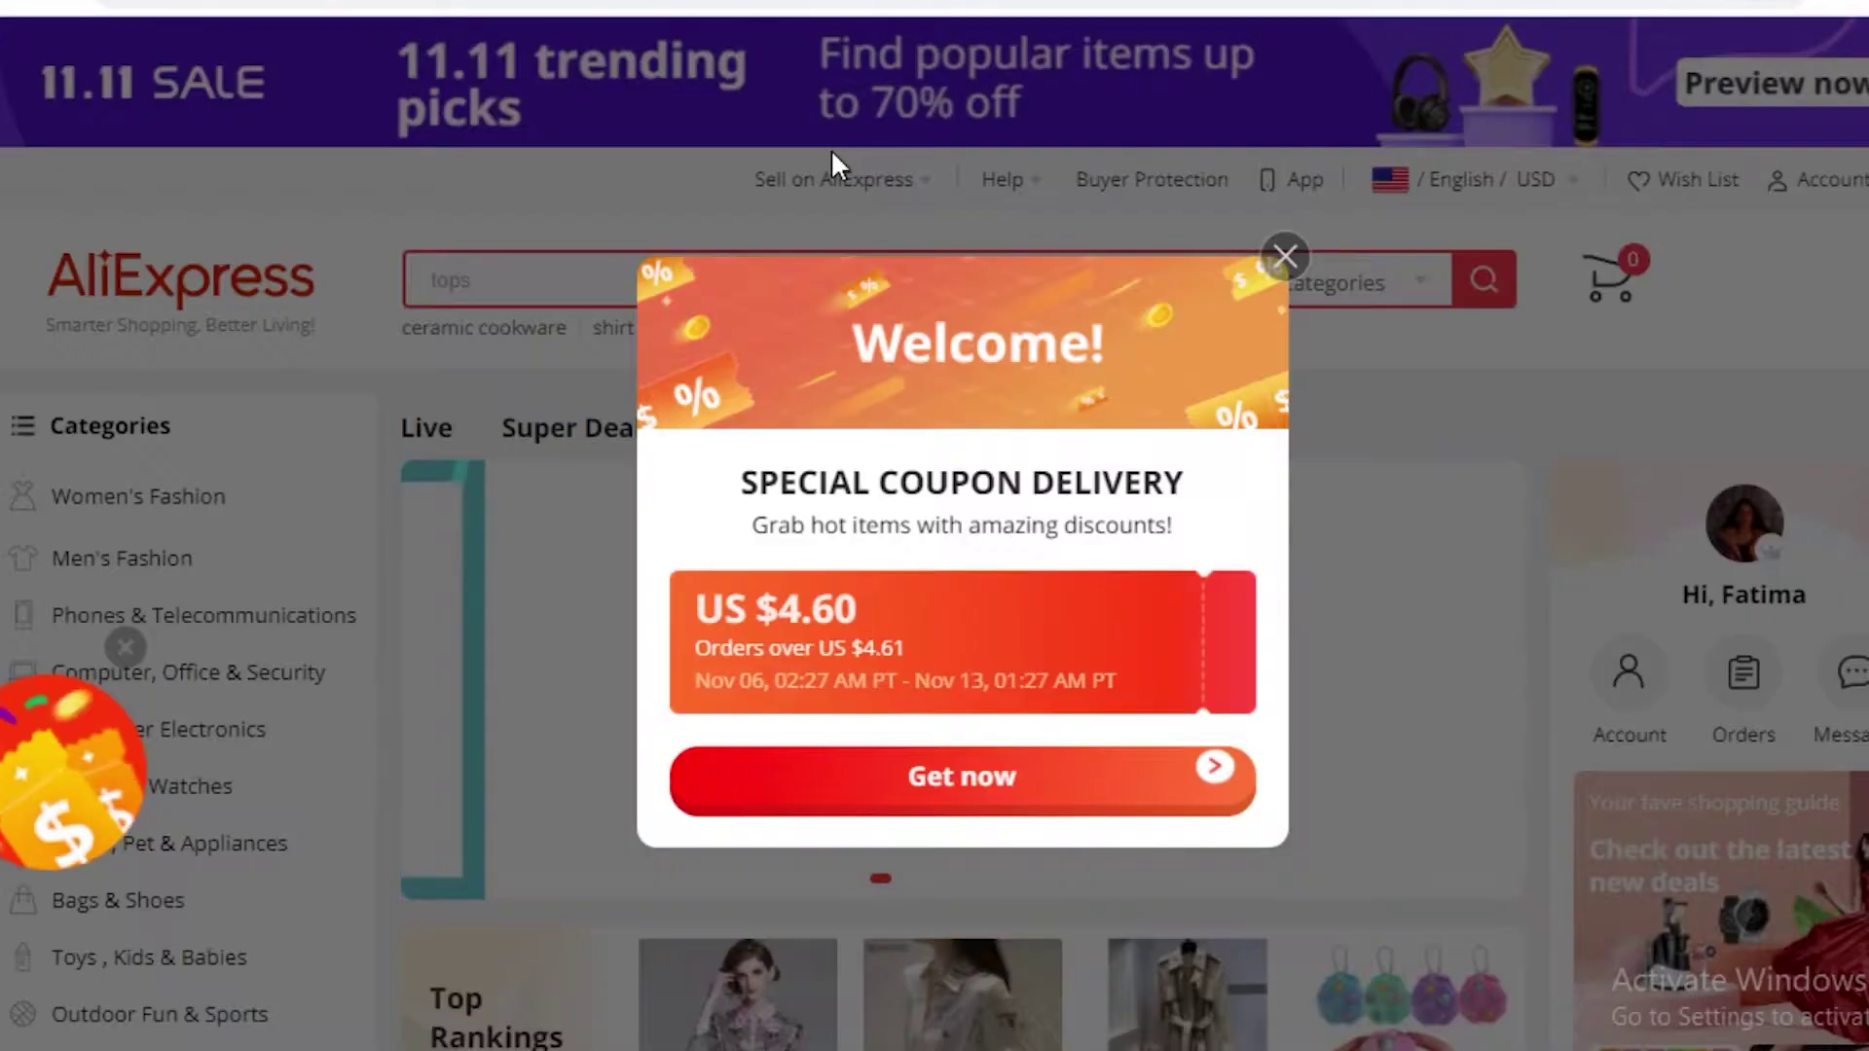
click(1283, 252)
click(1130, 271)
right_click(1134, 279)
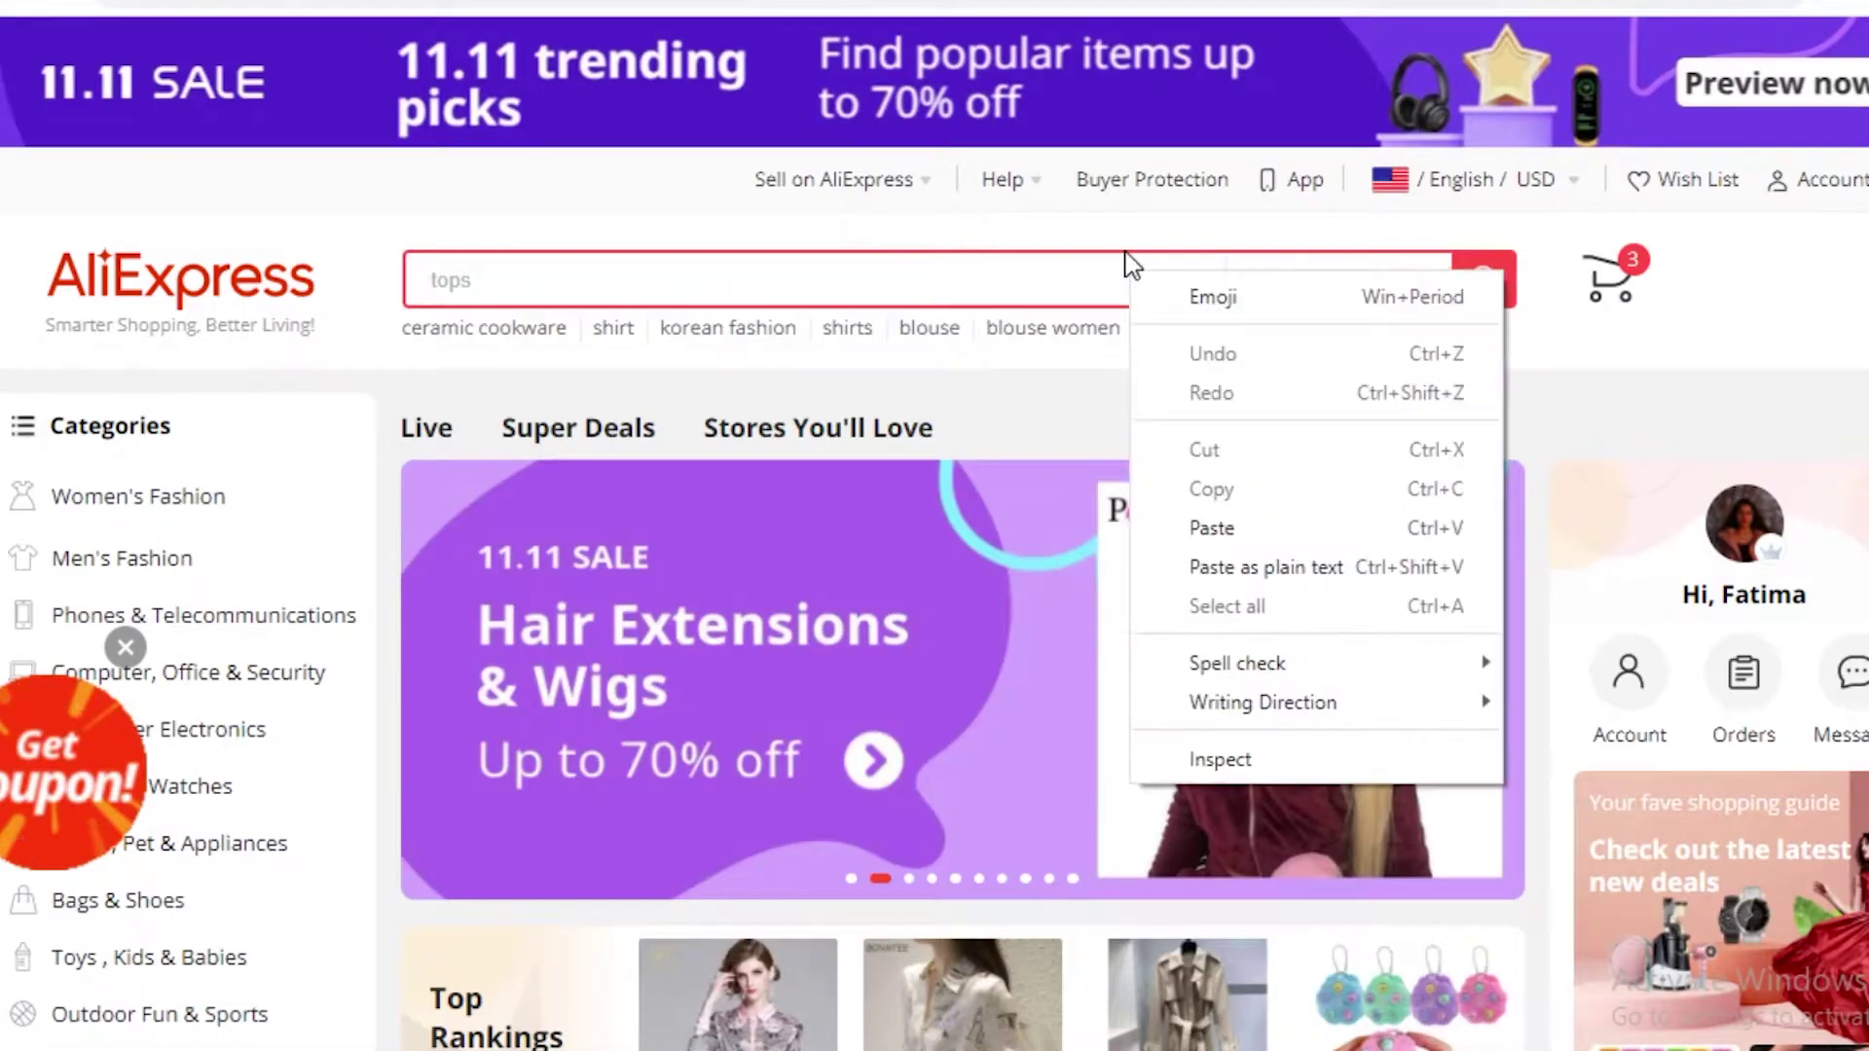
click(1229, 526)
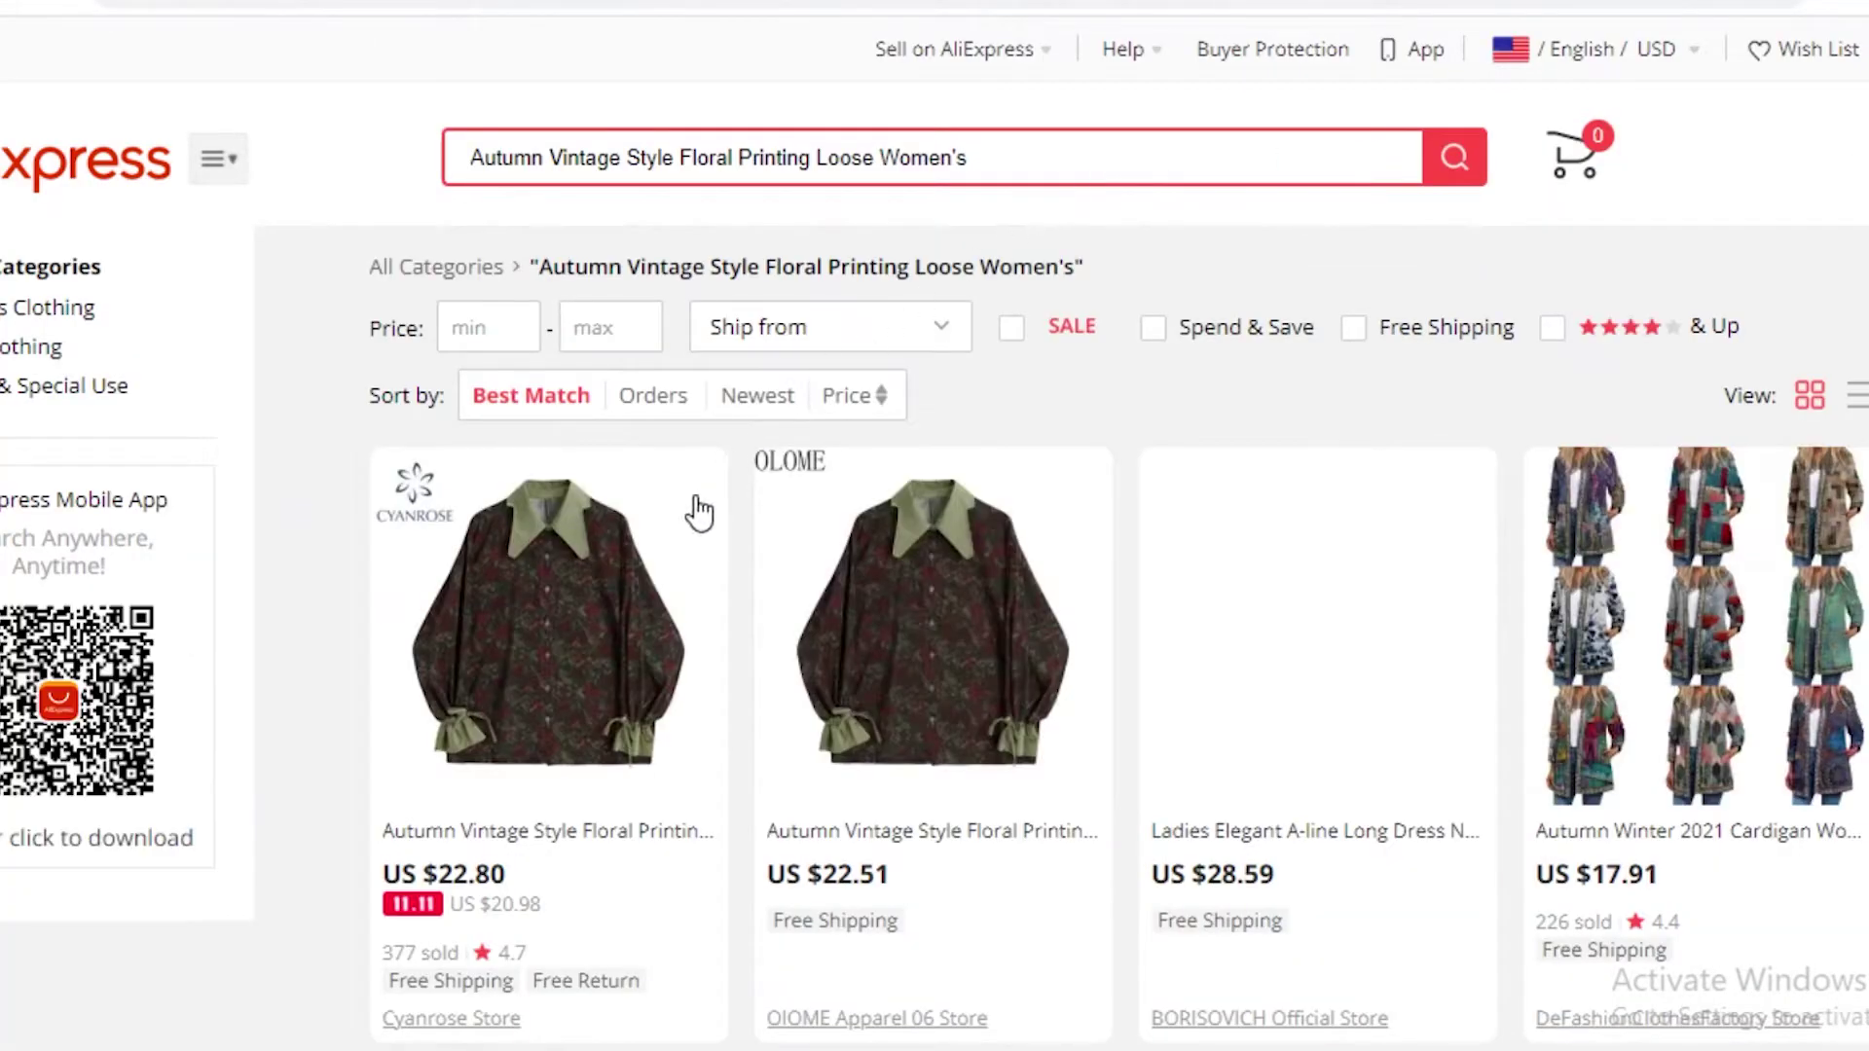
scroll(699, 513, down, 3)
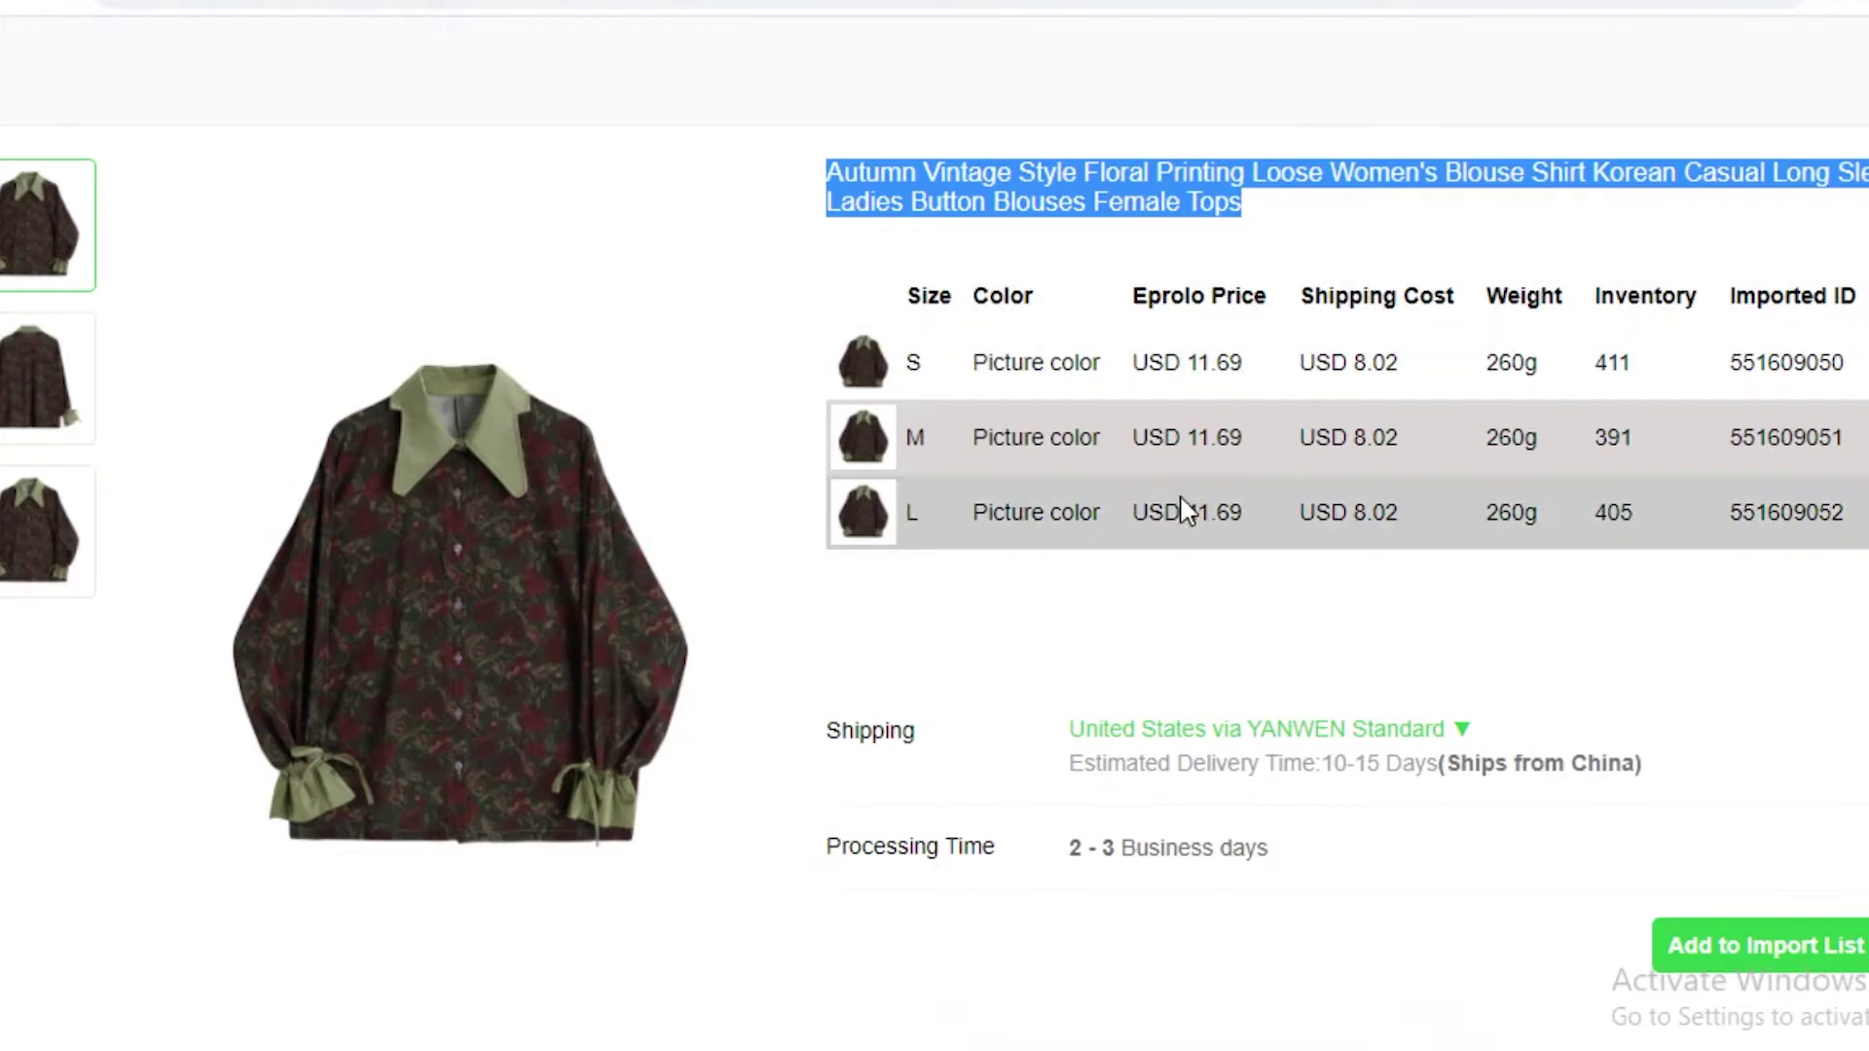
Step: Back in EPROLO, add the Autumn Vintage floral blouse to the import list
click(1176, 506)
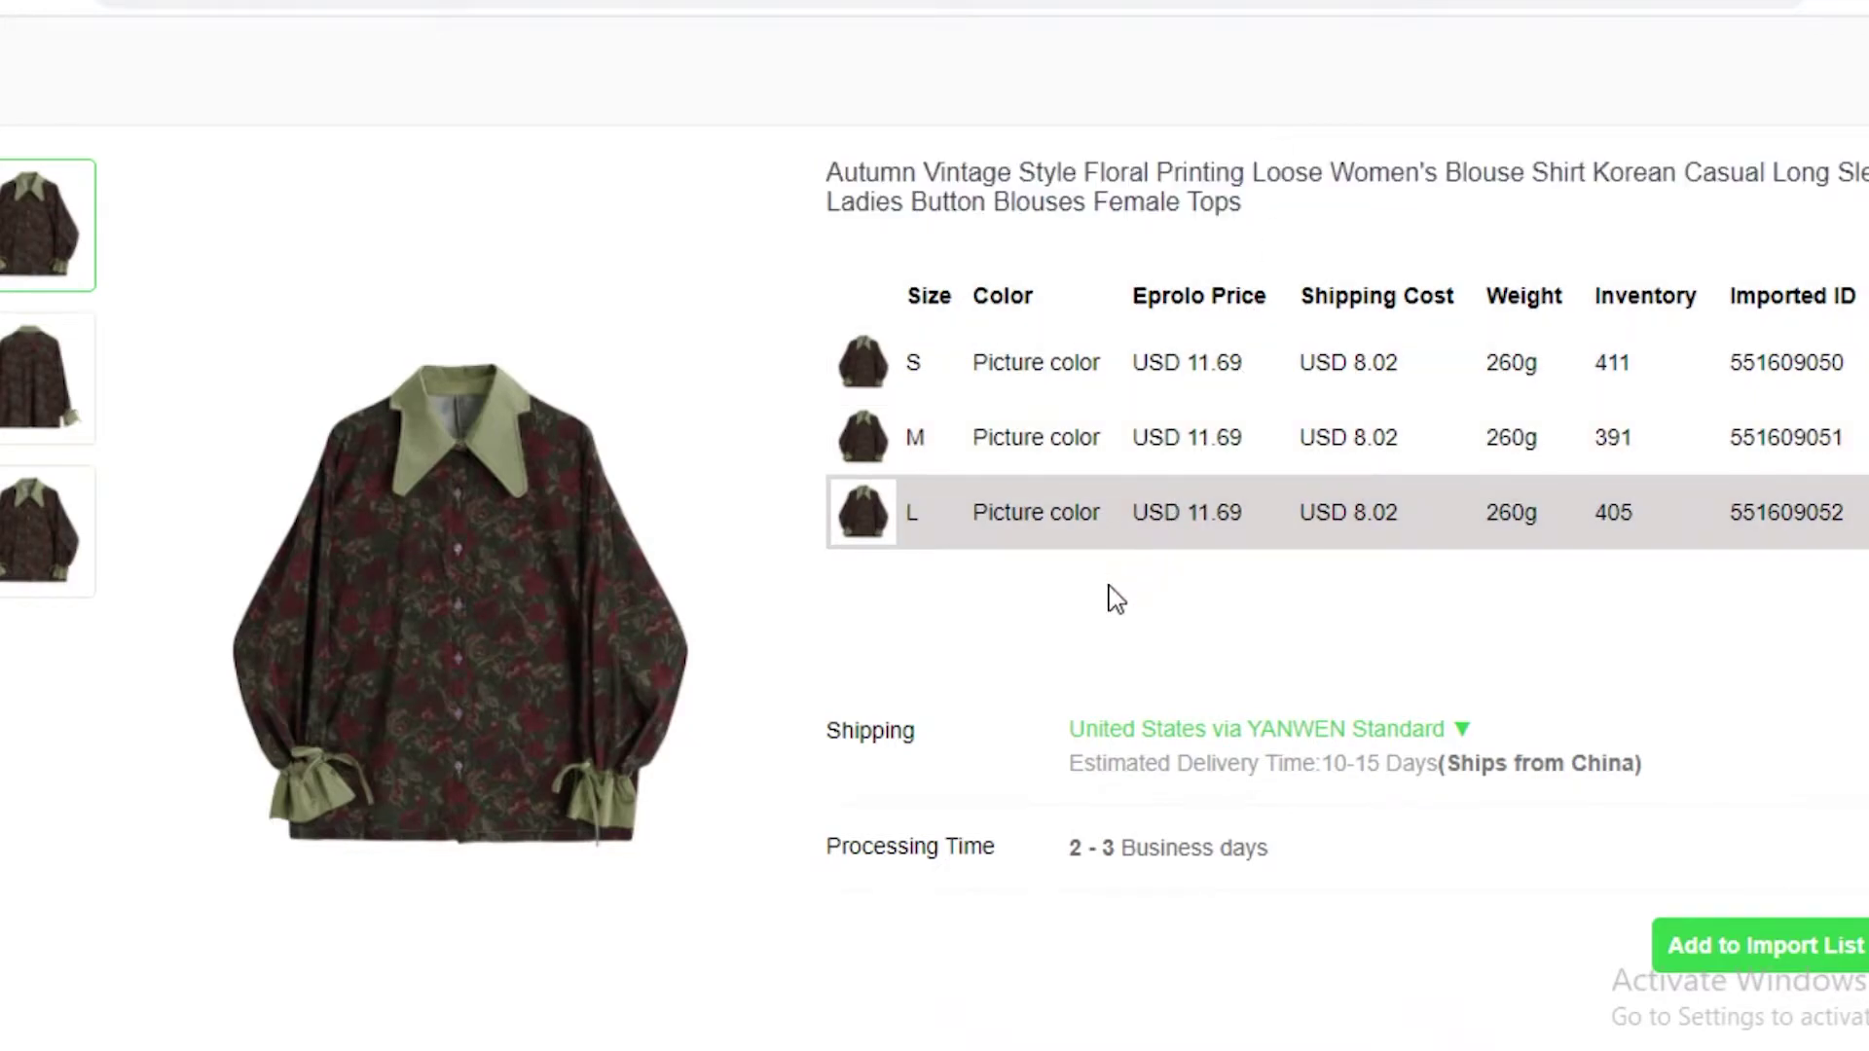
scroll(1236, 372, down, 2)
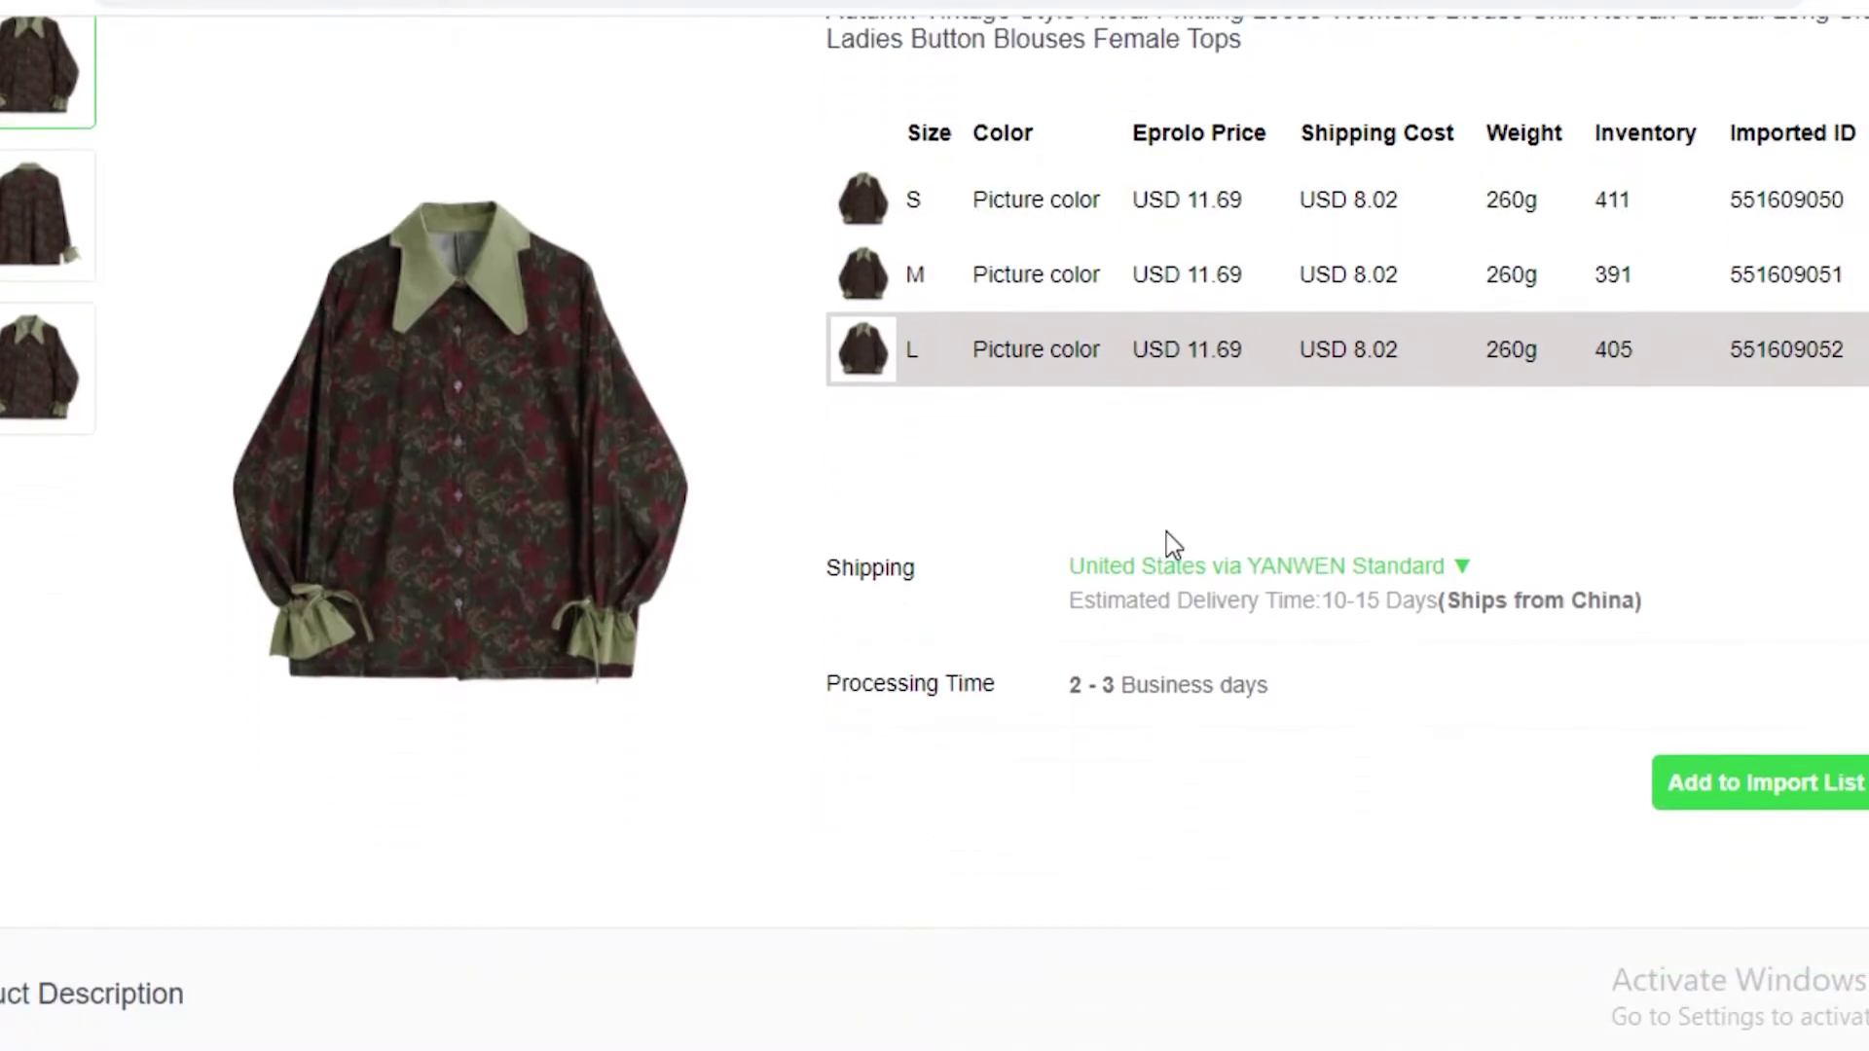
scroll(1070, 438, up, 2)
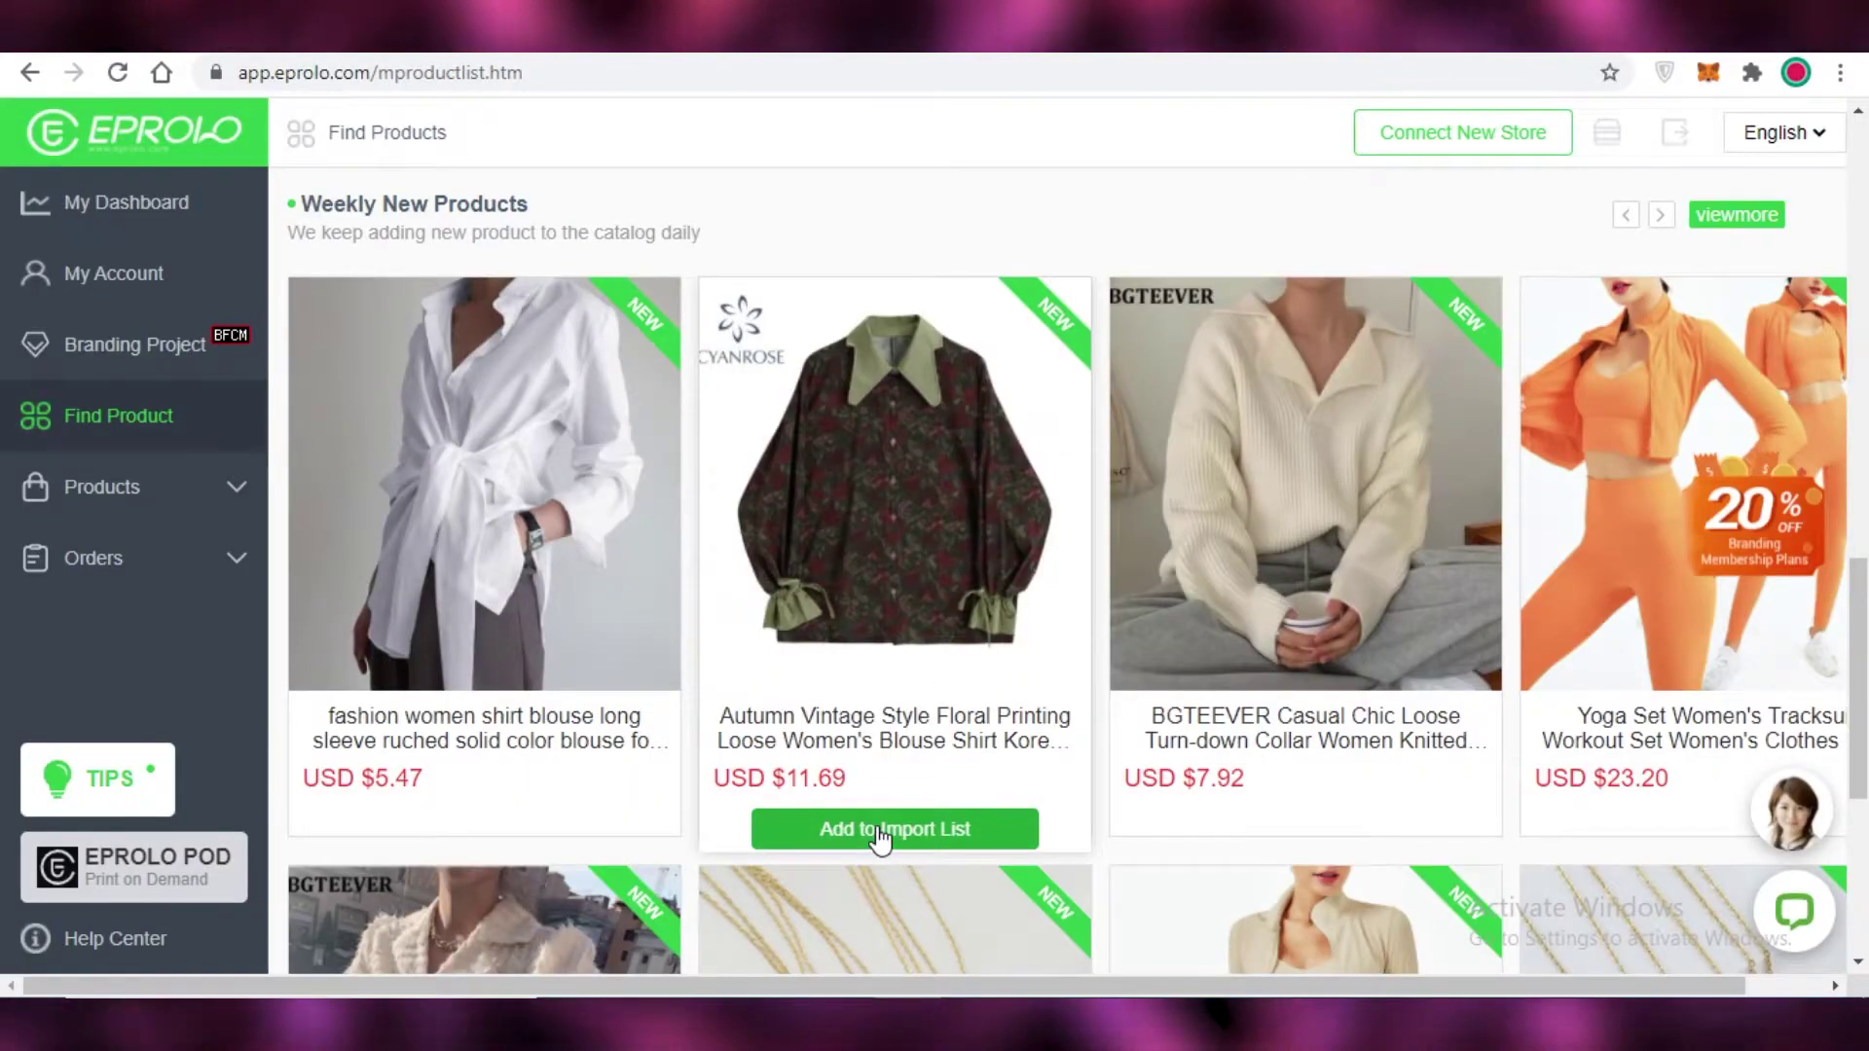
click(879, 830)
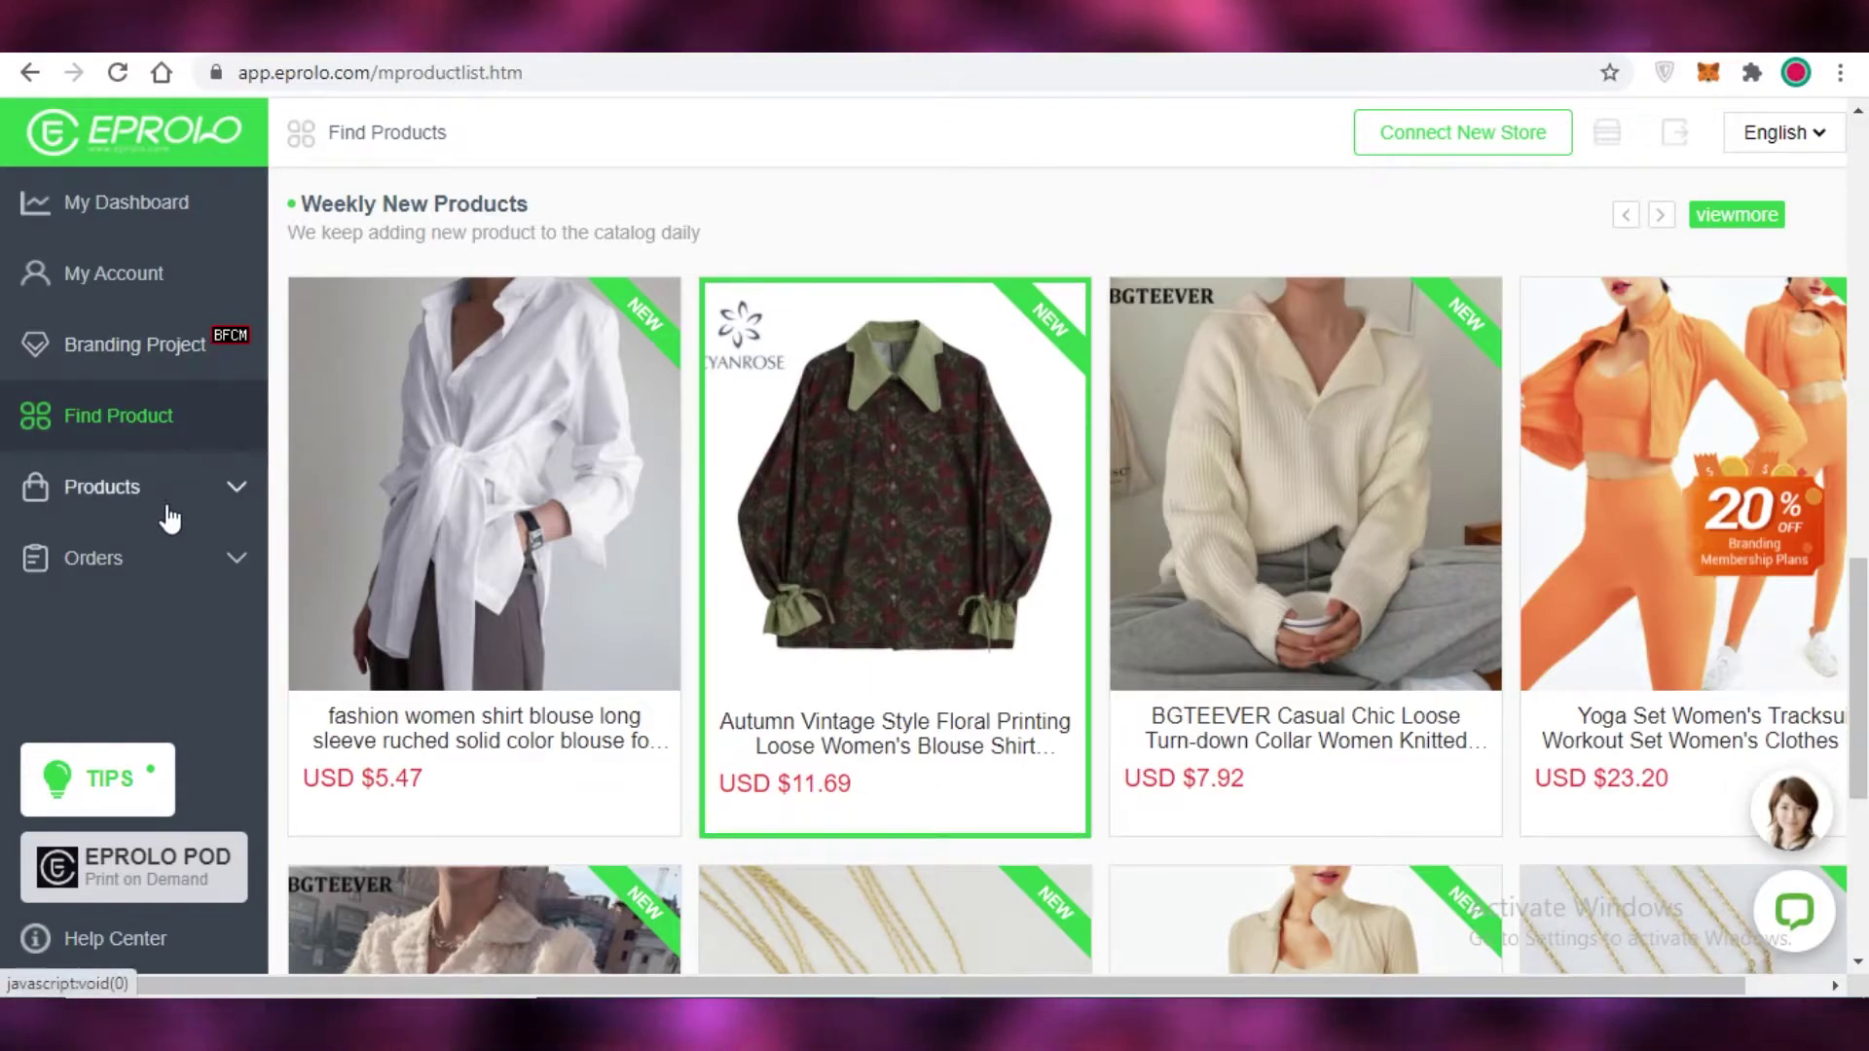
Step: Browse through the Find Product catalog grid
scroll(1097, 504, down, 5)
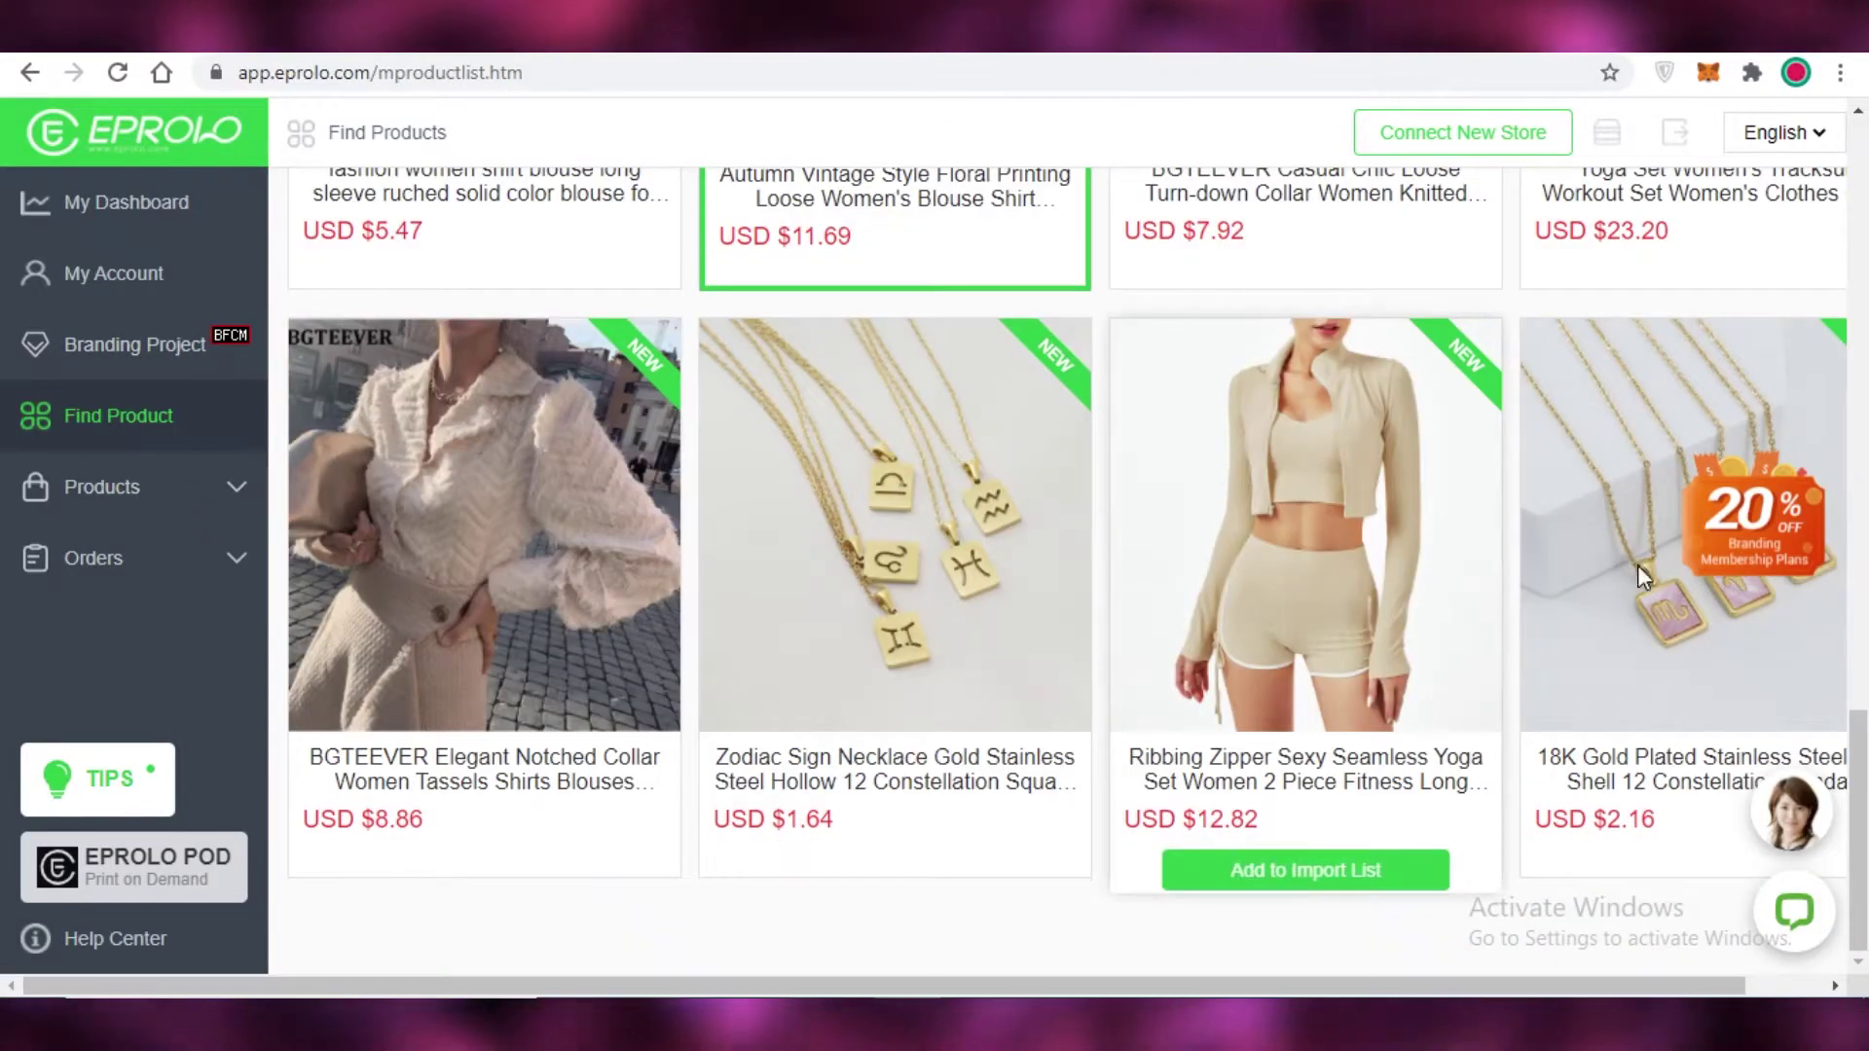
drag(1518, 985, 1732, 920)
scroll(1181, 480, up, 15)
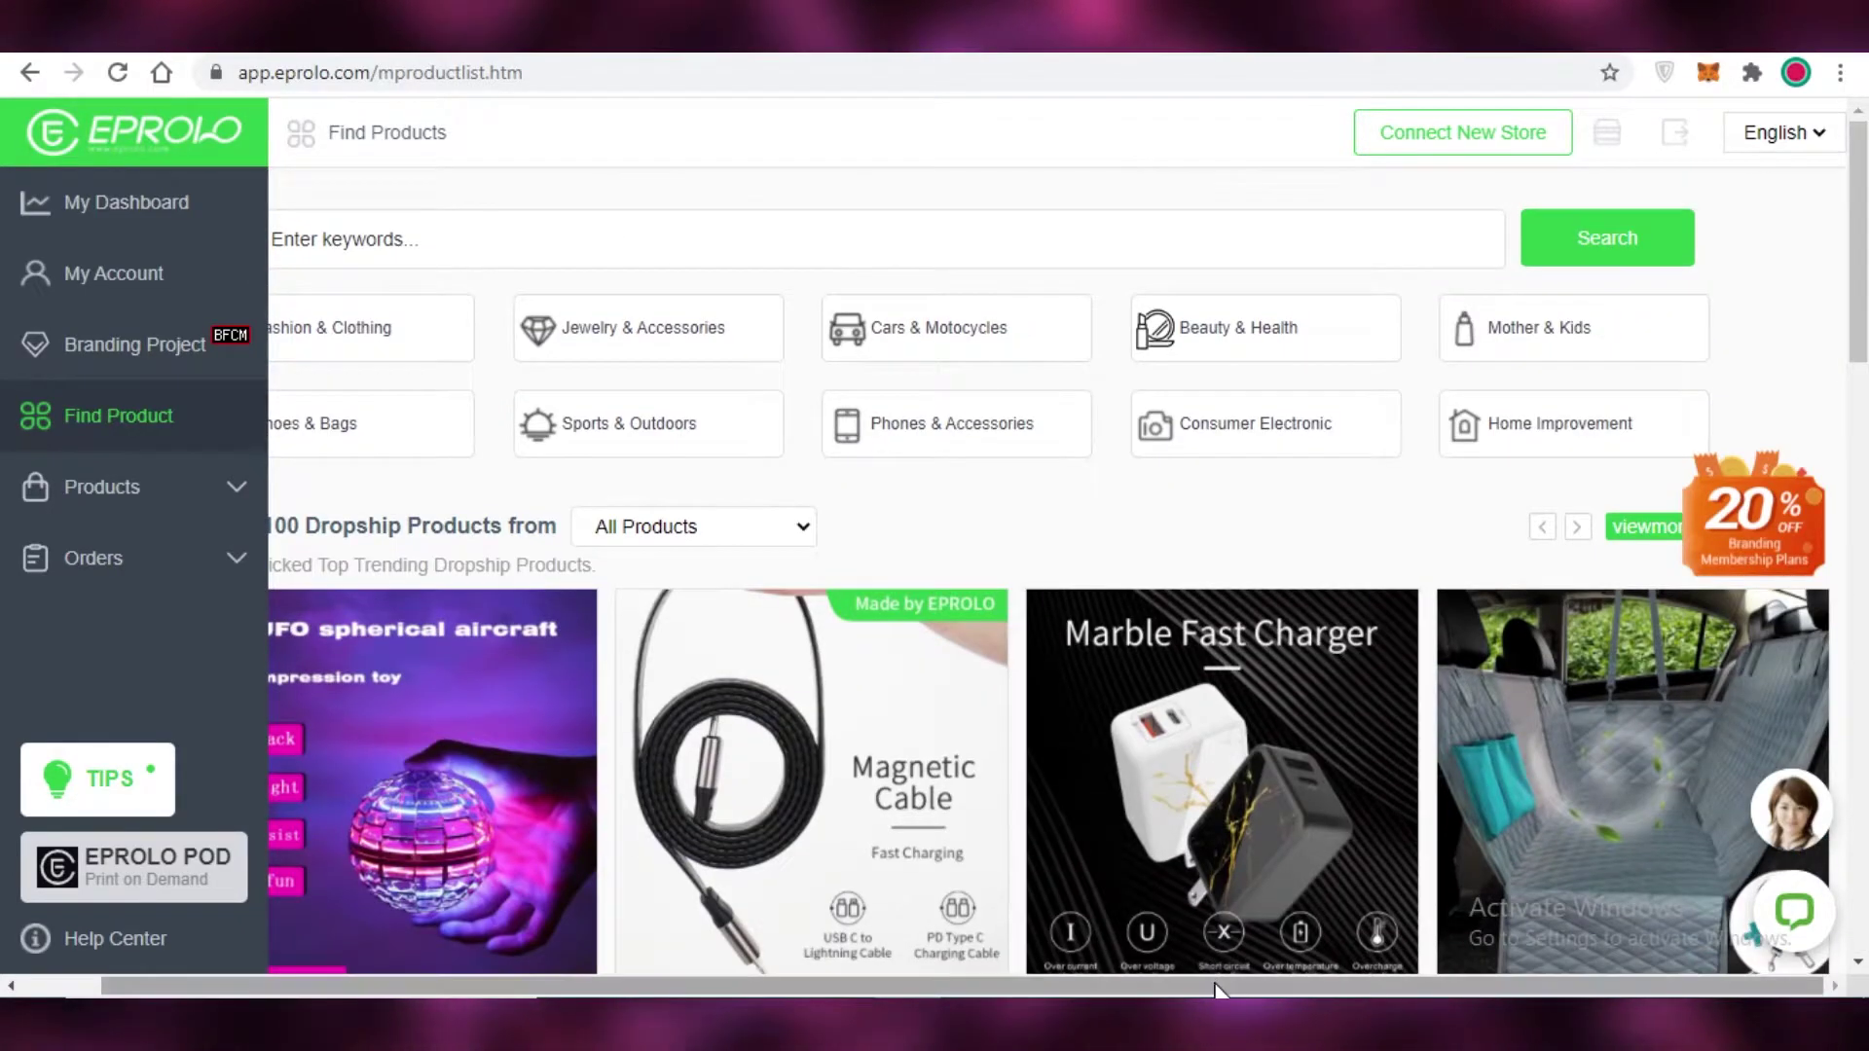
drag(1215, 988, 1131, 988)
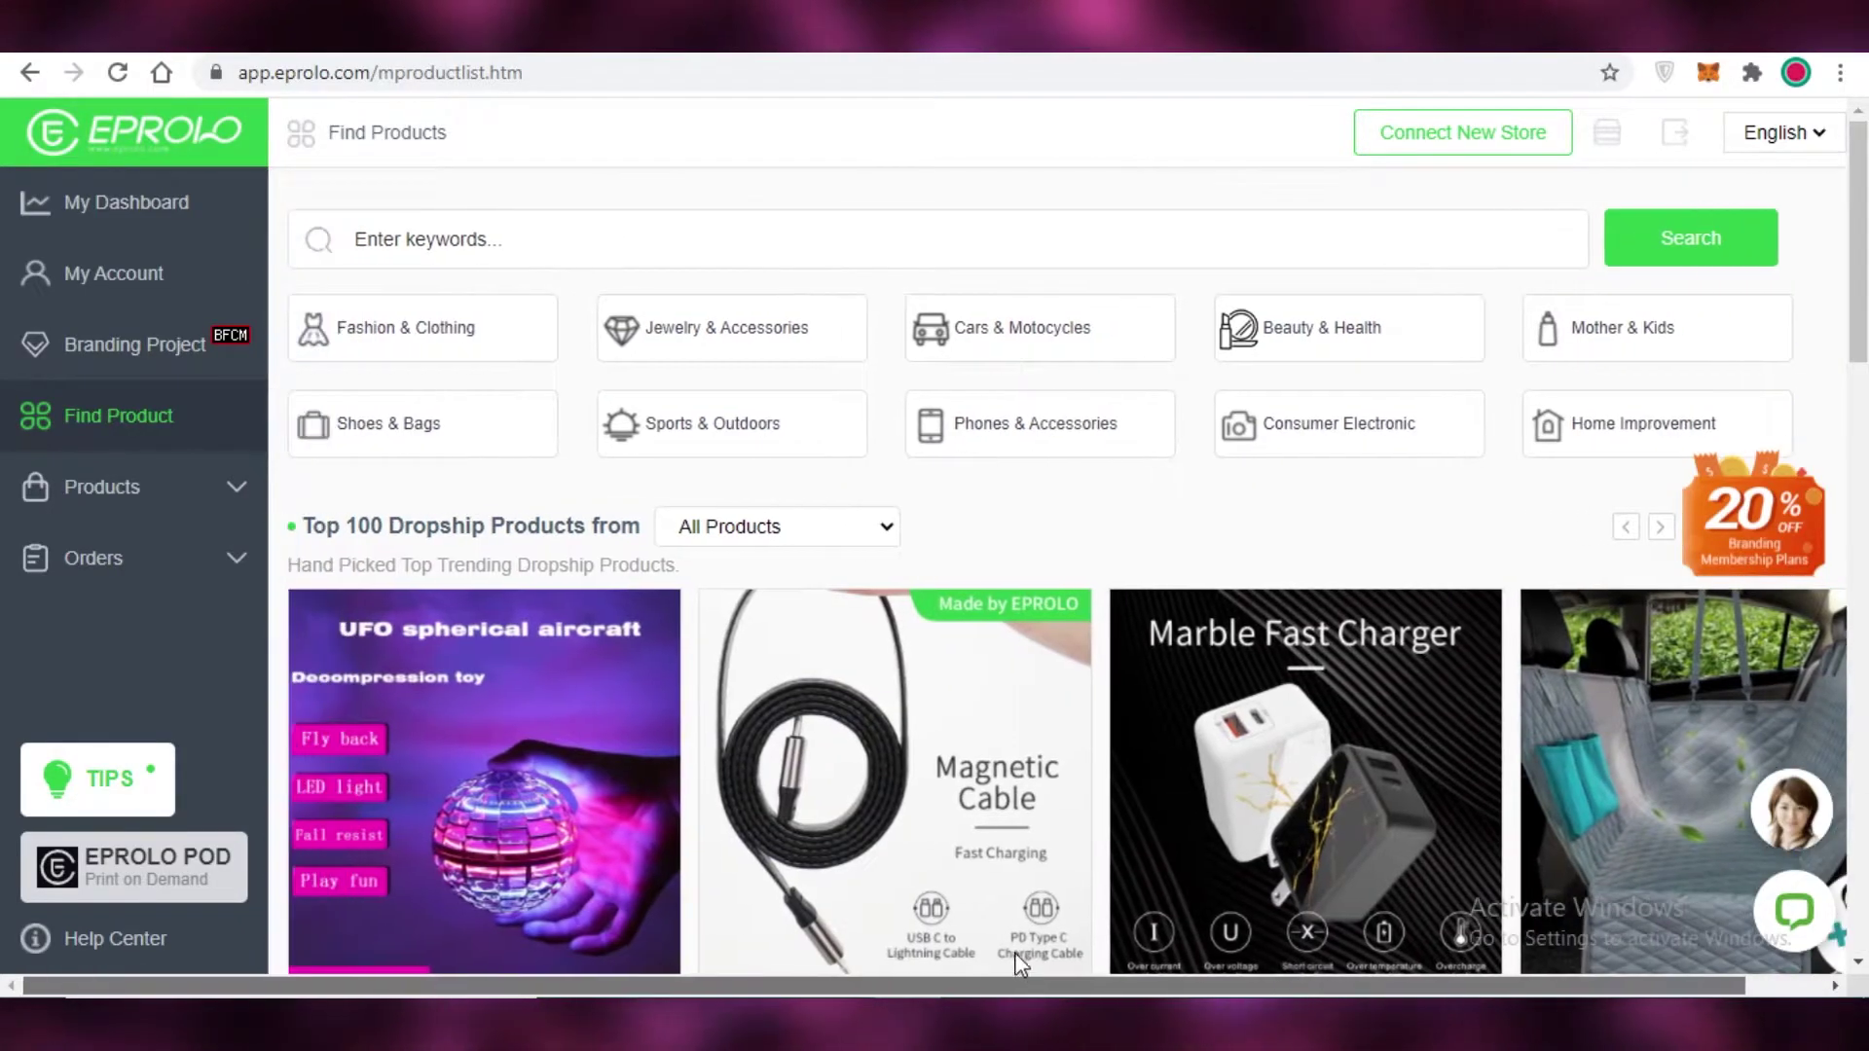
Step: Search the catalog for 'tshirt' and scroll the results down to the page numbers
click(722, 237)
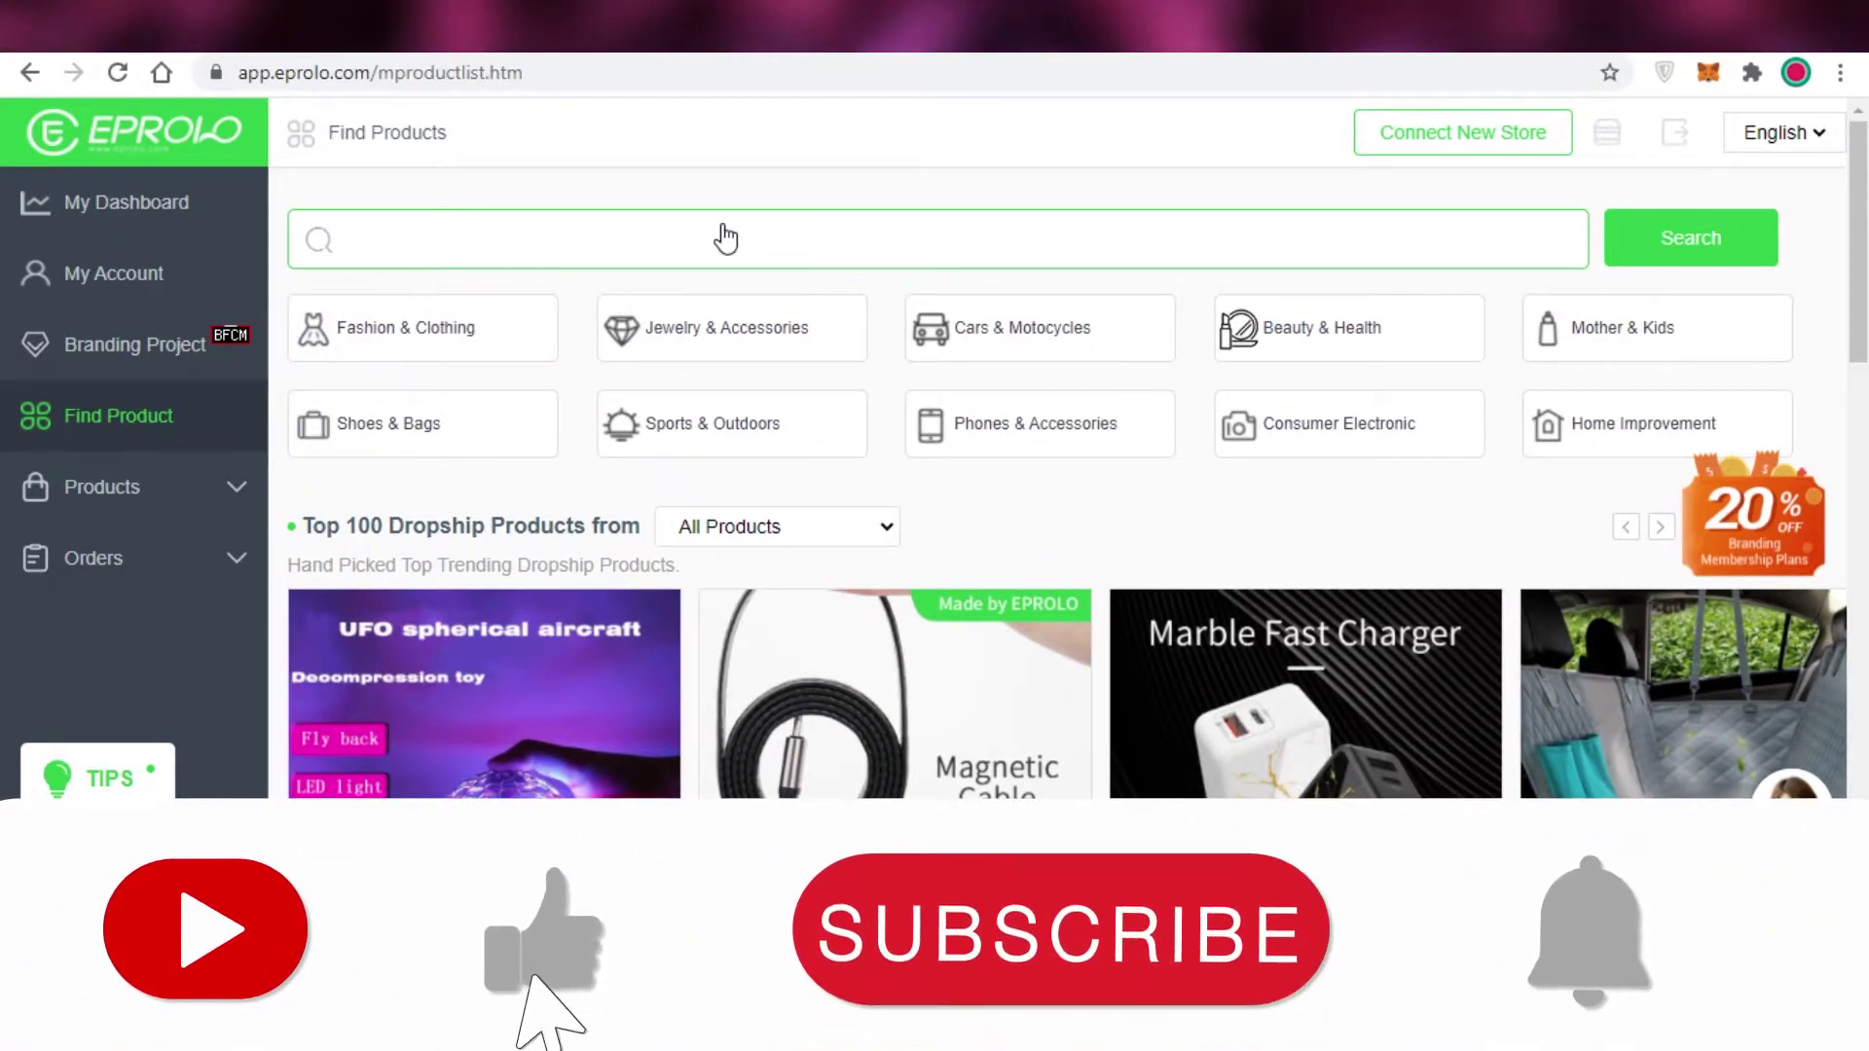
text(tshirt)
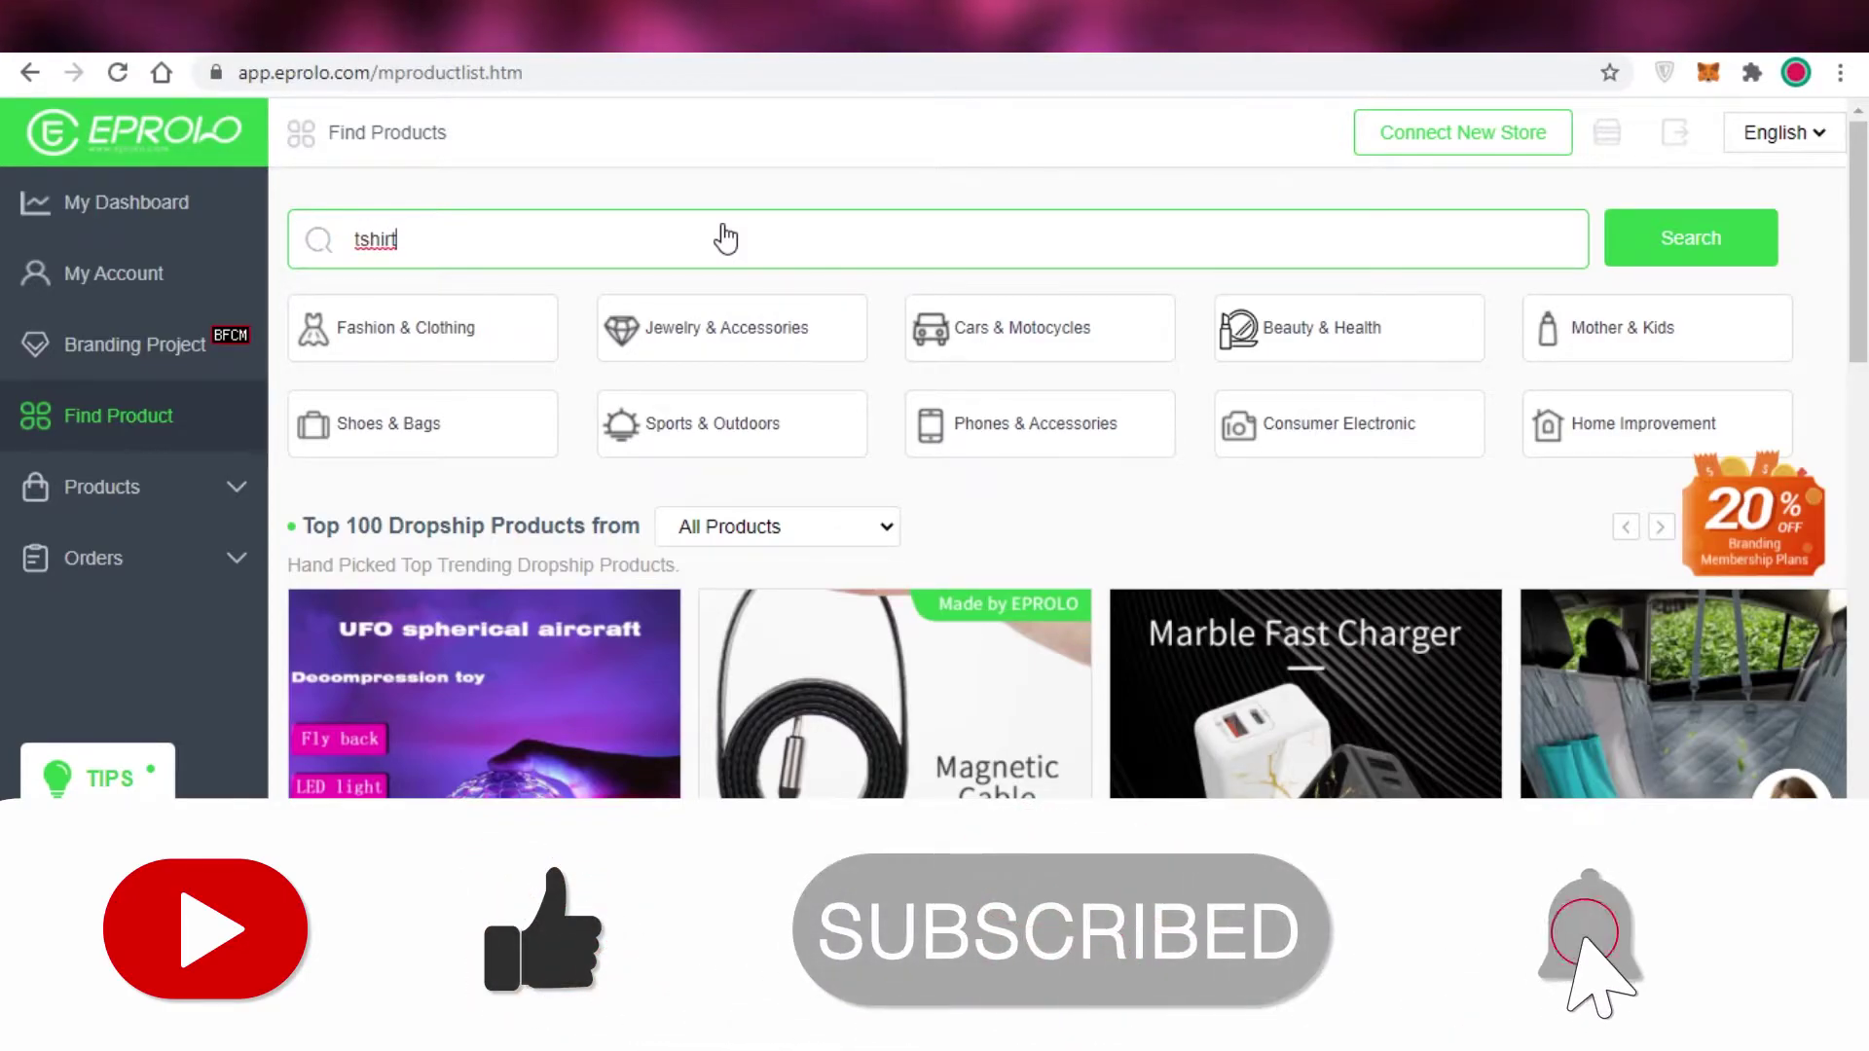
click(1674, 234)
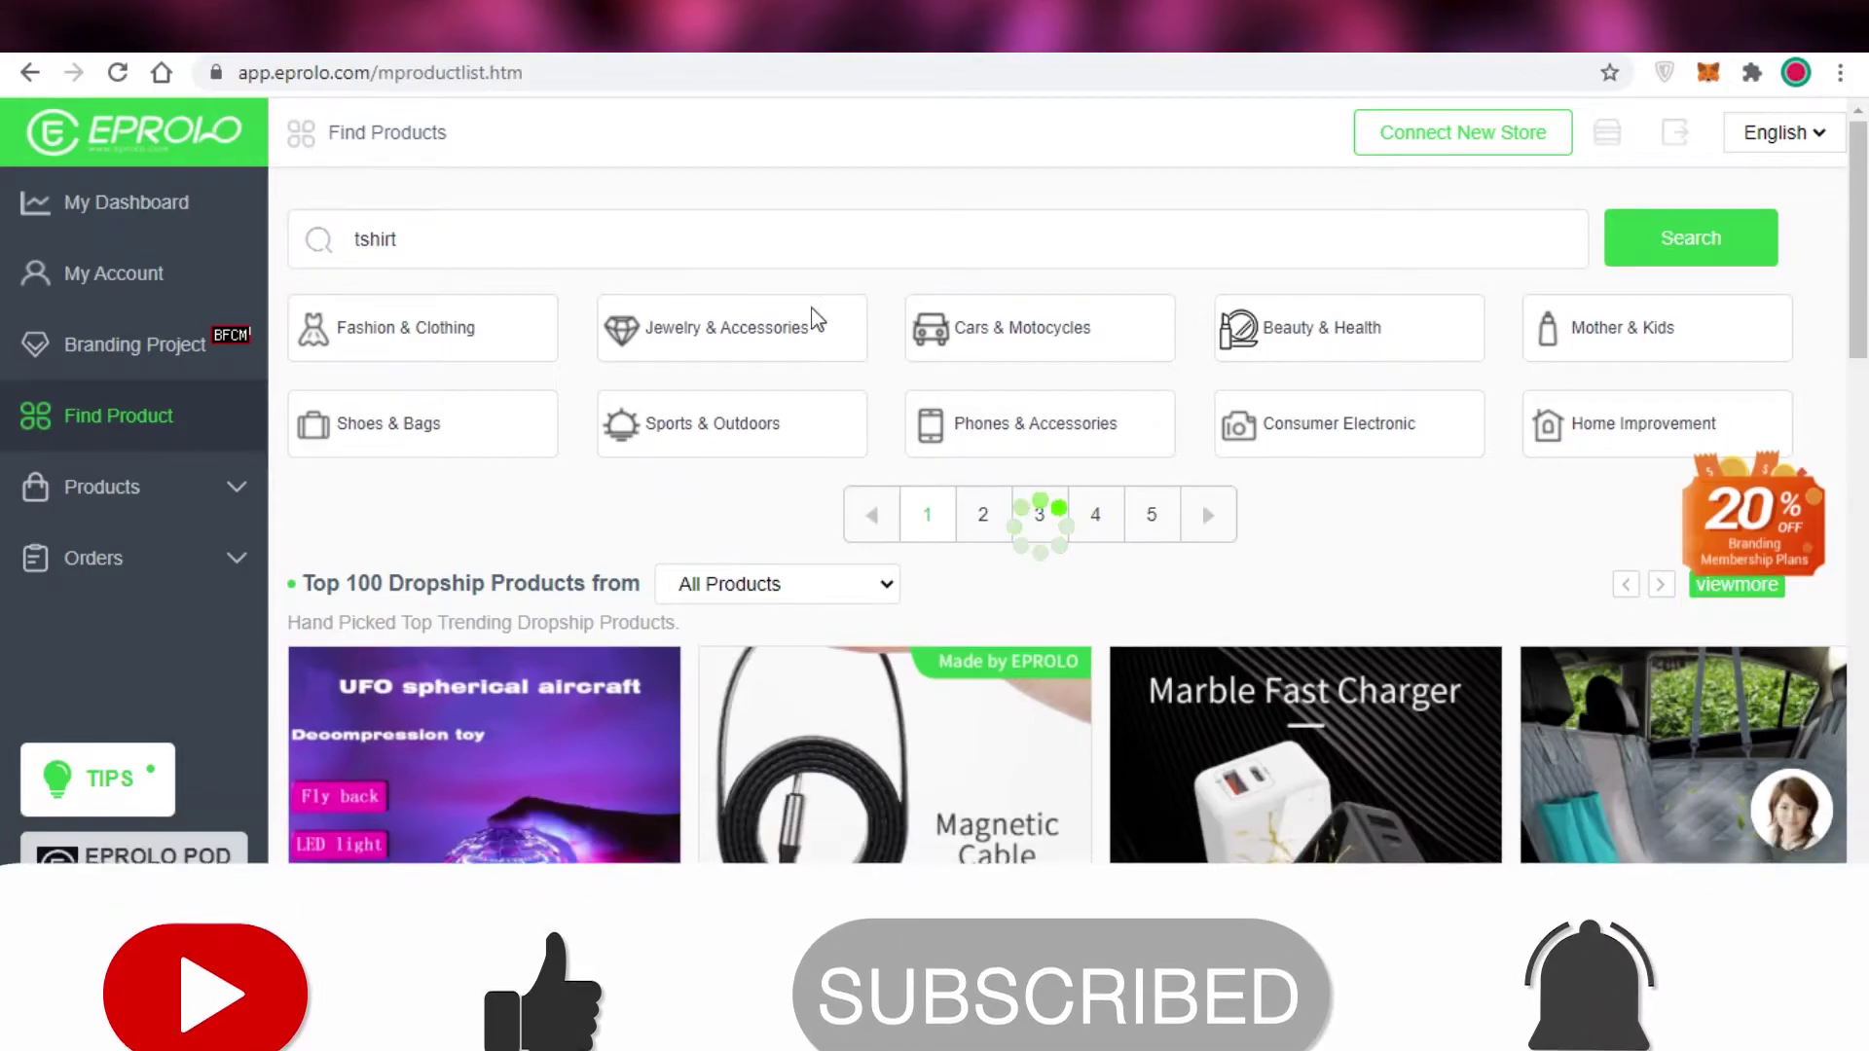
scroll(638, 314, down, 3)
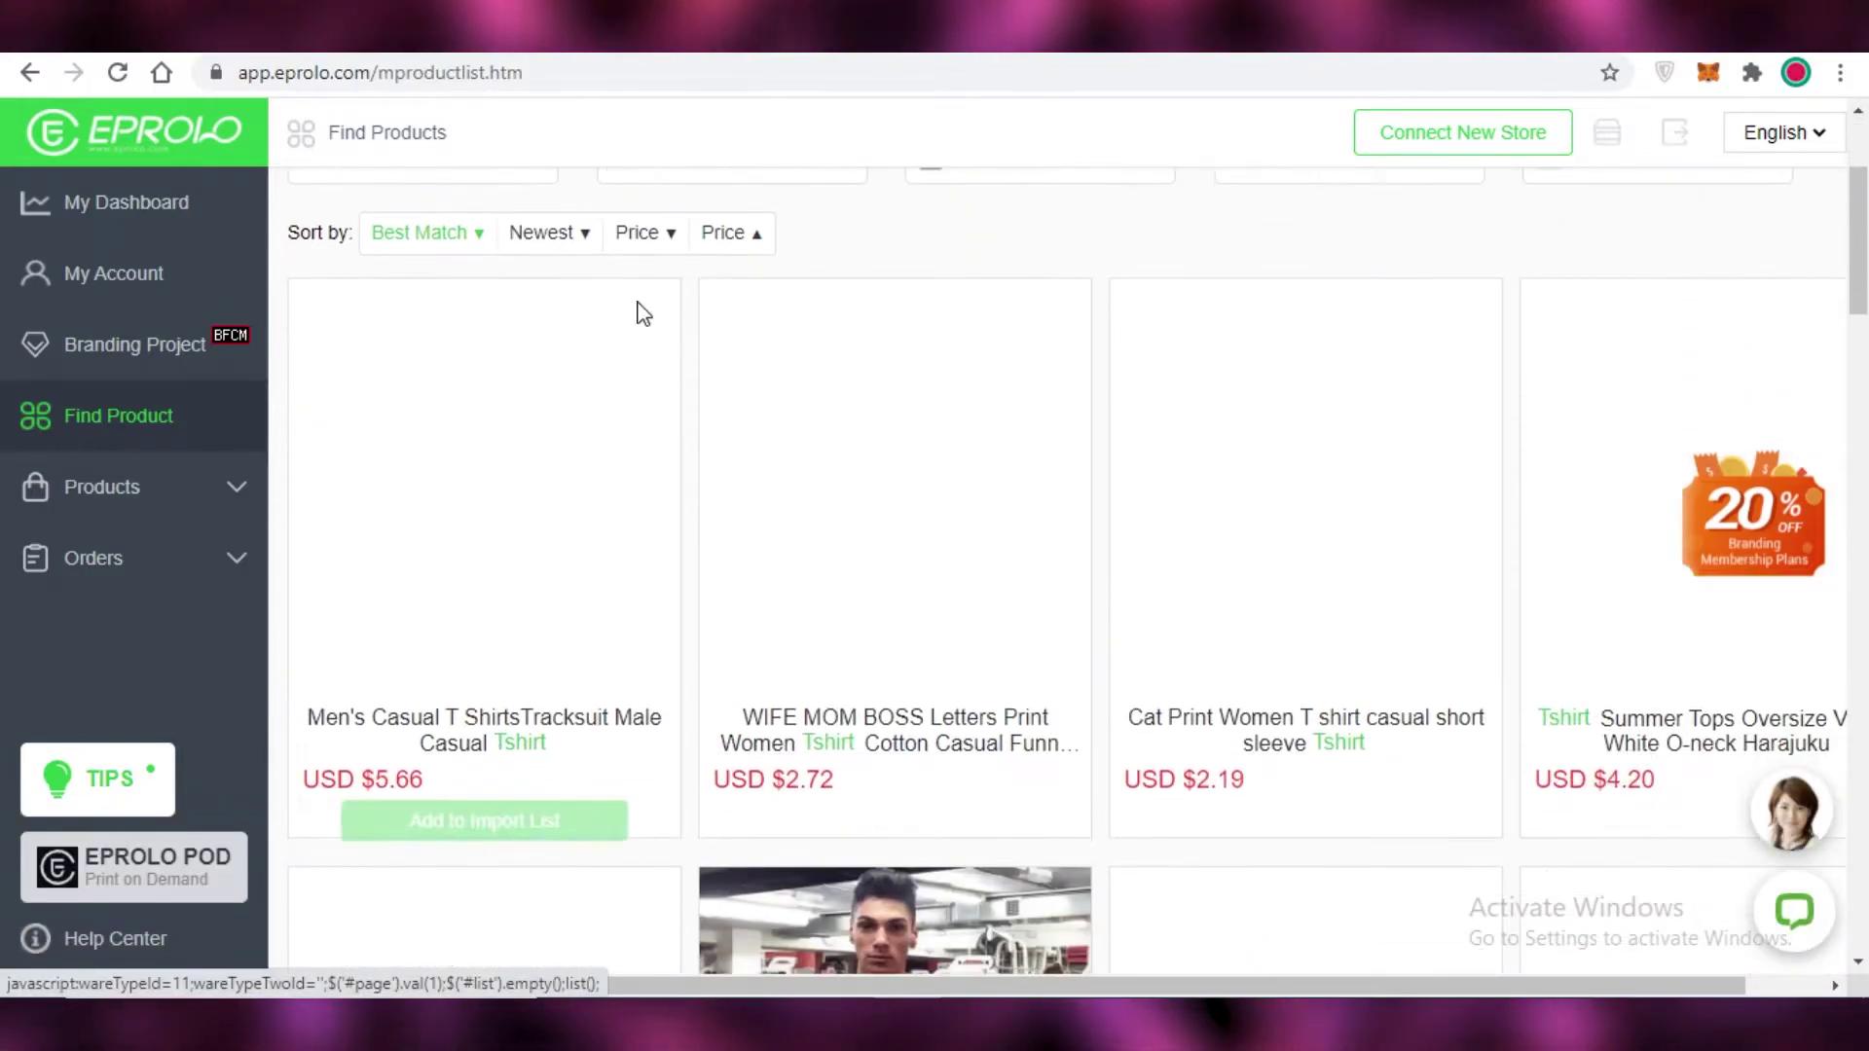
scroll(1110, 297, down, 1)
scroll(1114, 290, down, 9)
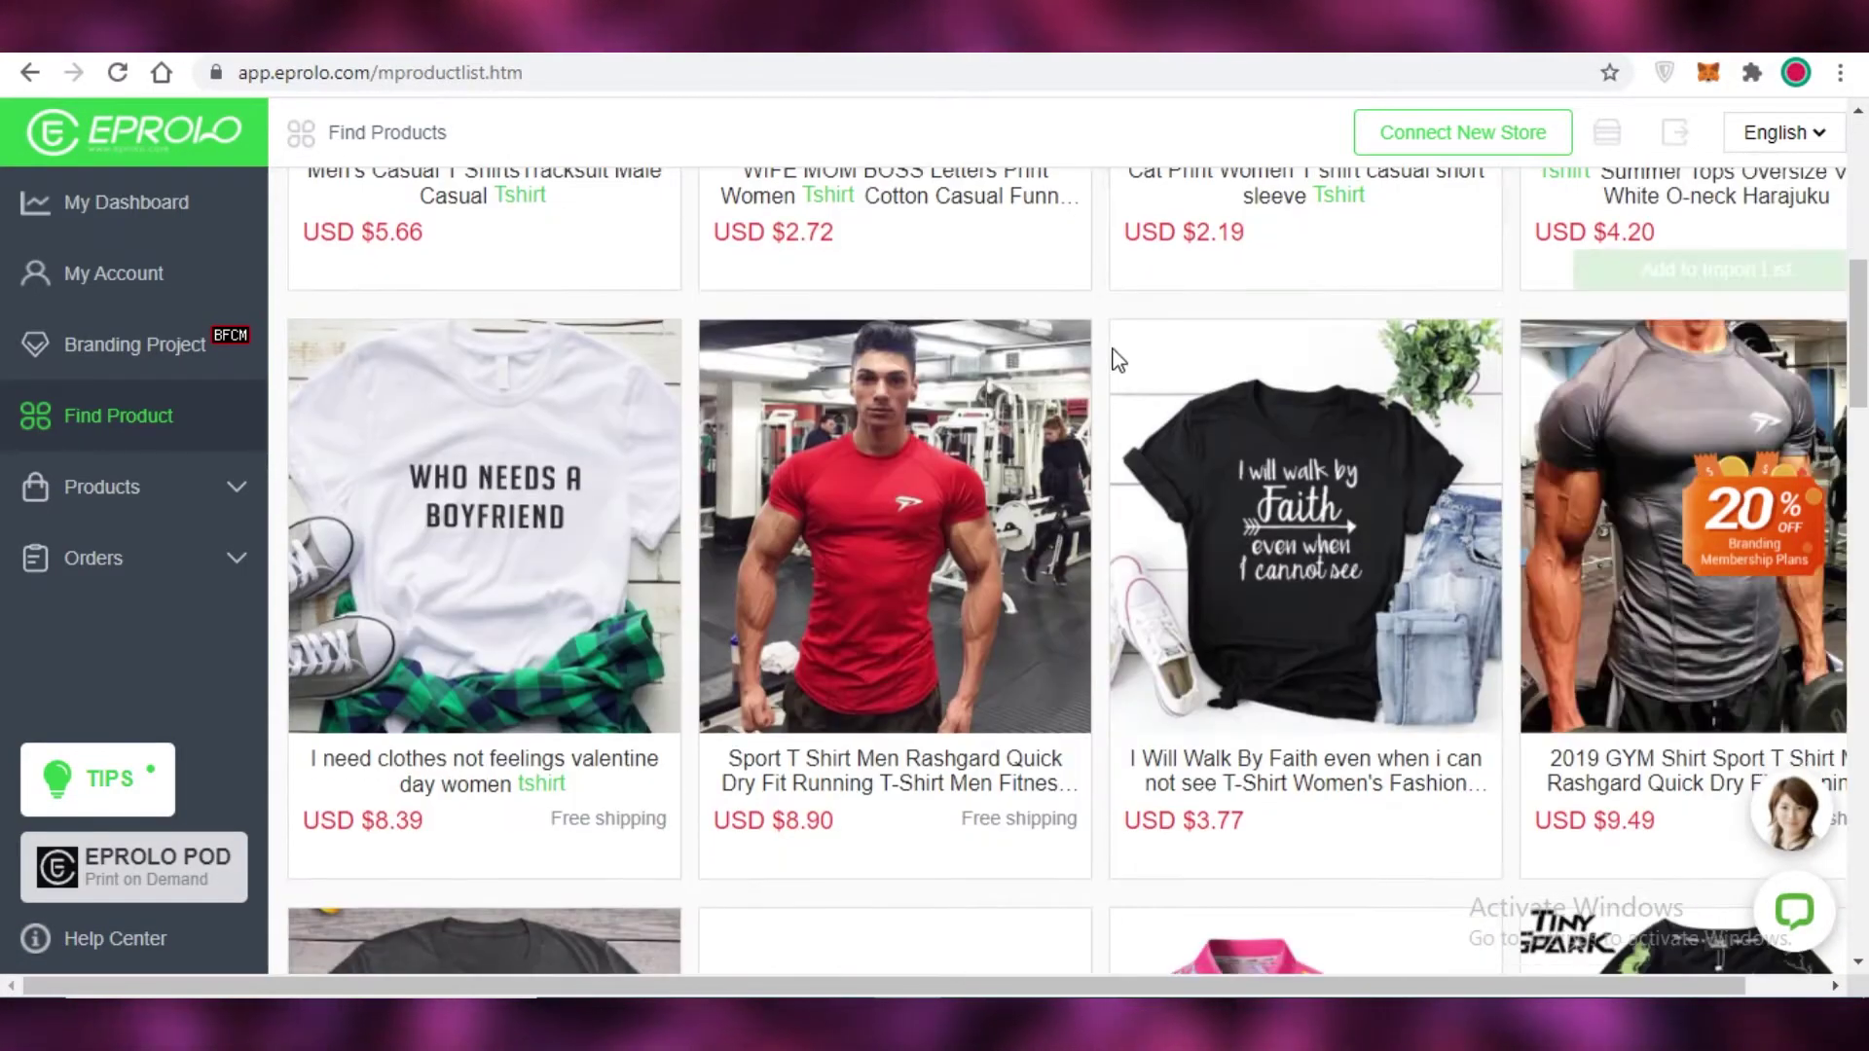
scroll(399, 454, up, 2)
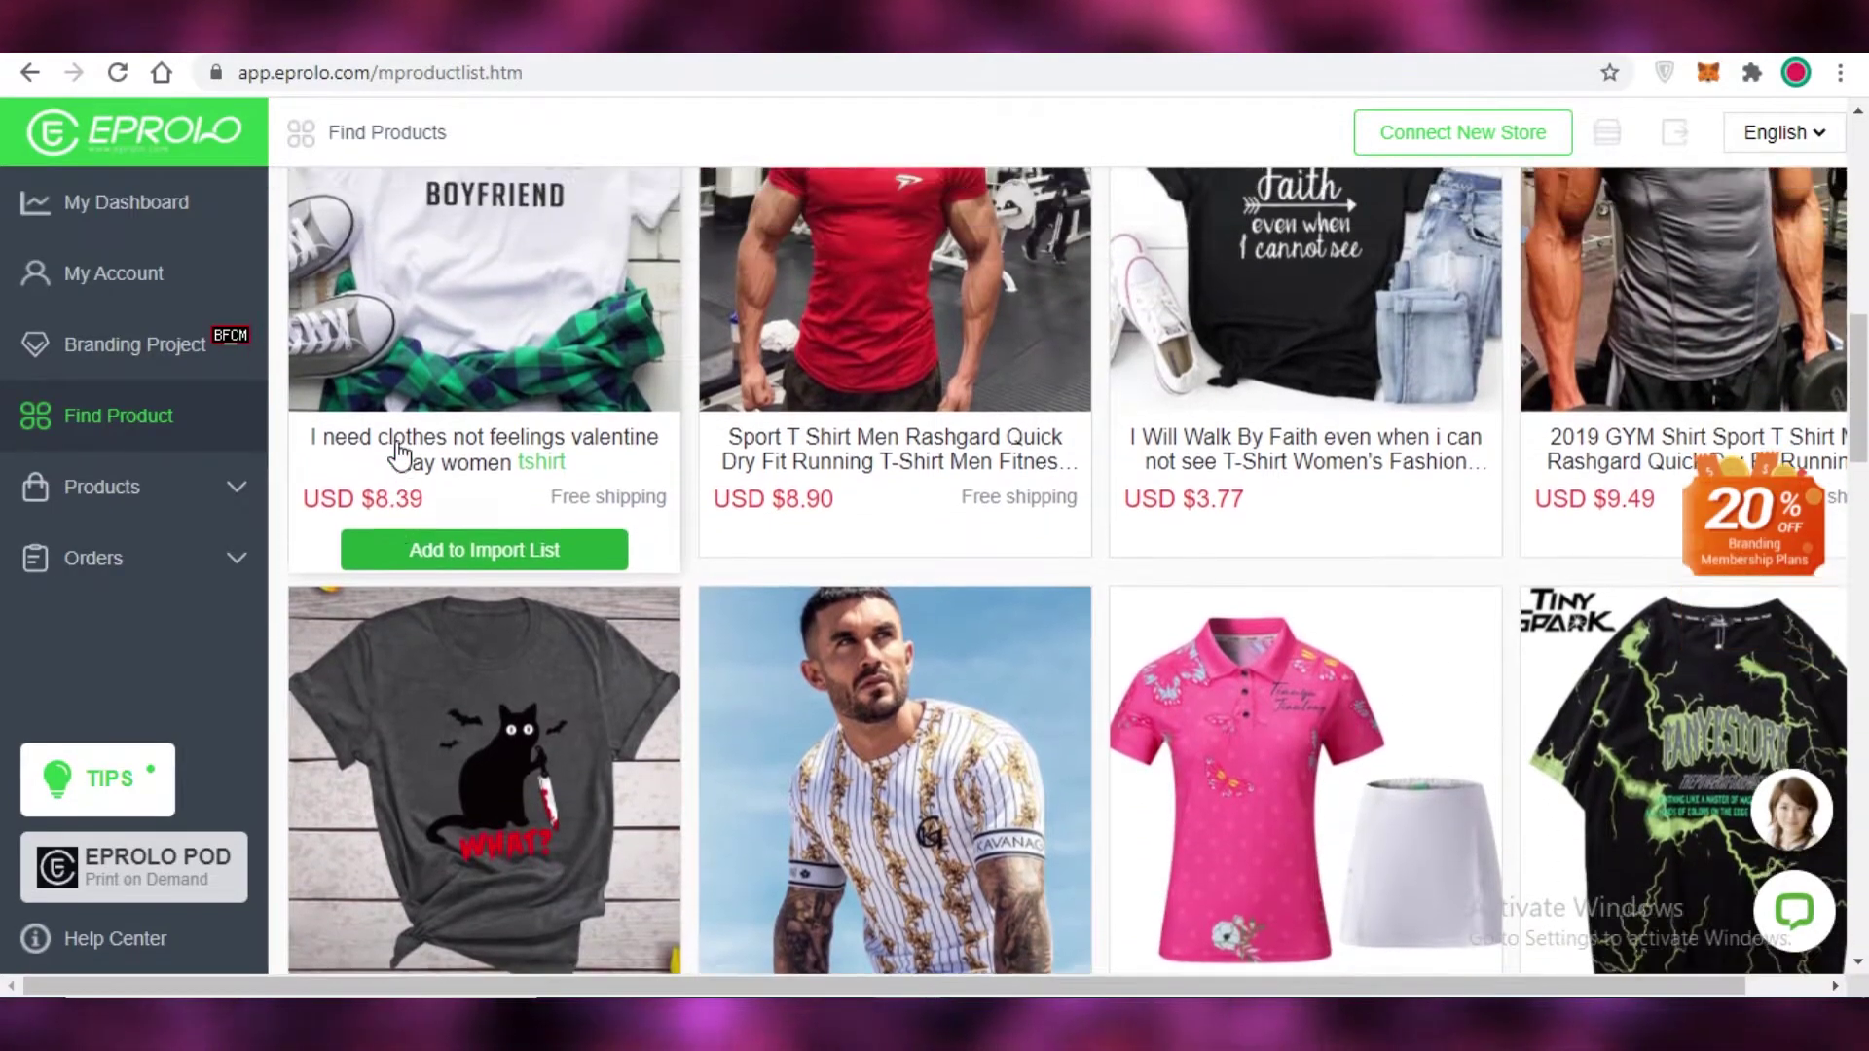
scroll(843, 399, down, 6)
scroll(1002, 412, up, 2)
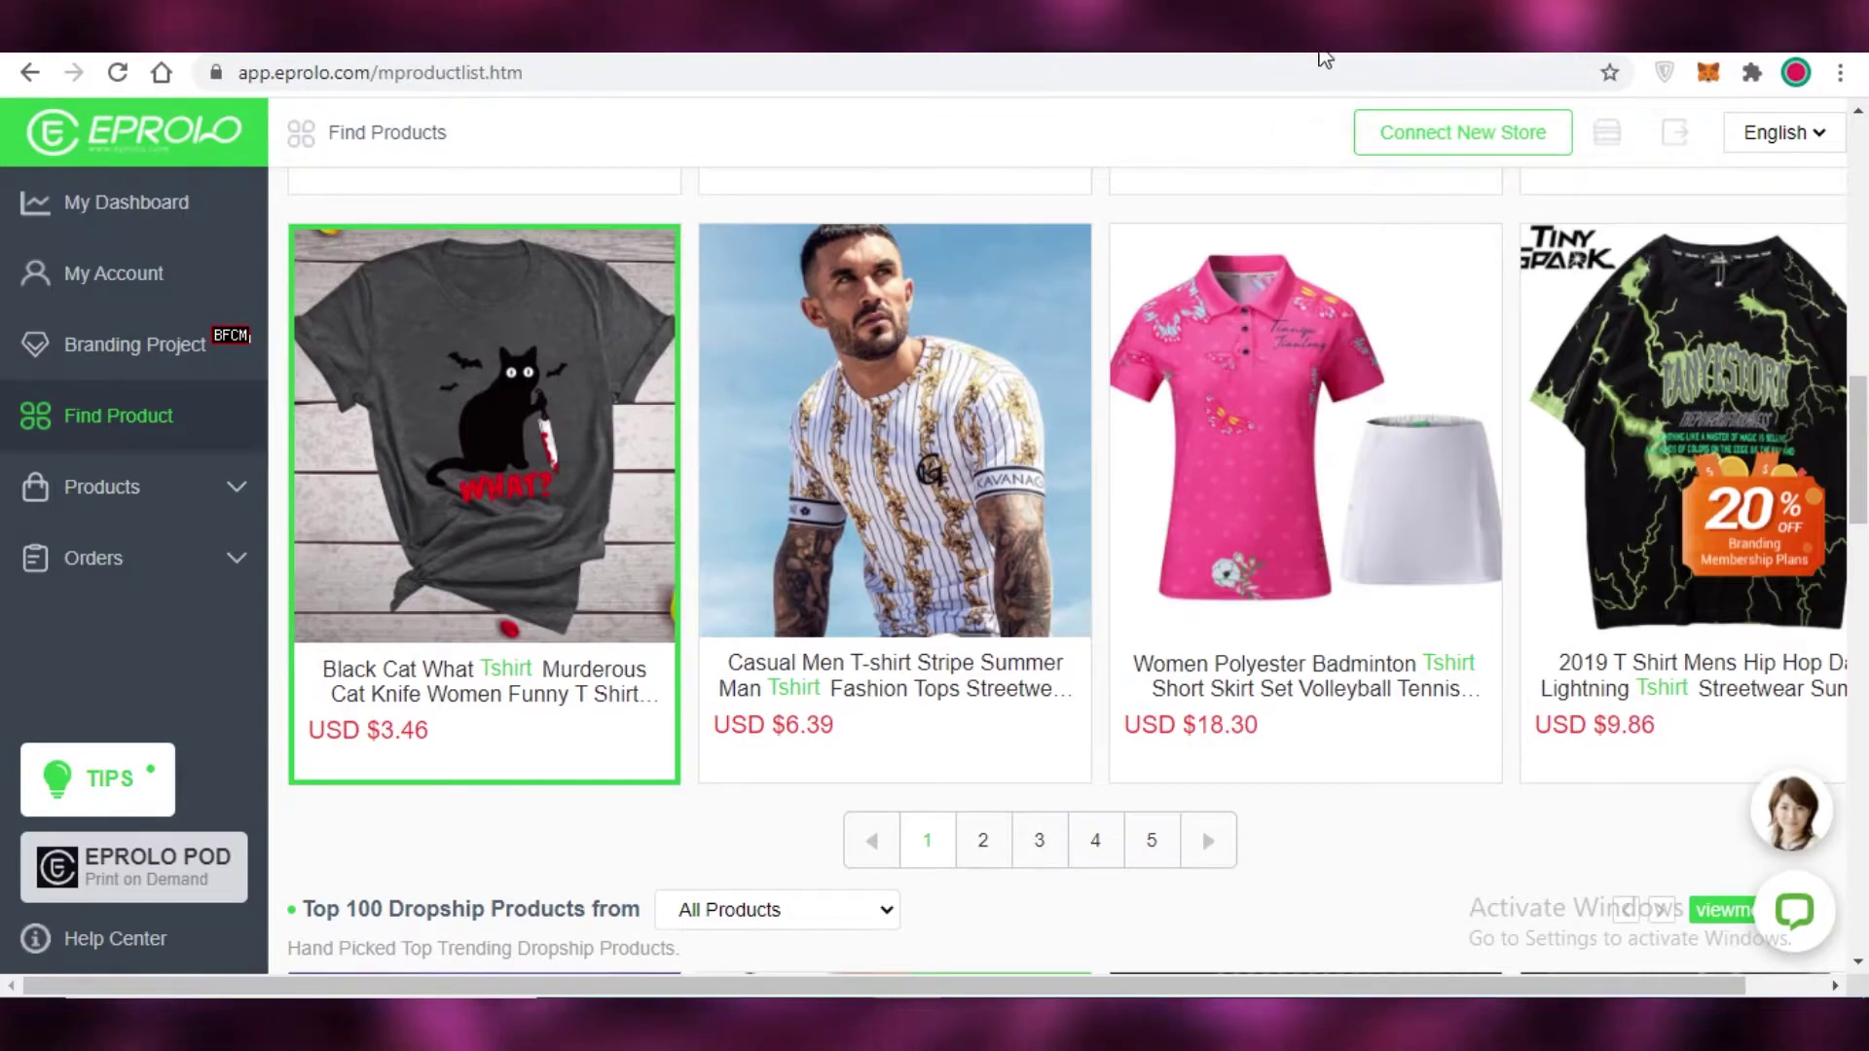
Step: Open Products > Import List and review the Black Cat T-shirt and floral blouse entries
click(161, 490)
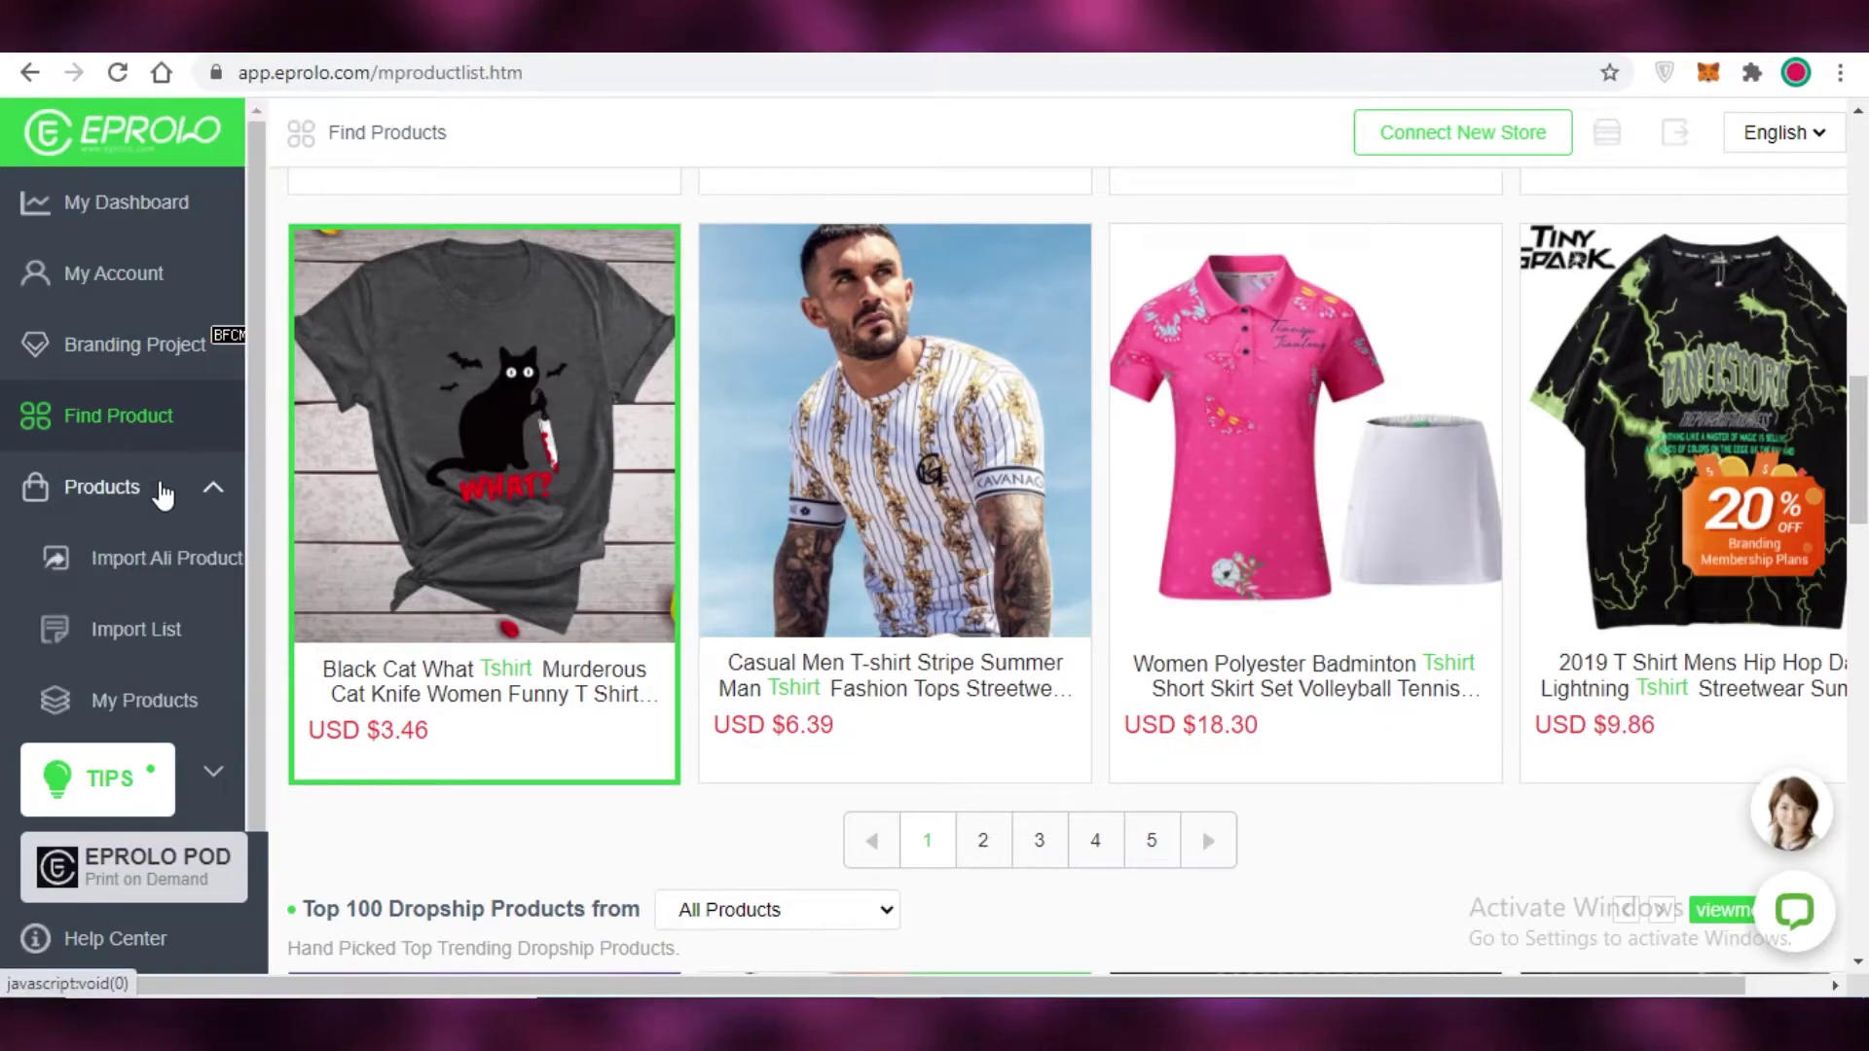
click(208, 480)
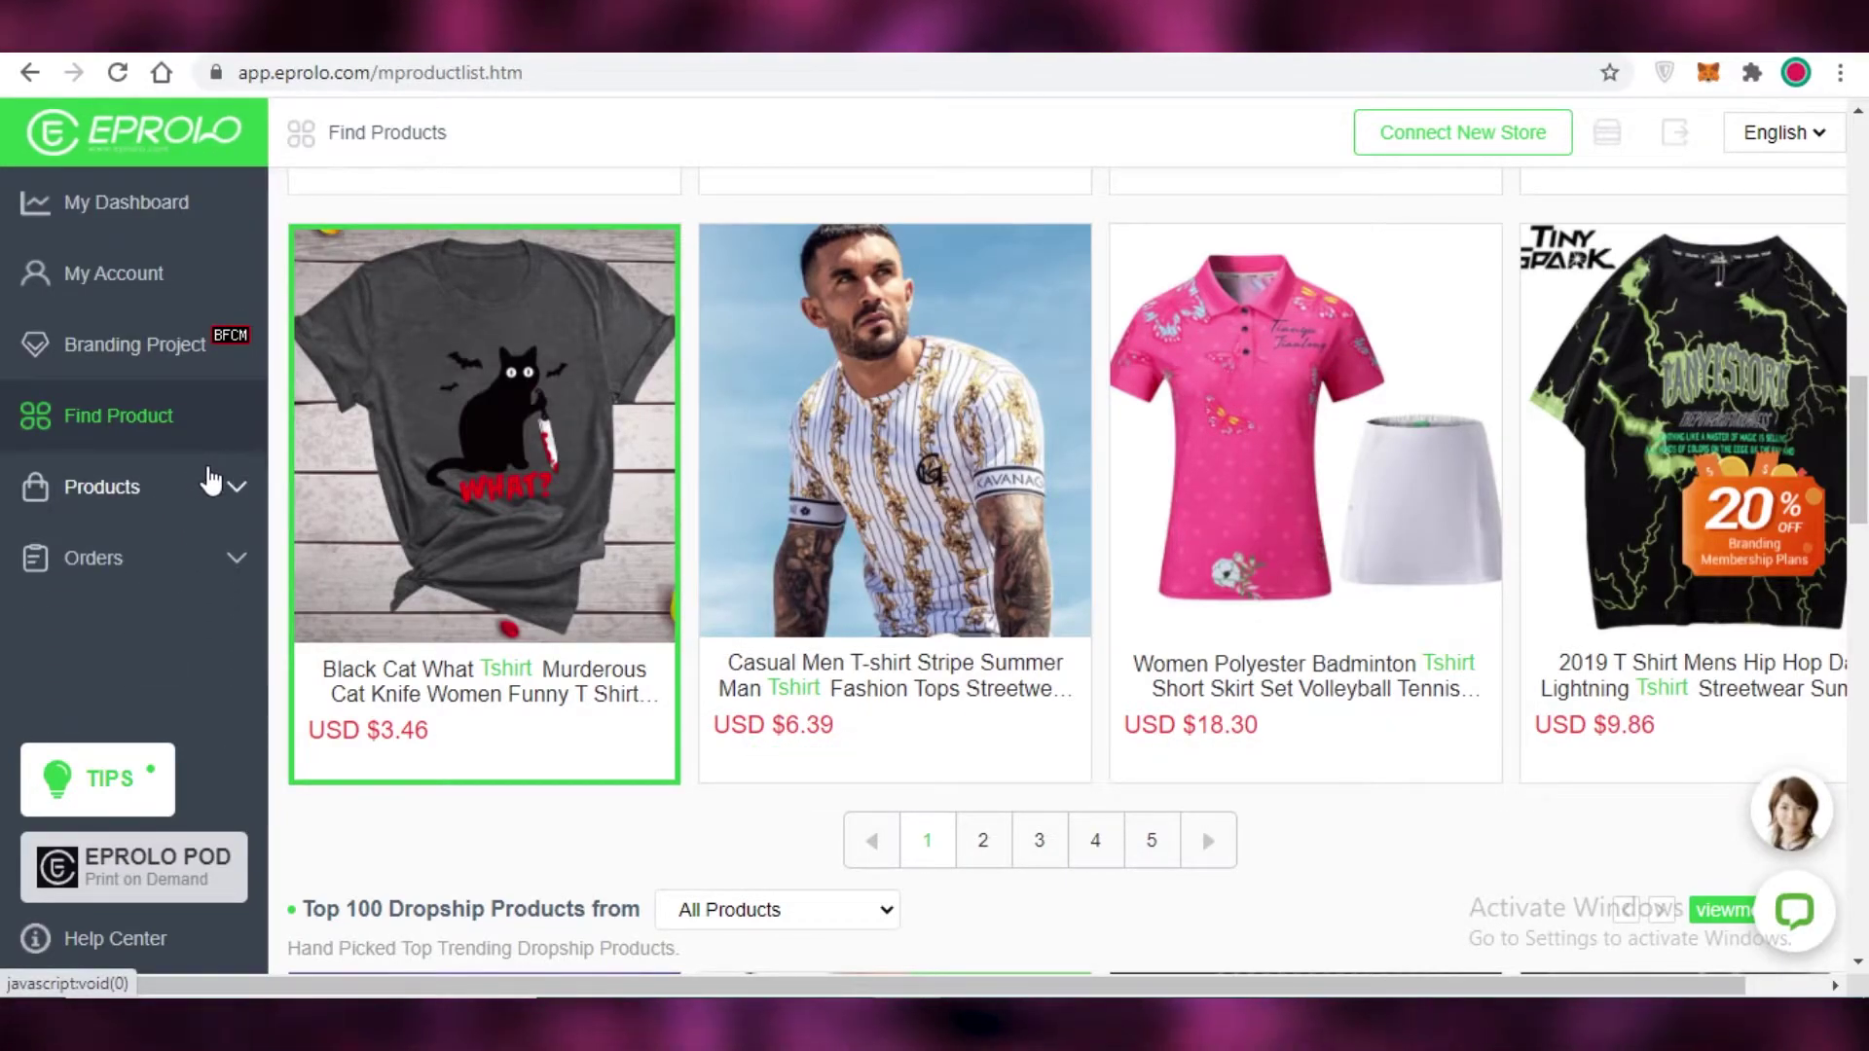
click(211, 487)
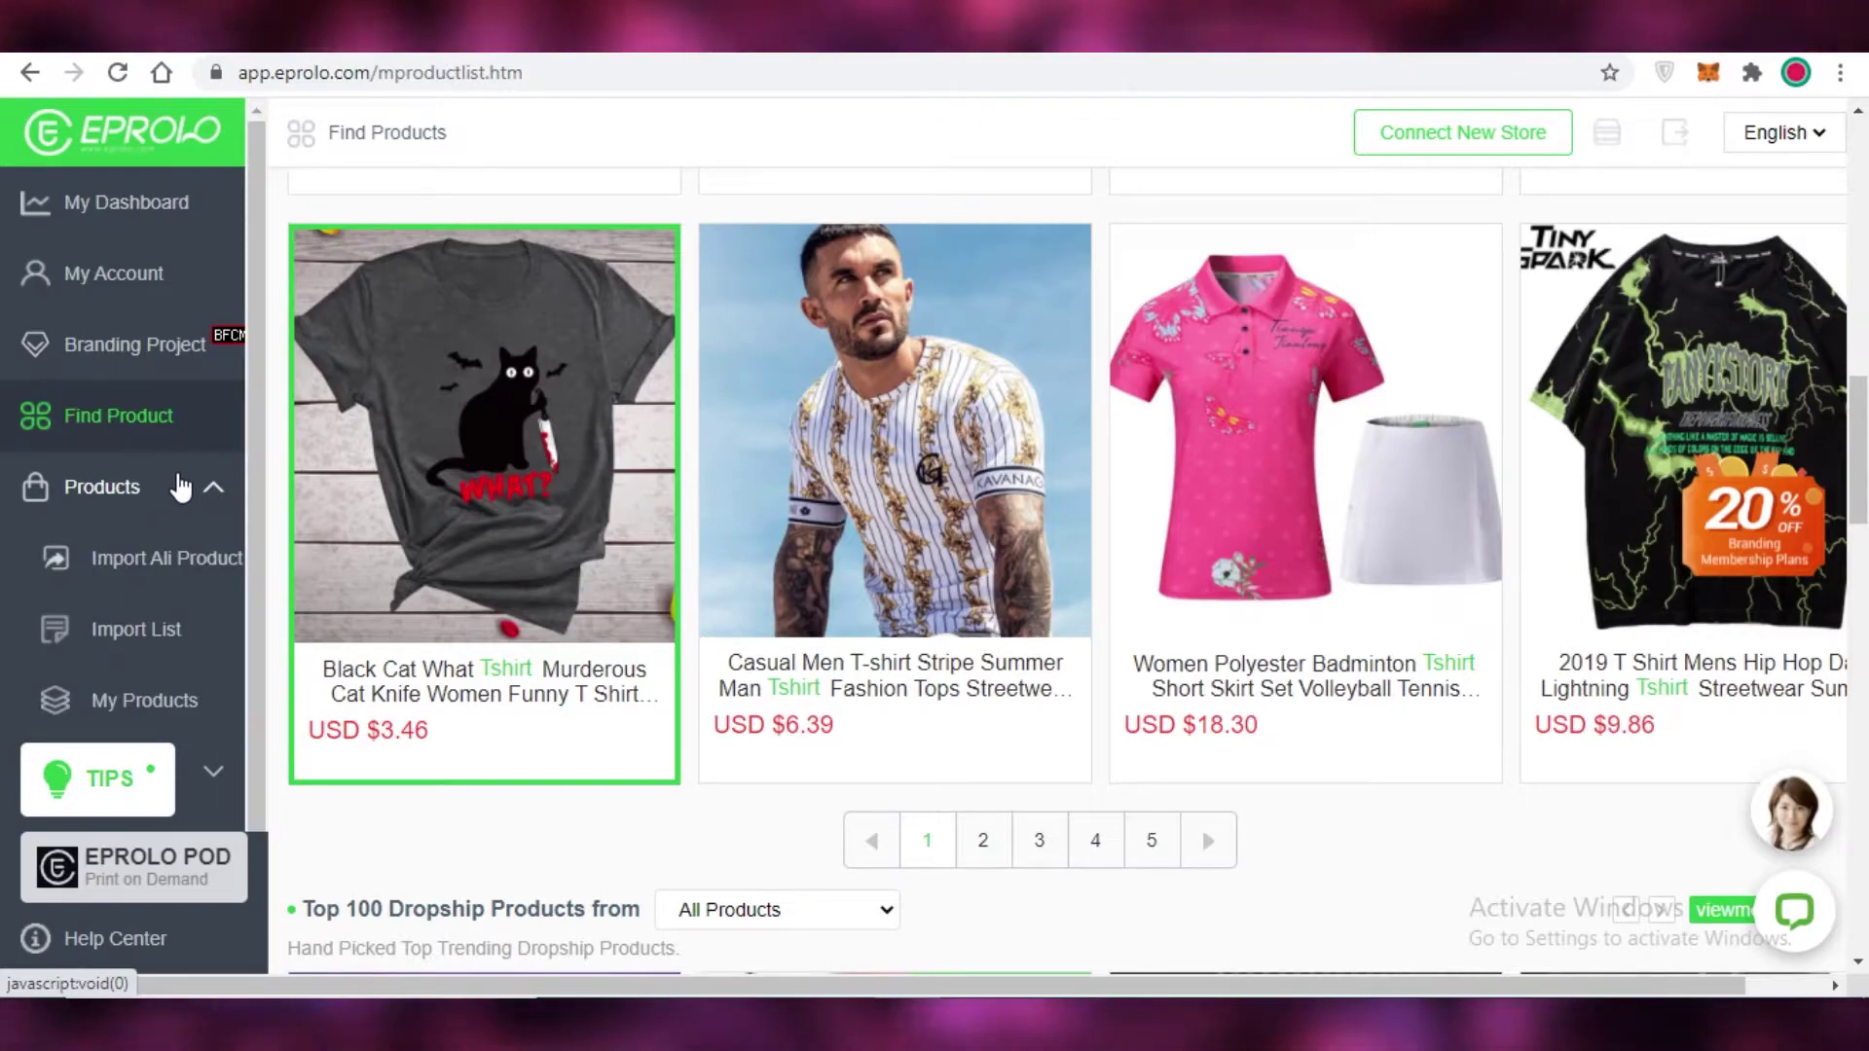
scroll(155, 588, down, 1)
click(99, 541)
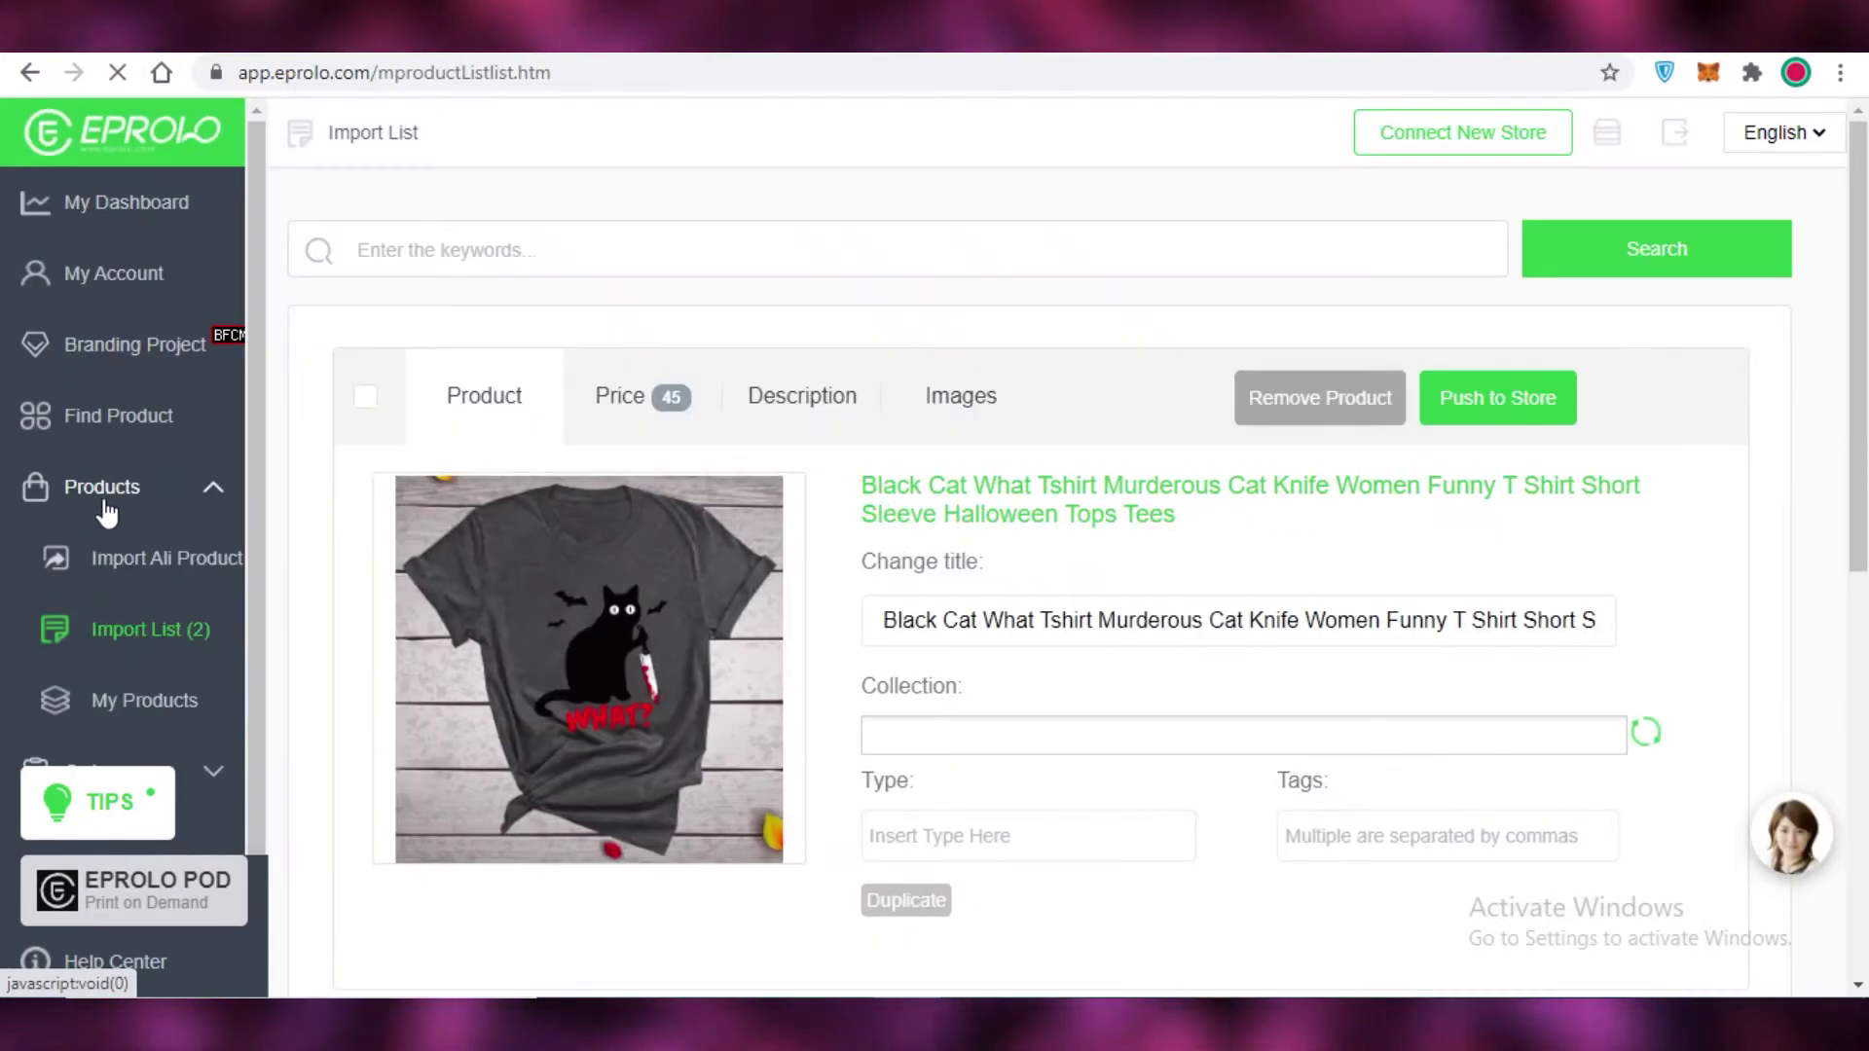
scroll(989, 534, down, 8)
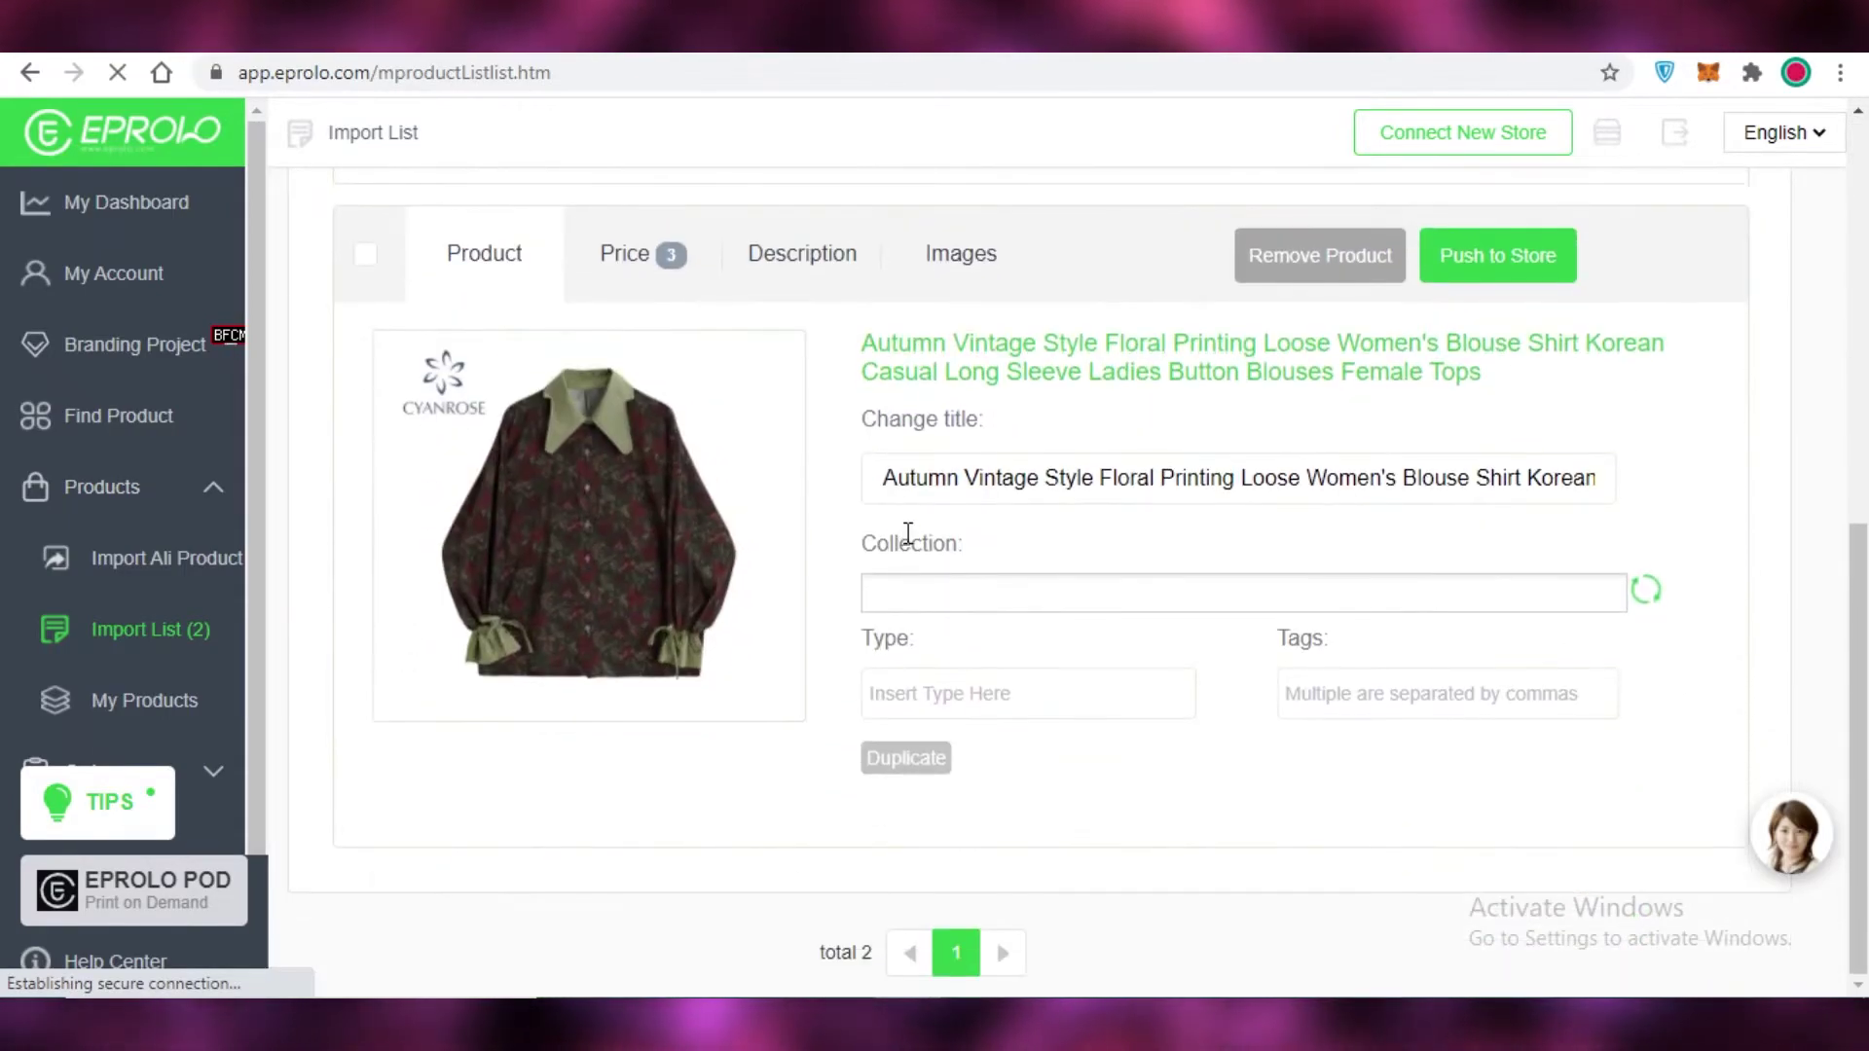
scroll(1327, 476, up, 10)
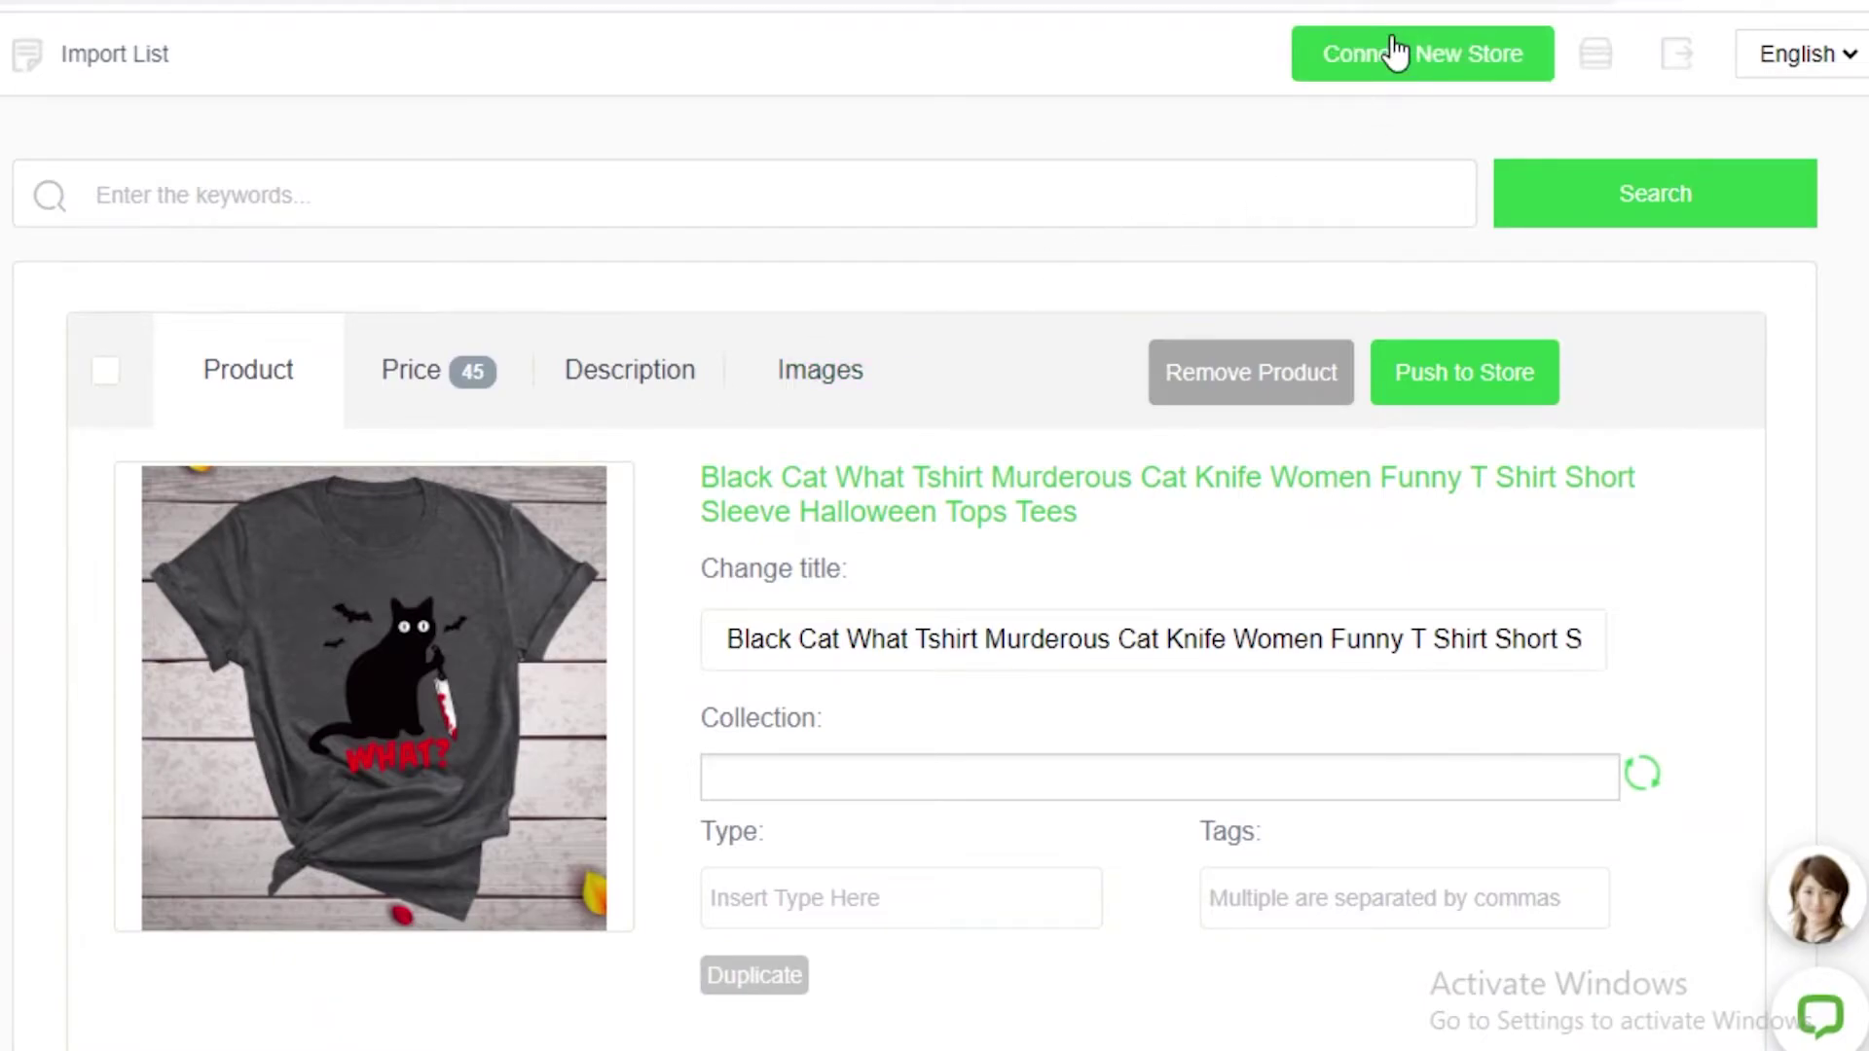
Step: Try Connect New Store, then dismiss the store-type message without connecting
click(1396, 53)
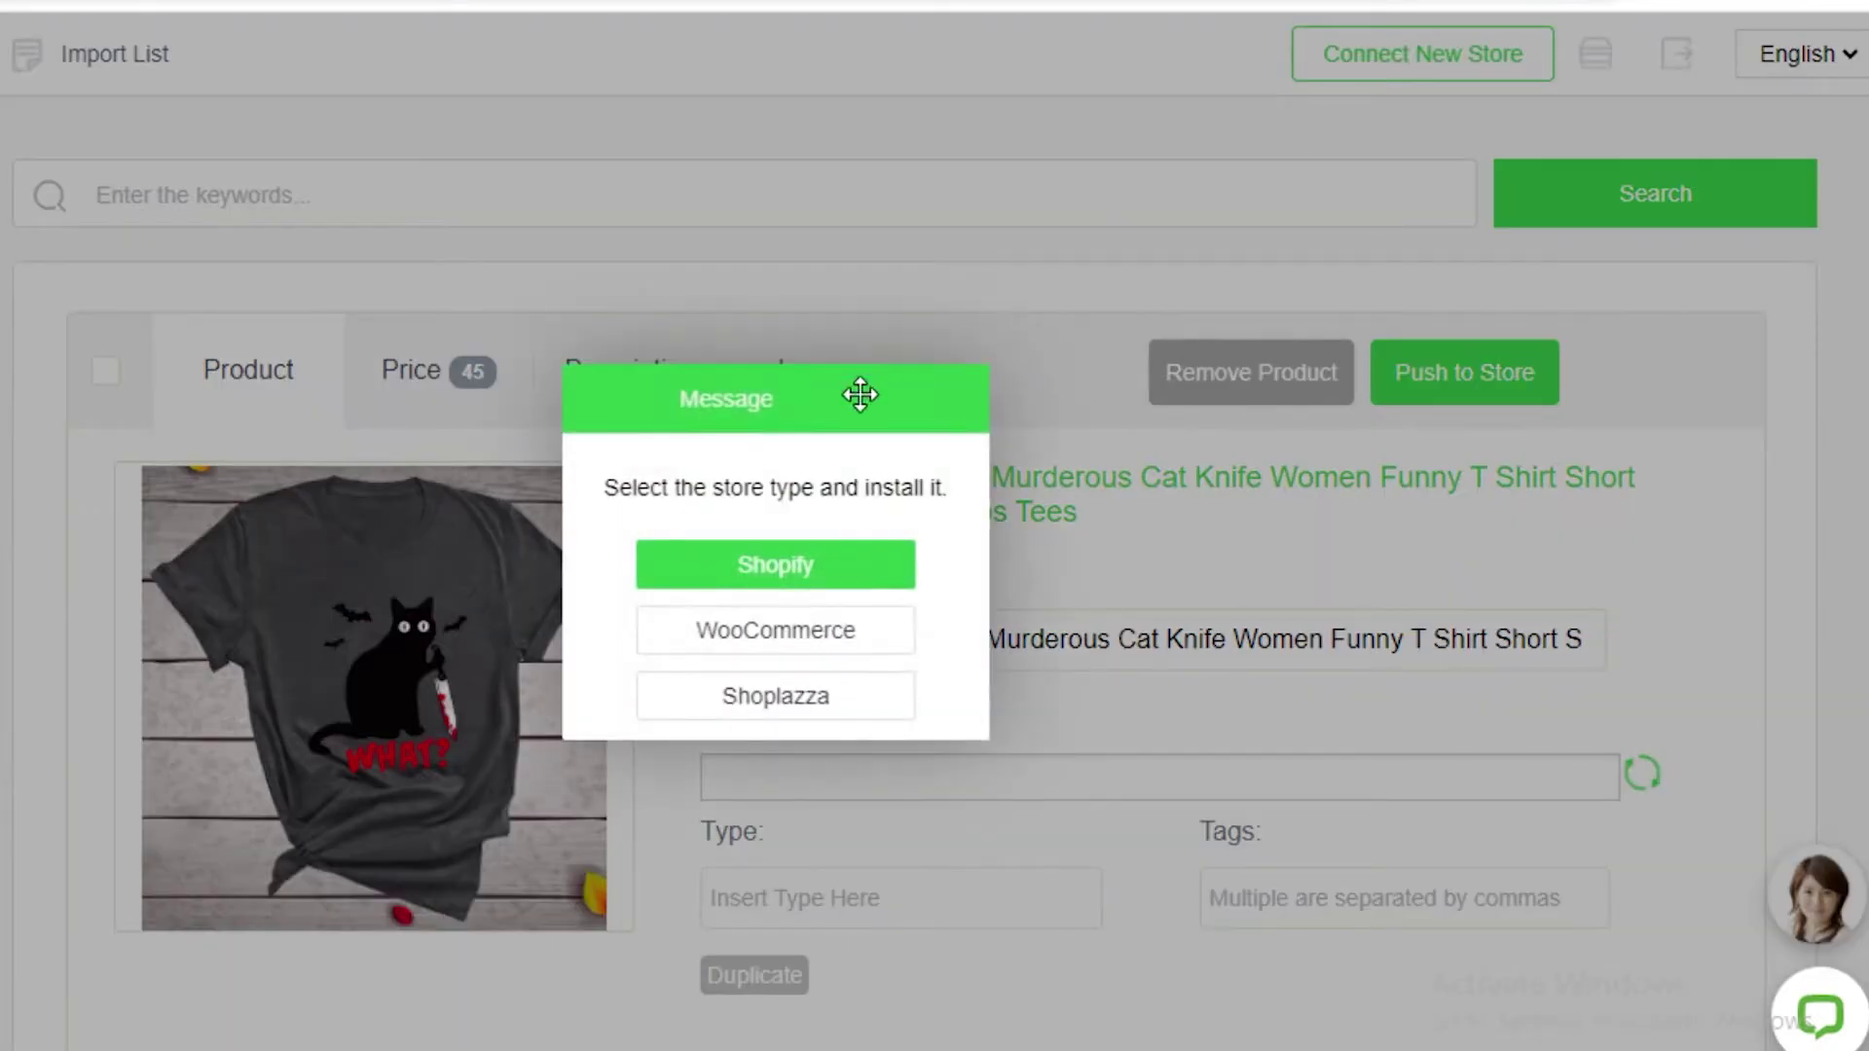
scroll(814, 493, down, 7)
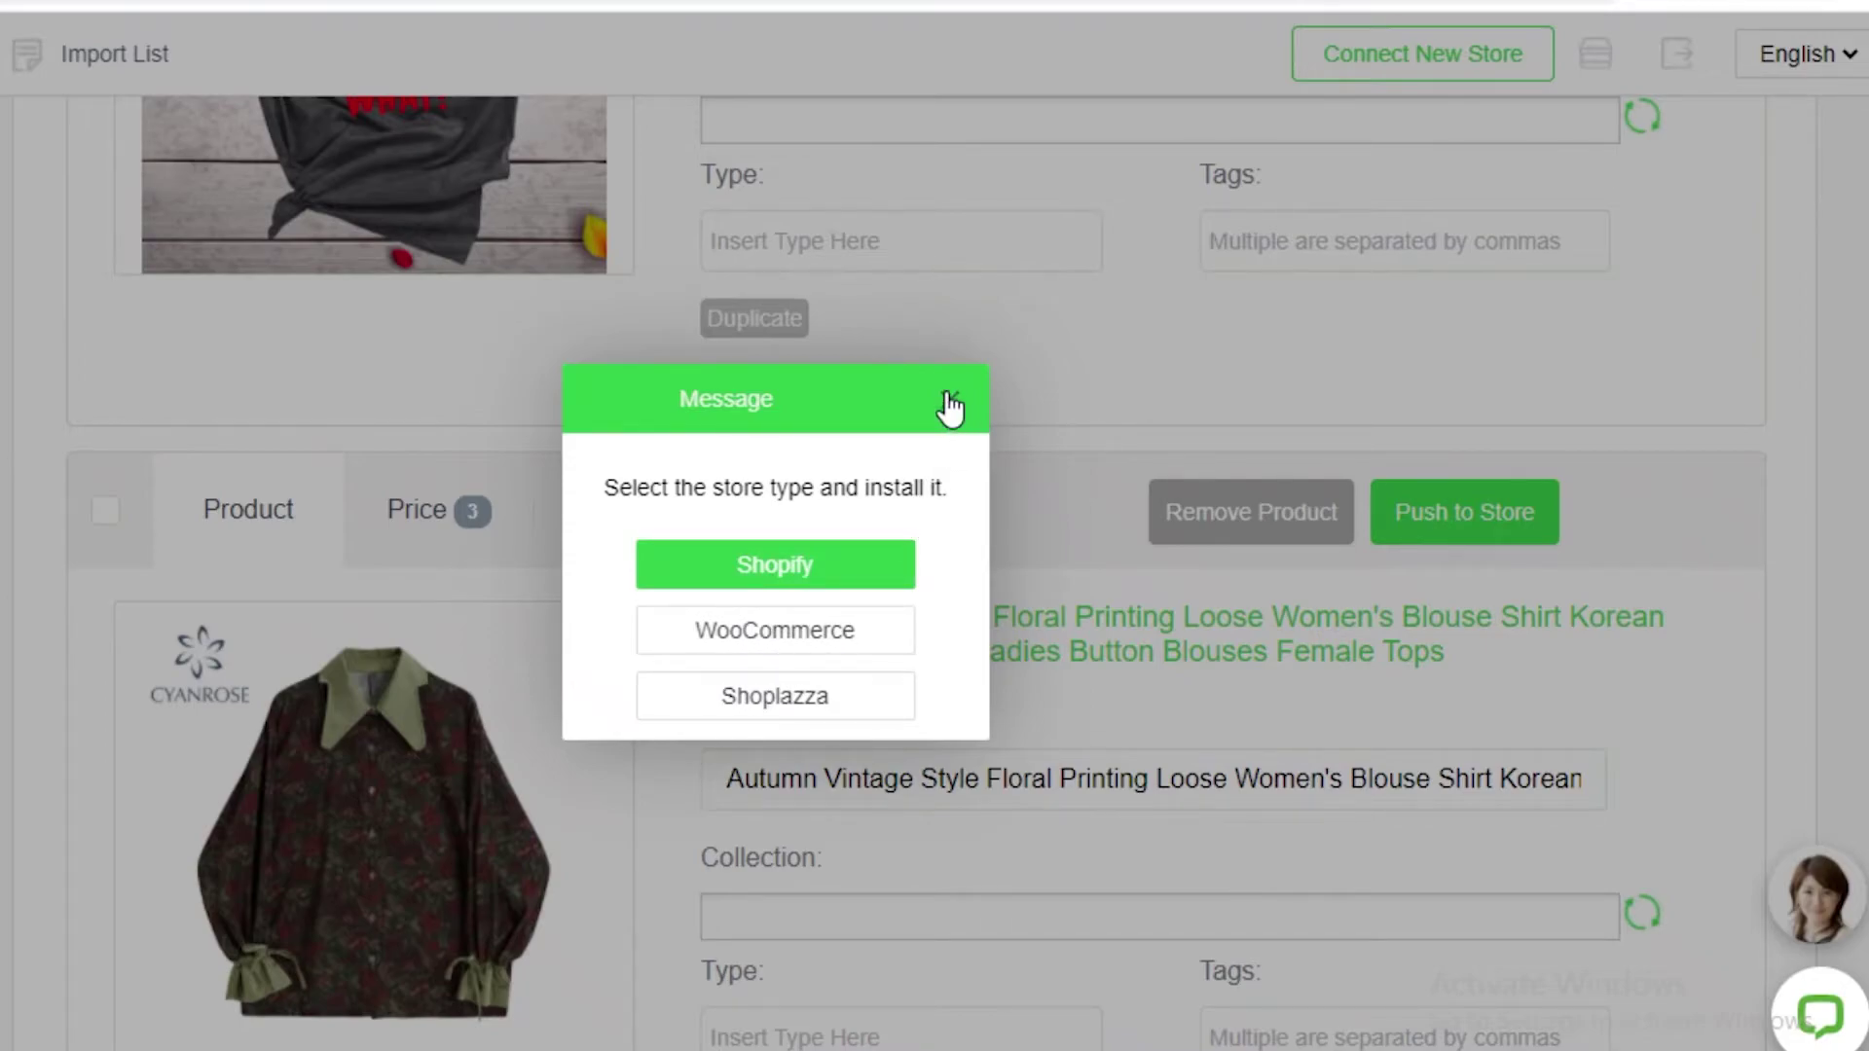
click(949, 401)
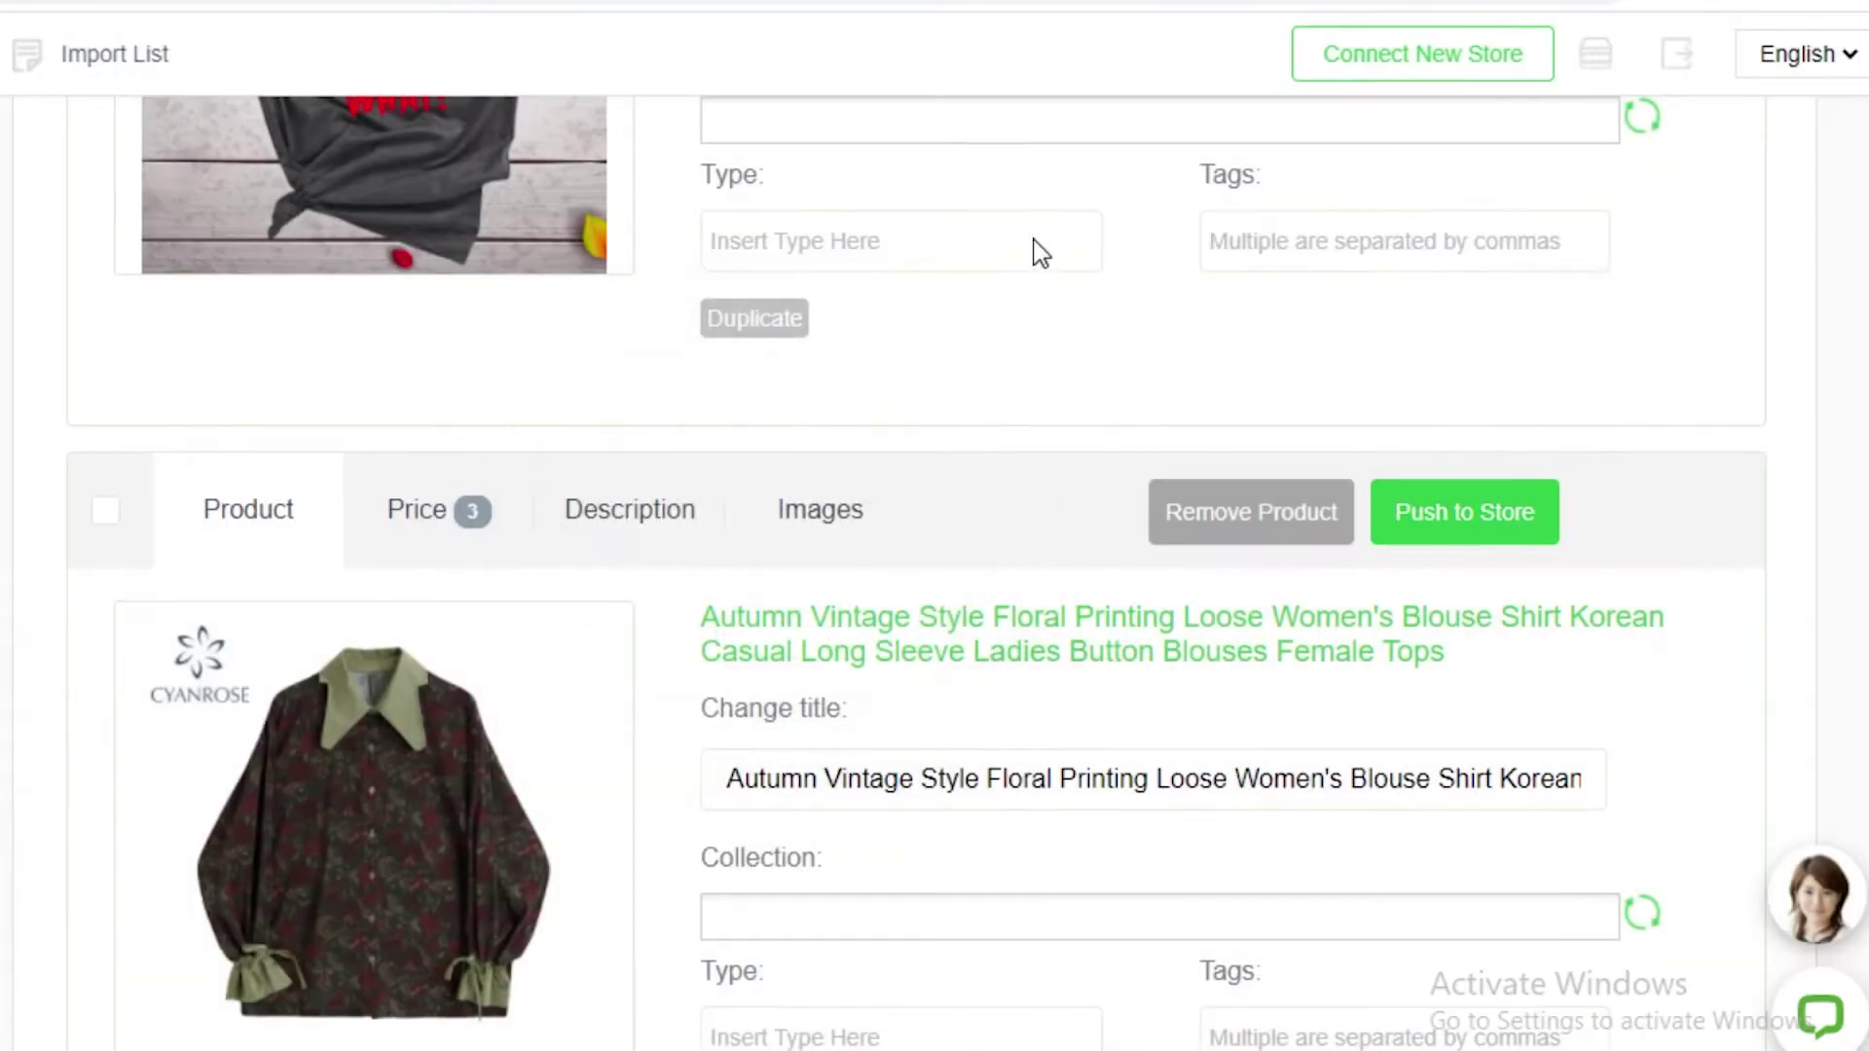
Step: Try Push to Store, dismiss the message, and return to My Products
click(1458, 516)
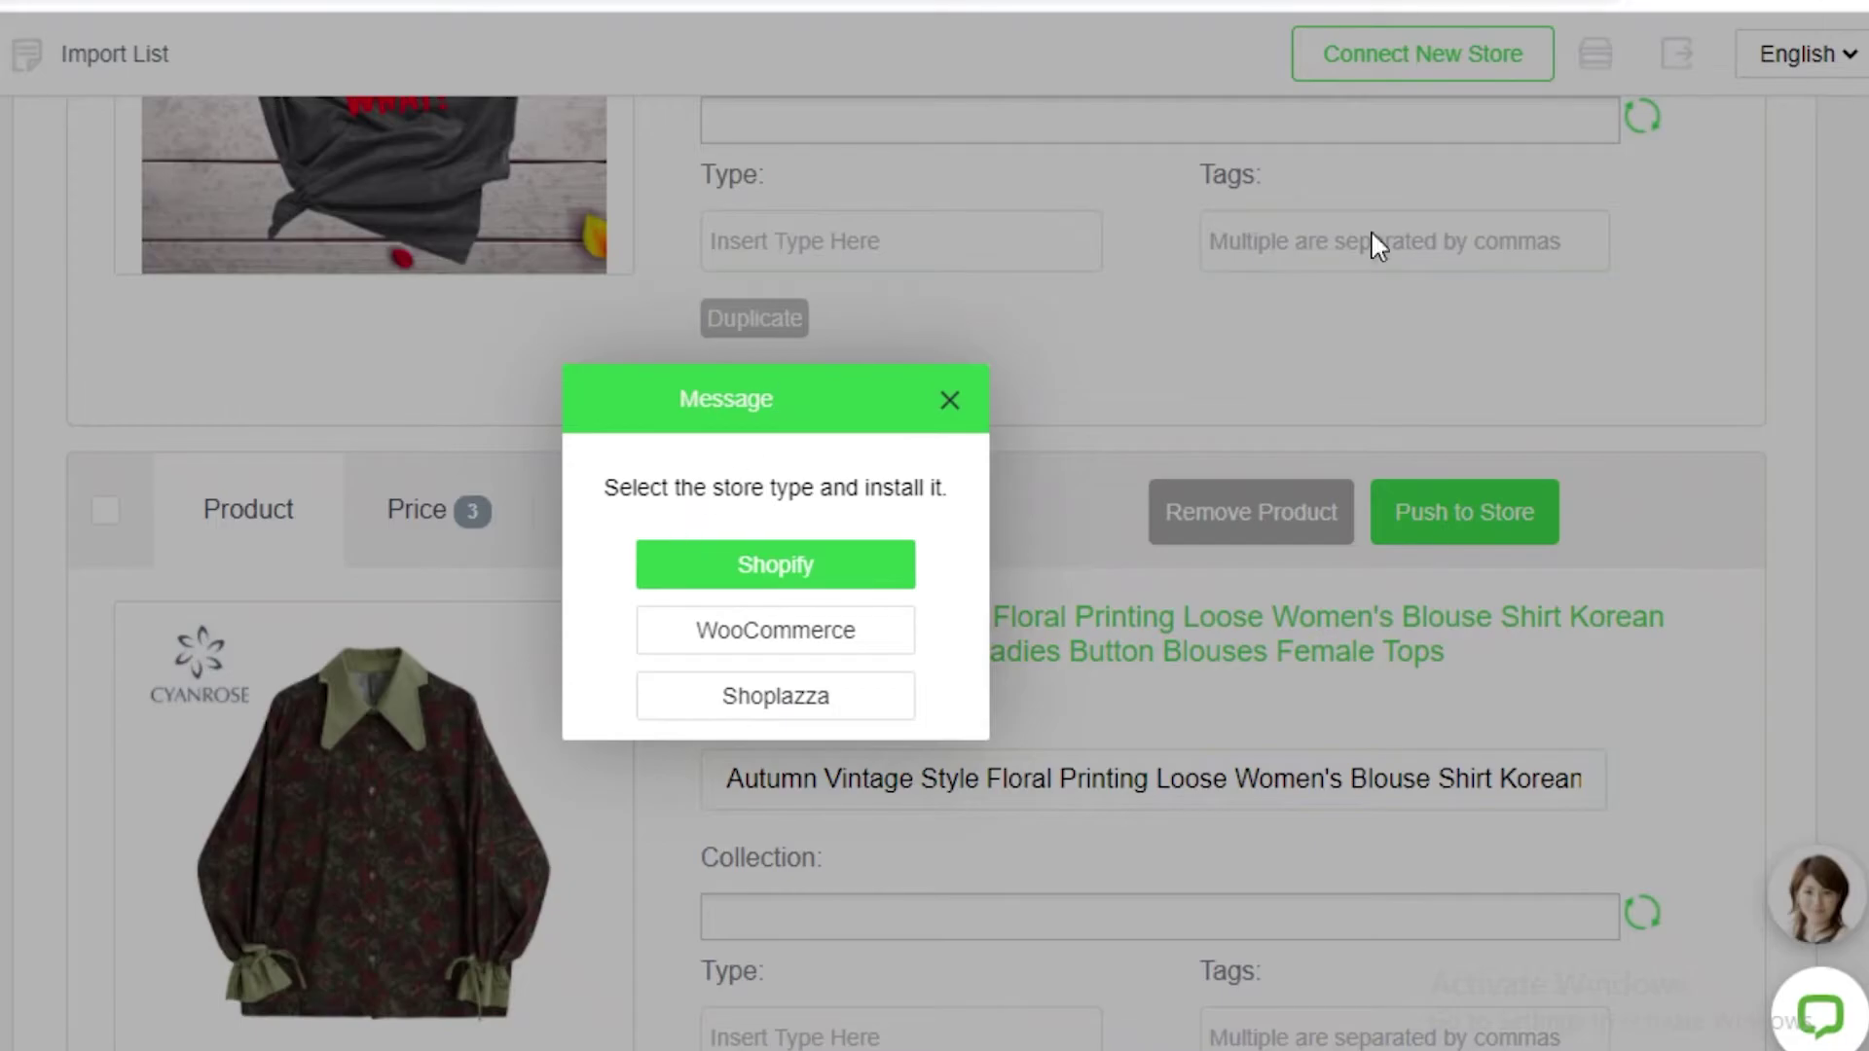
click(950, 403)
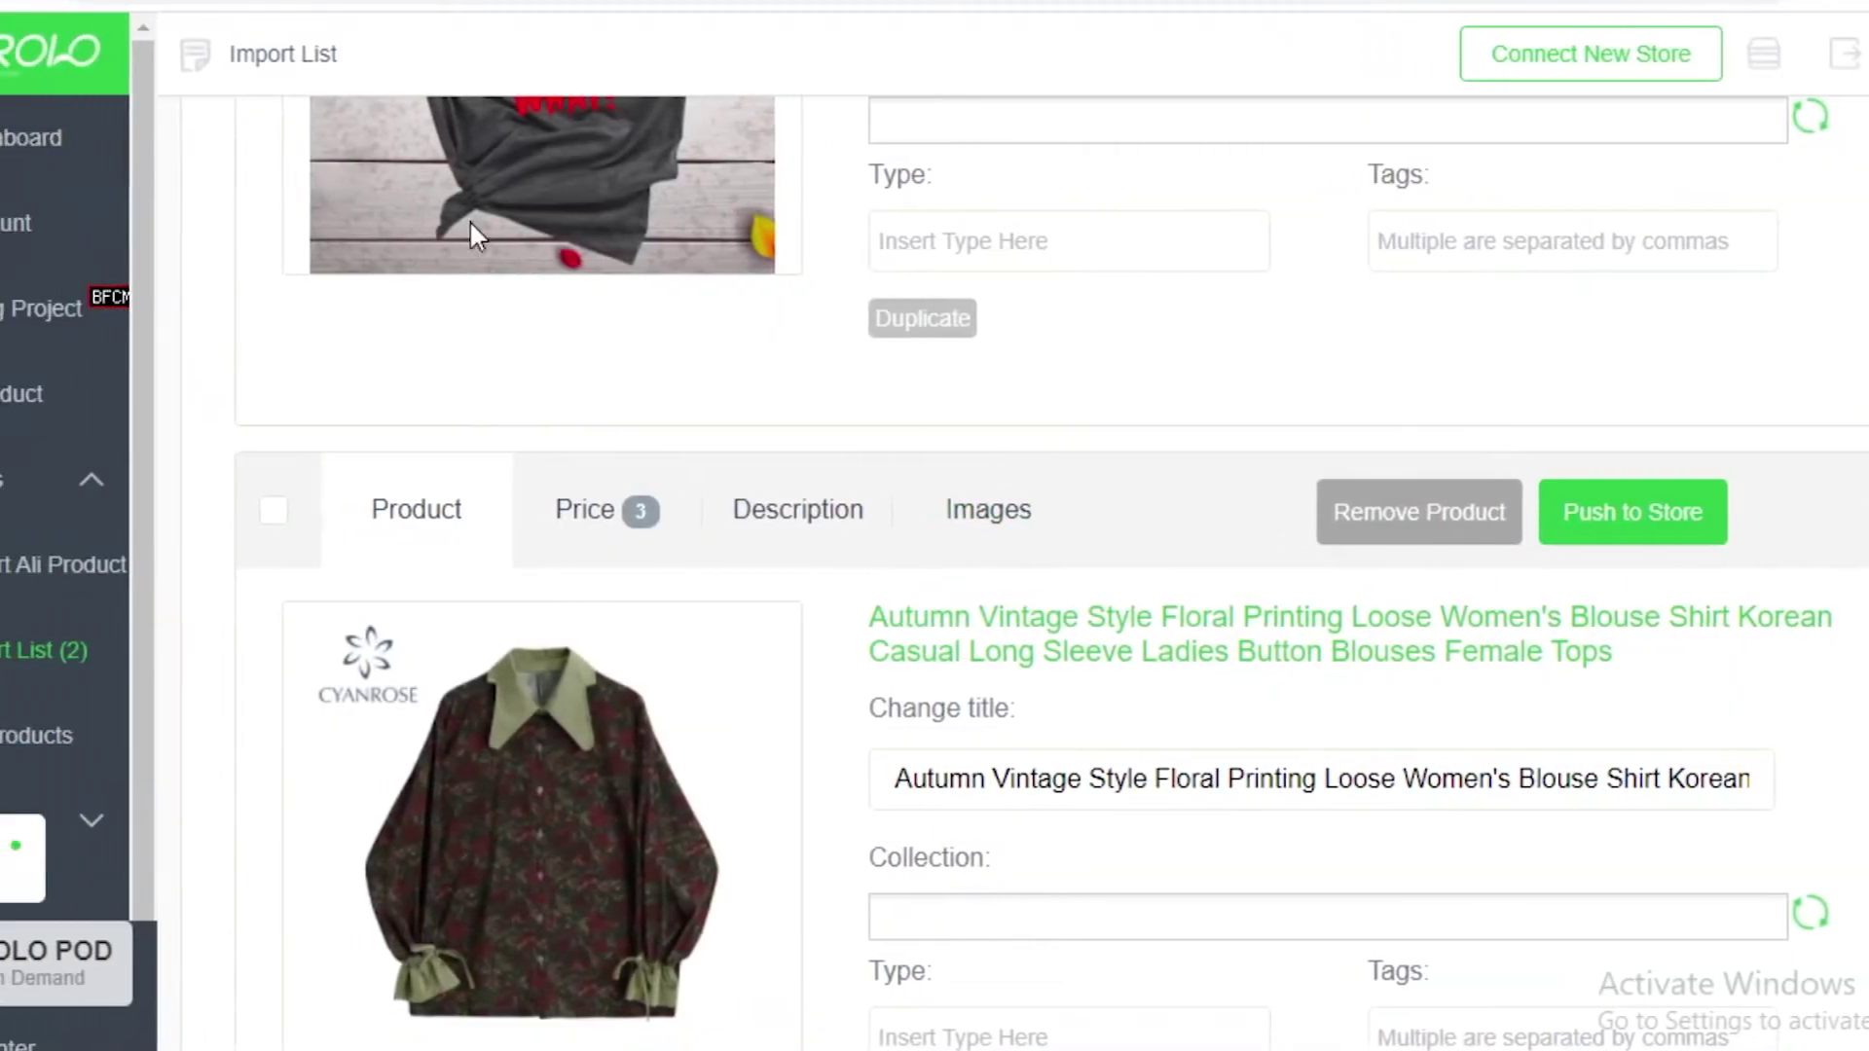
scroll(198, 686, down, 1)
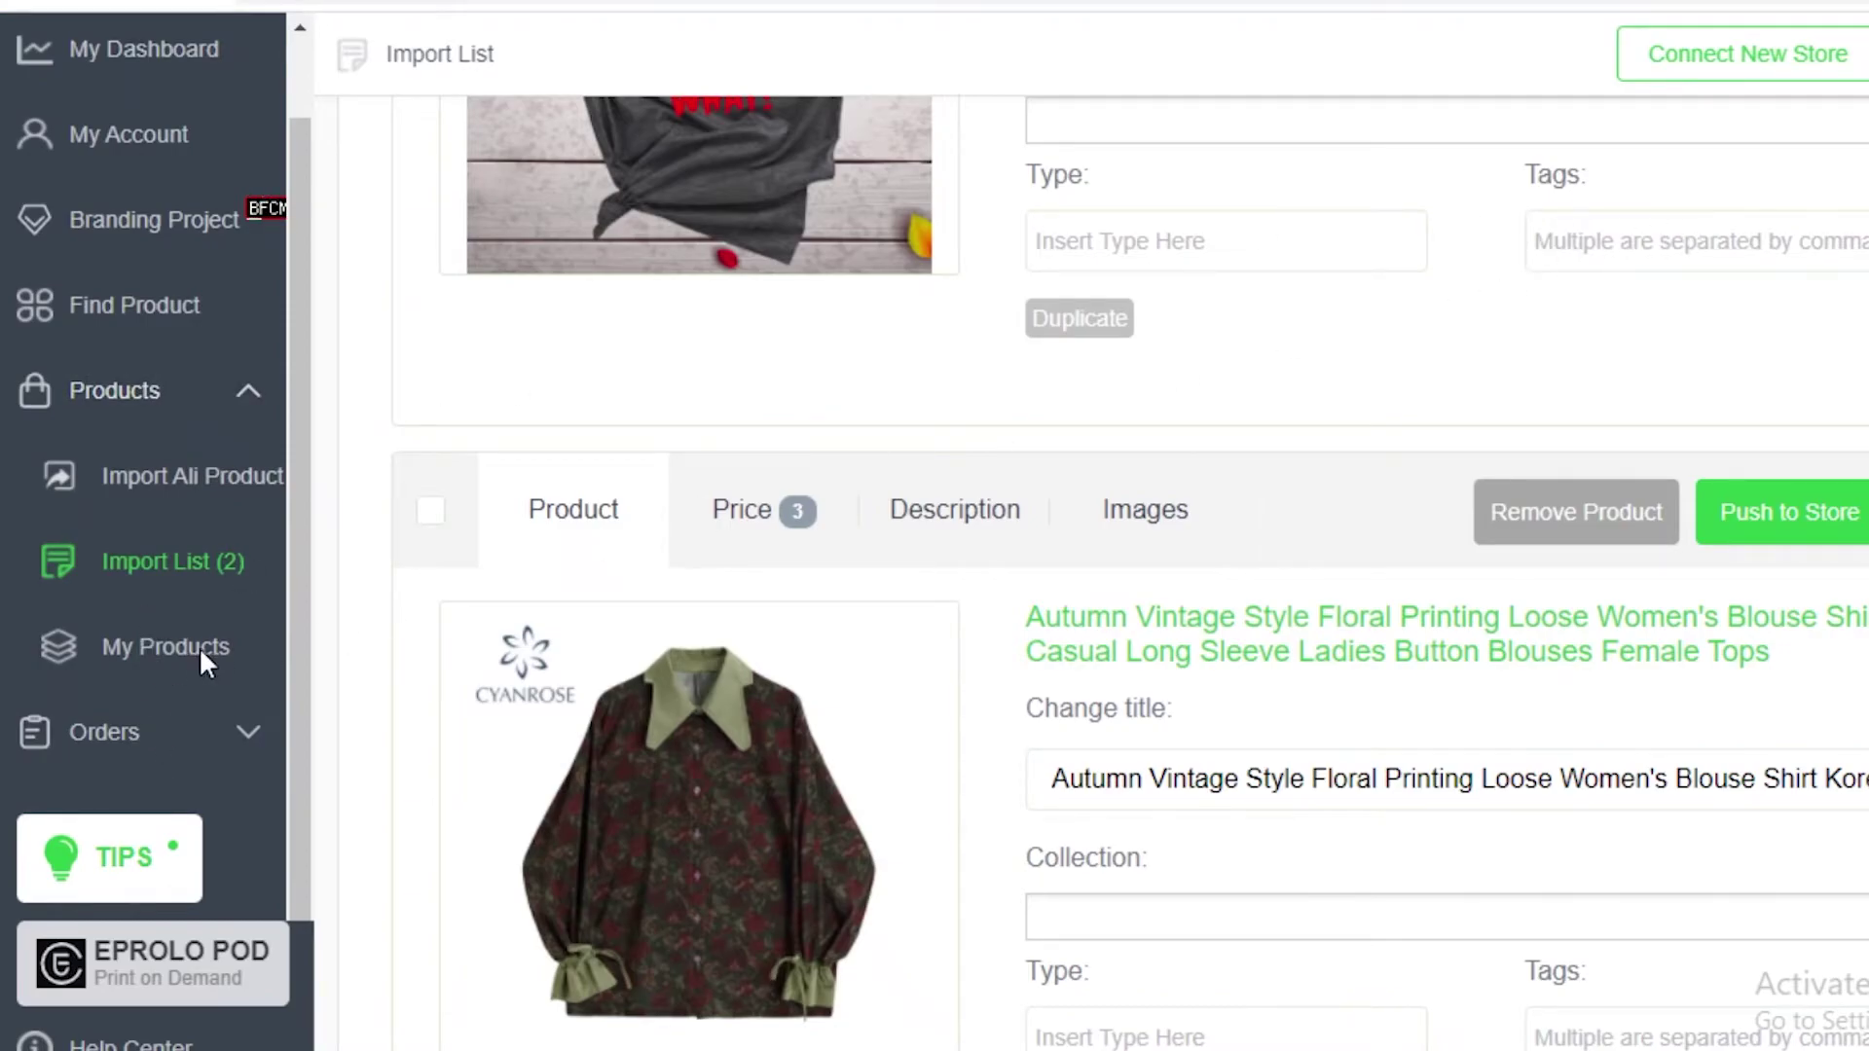
click(198, 646)
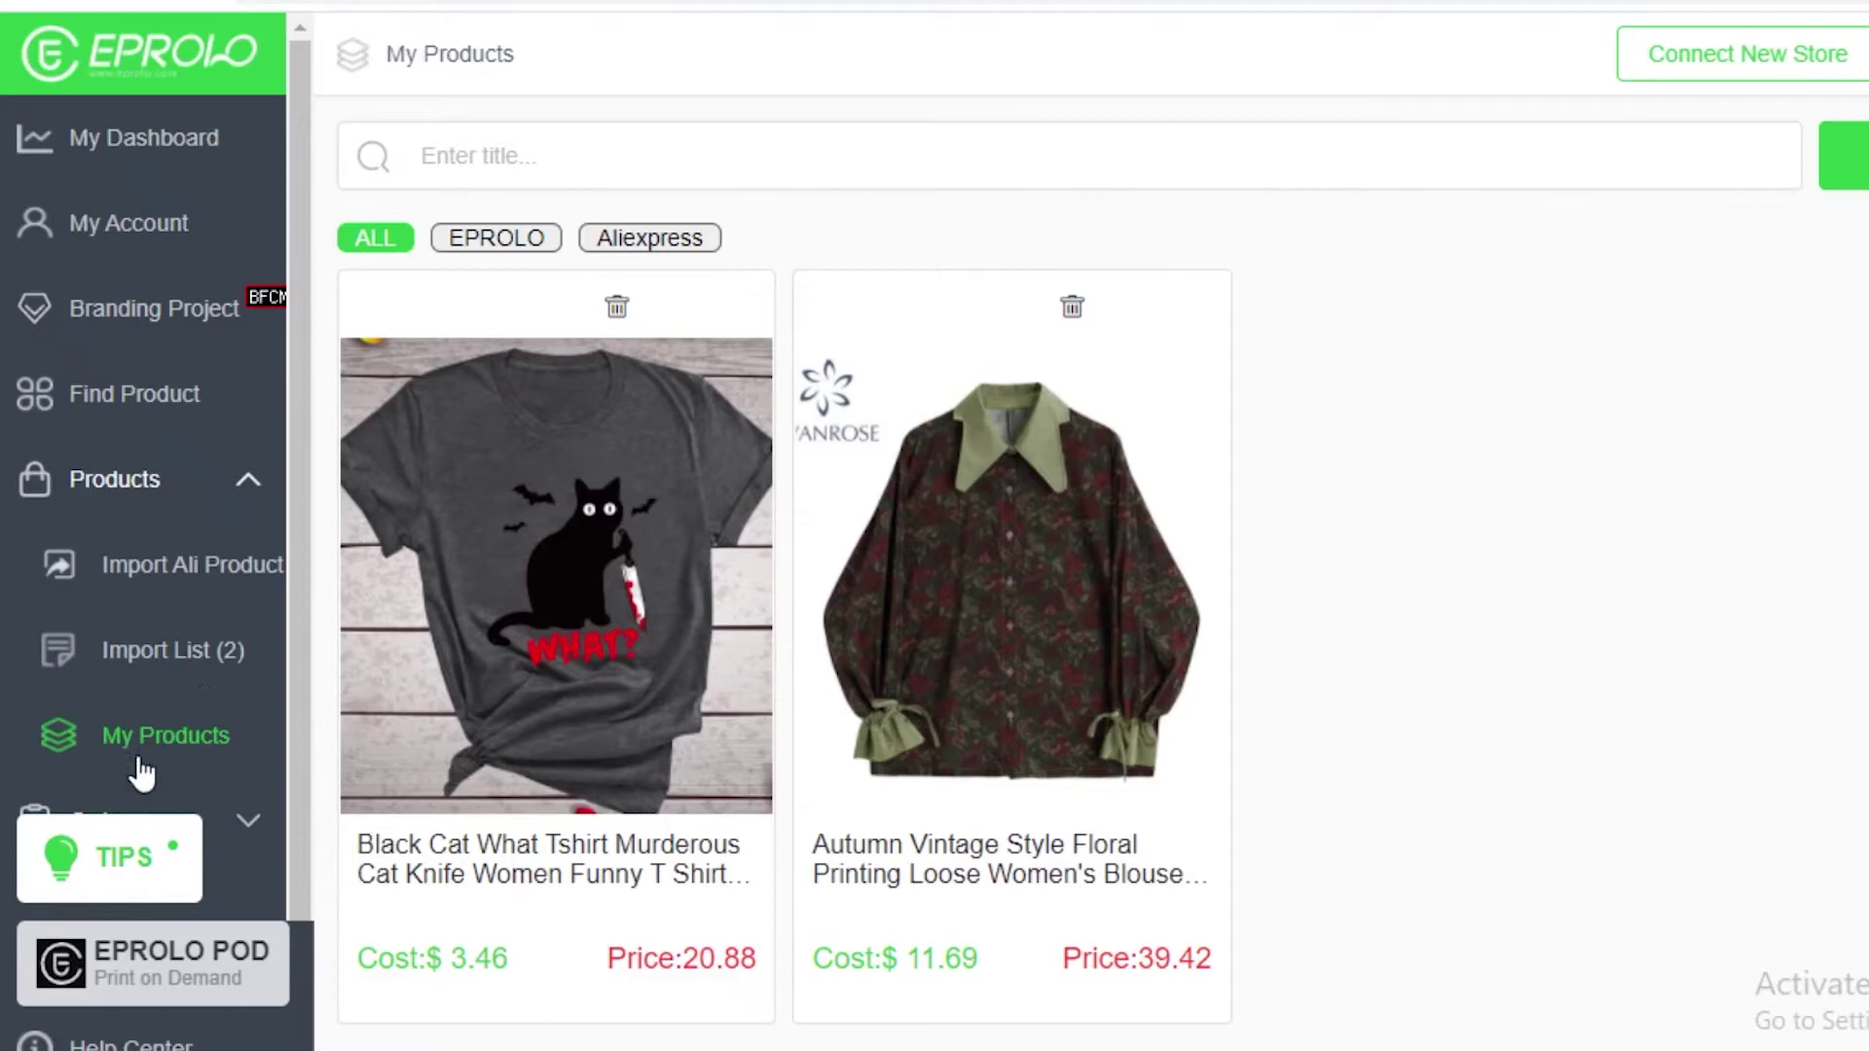
Step: Filter My Products by Aliexpress, then EPROLO, then ALL, and go to Import Ali Product
scroll(818, 488, down, 1)
scroll(1447, 338, up, 1)
click(638, 240)
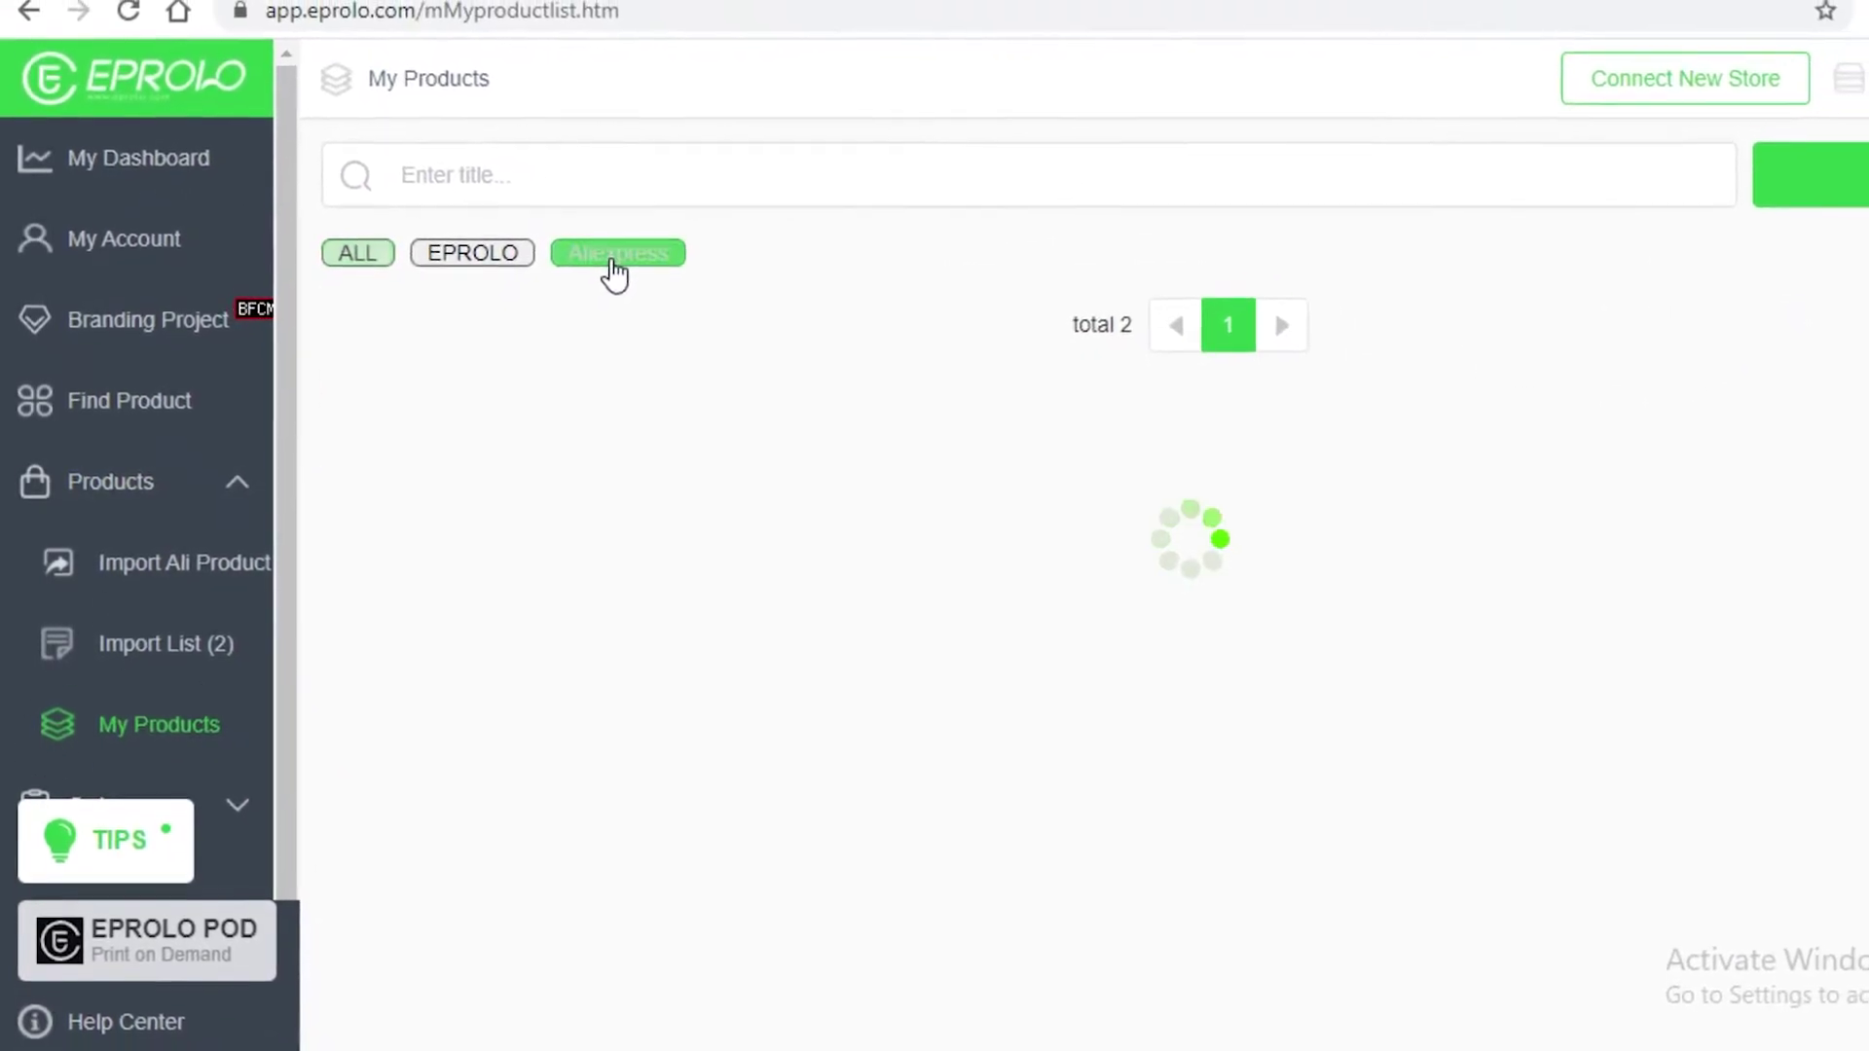
click(456, 288)
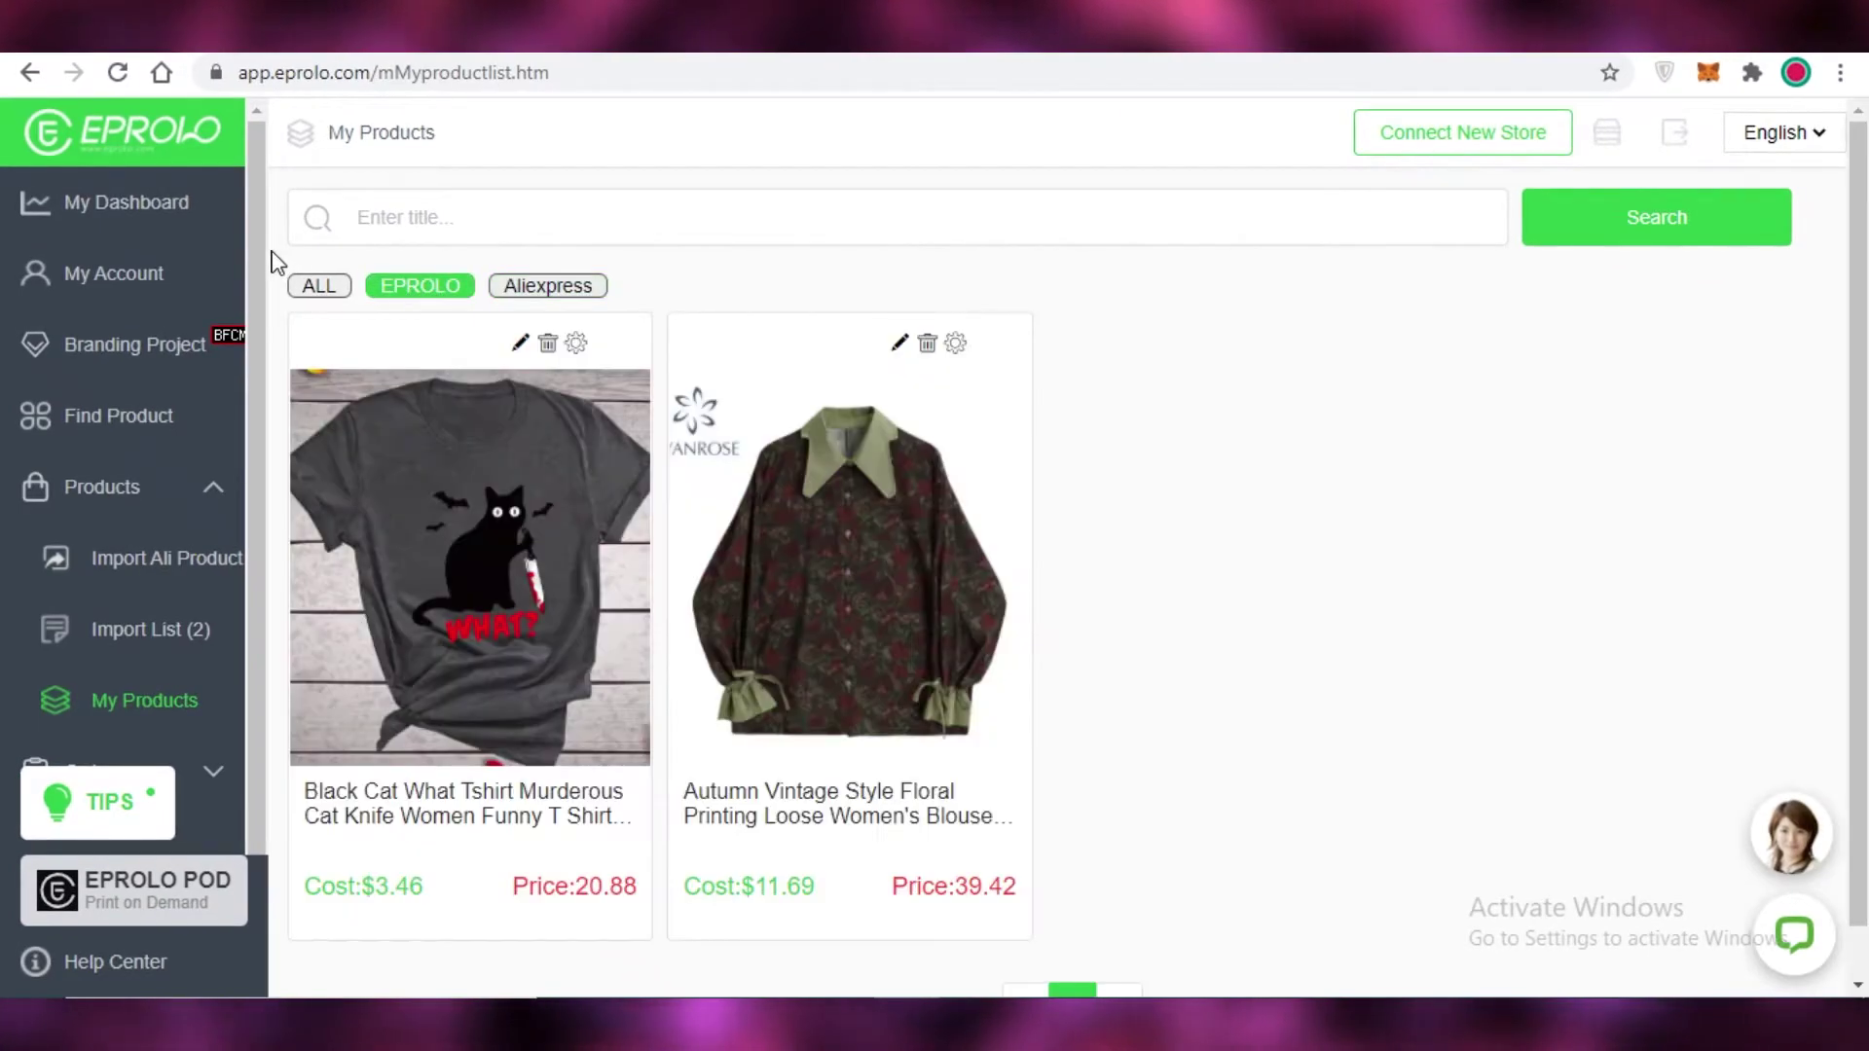
click(318, 284)
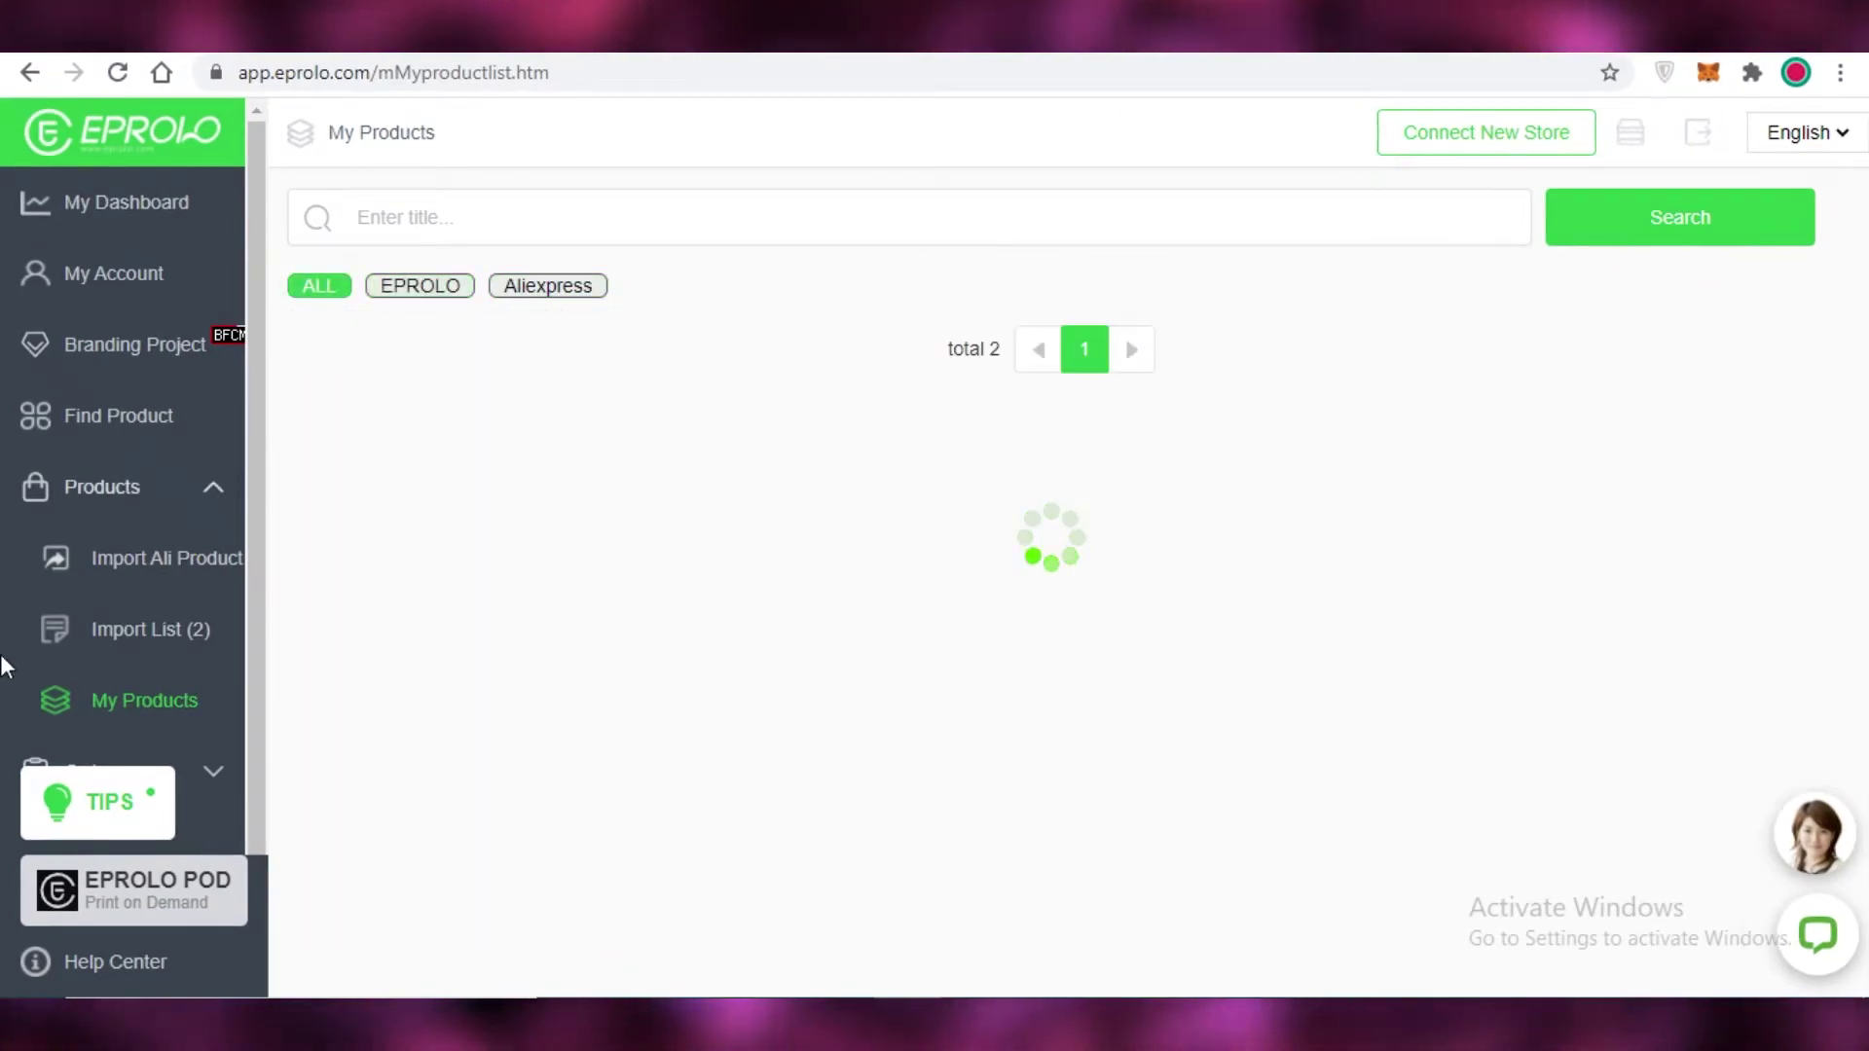
click(178, 560)
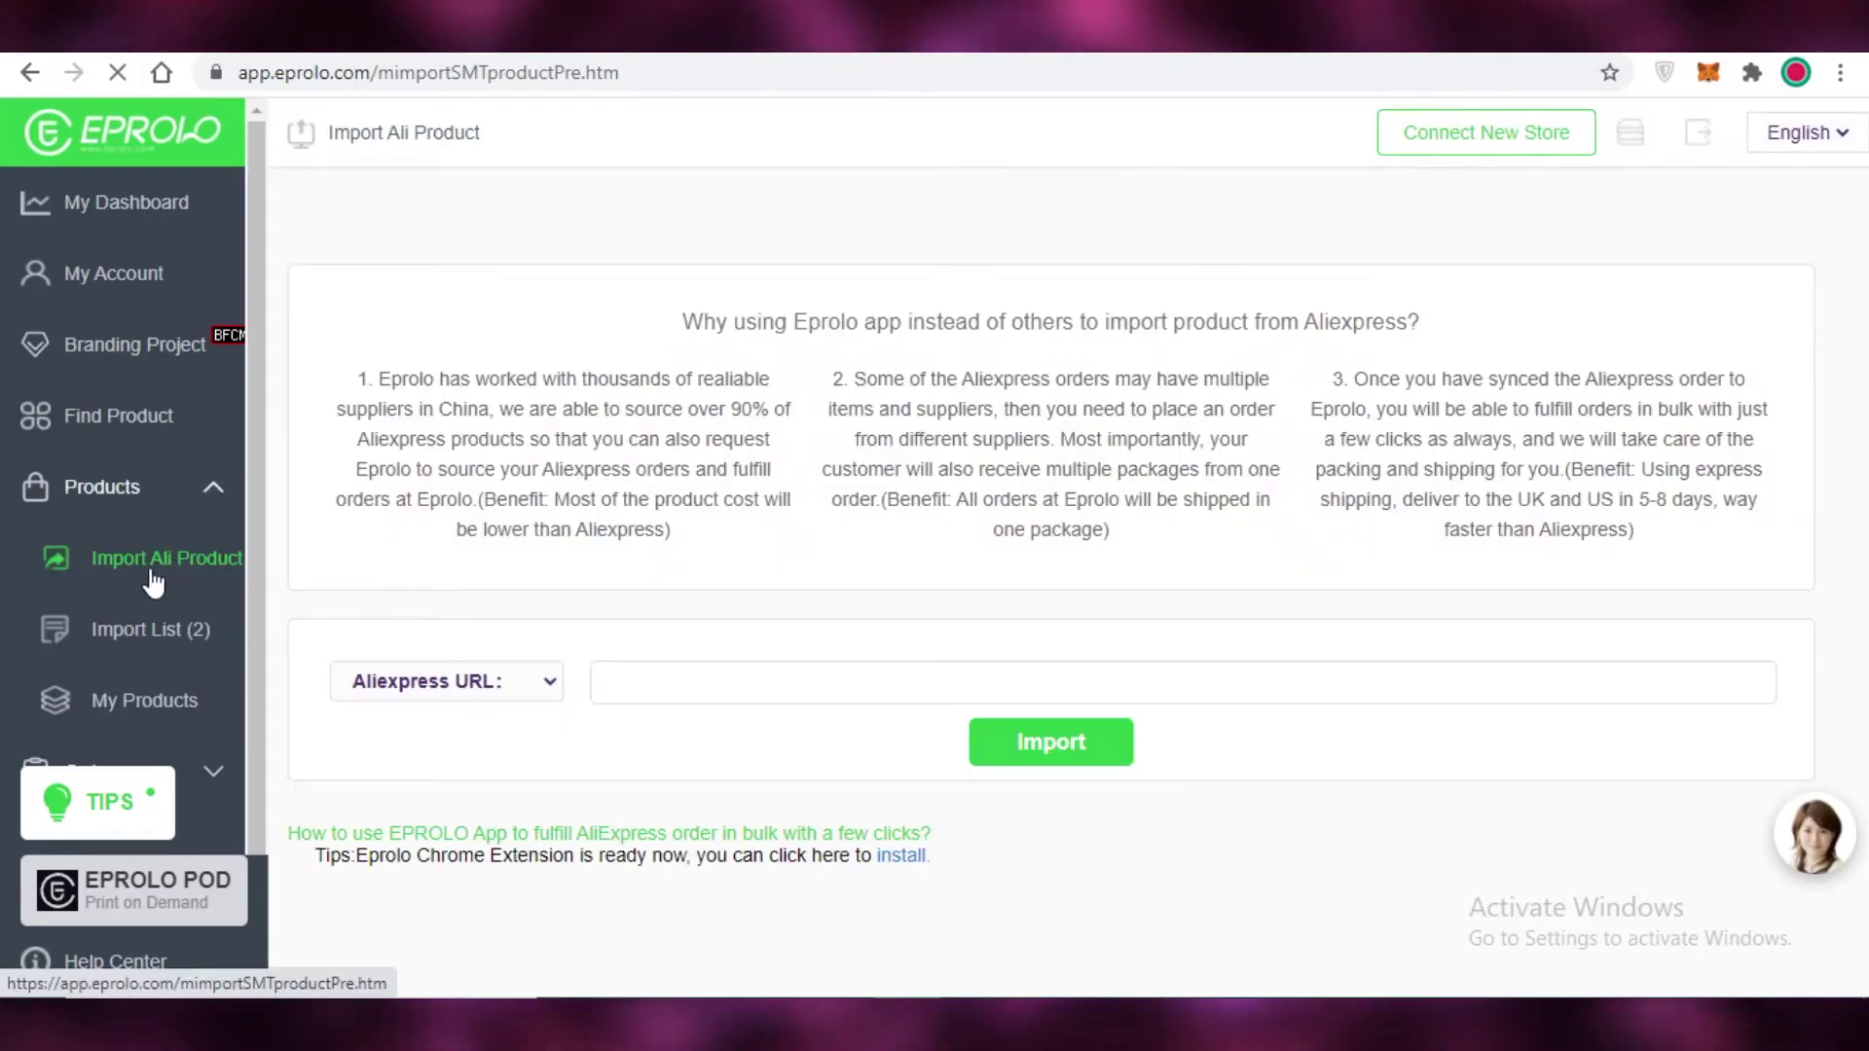
Step: Open a new browser tab and head to AliExpress to find a product URL
scroll(153, 582, down, 1)
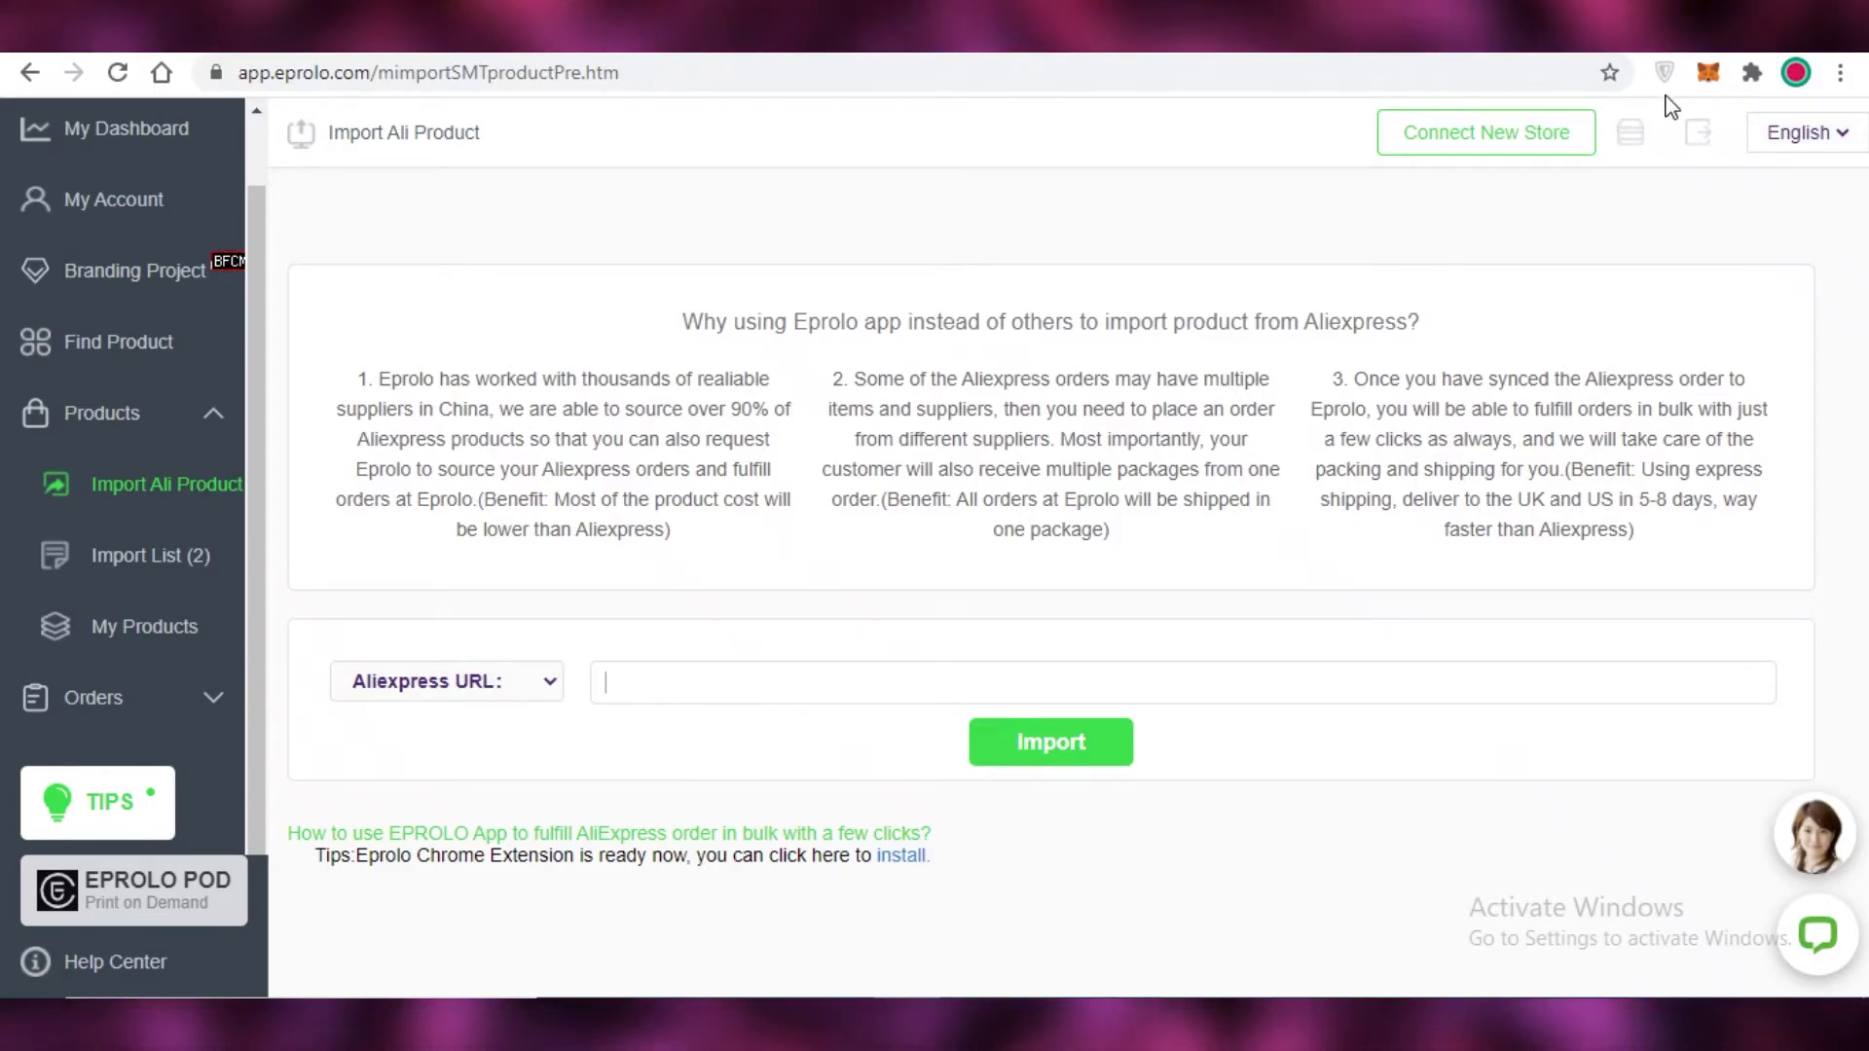
key(ctrl+t)
text(al)
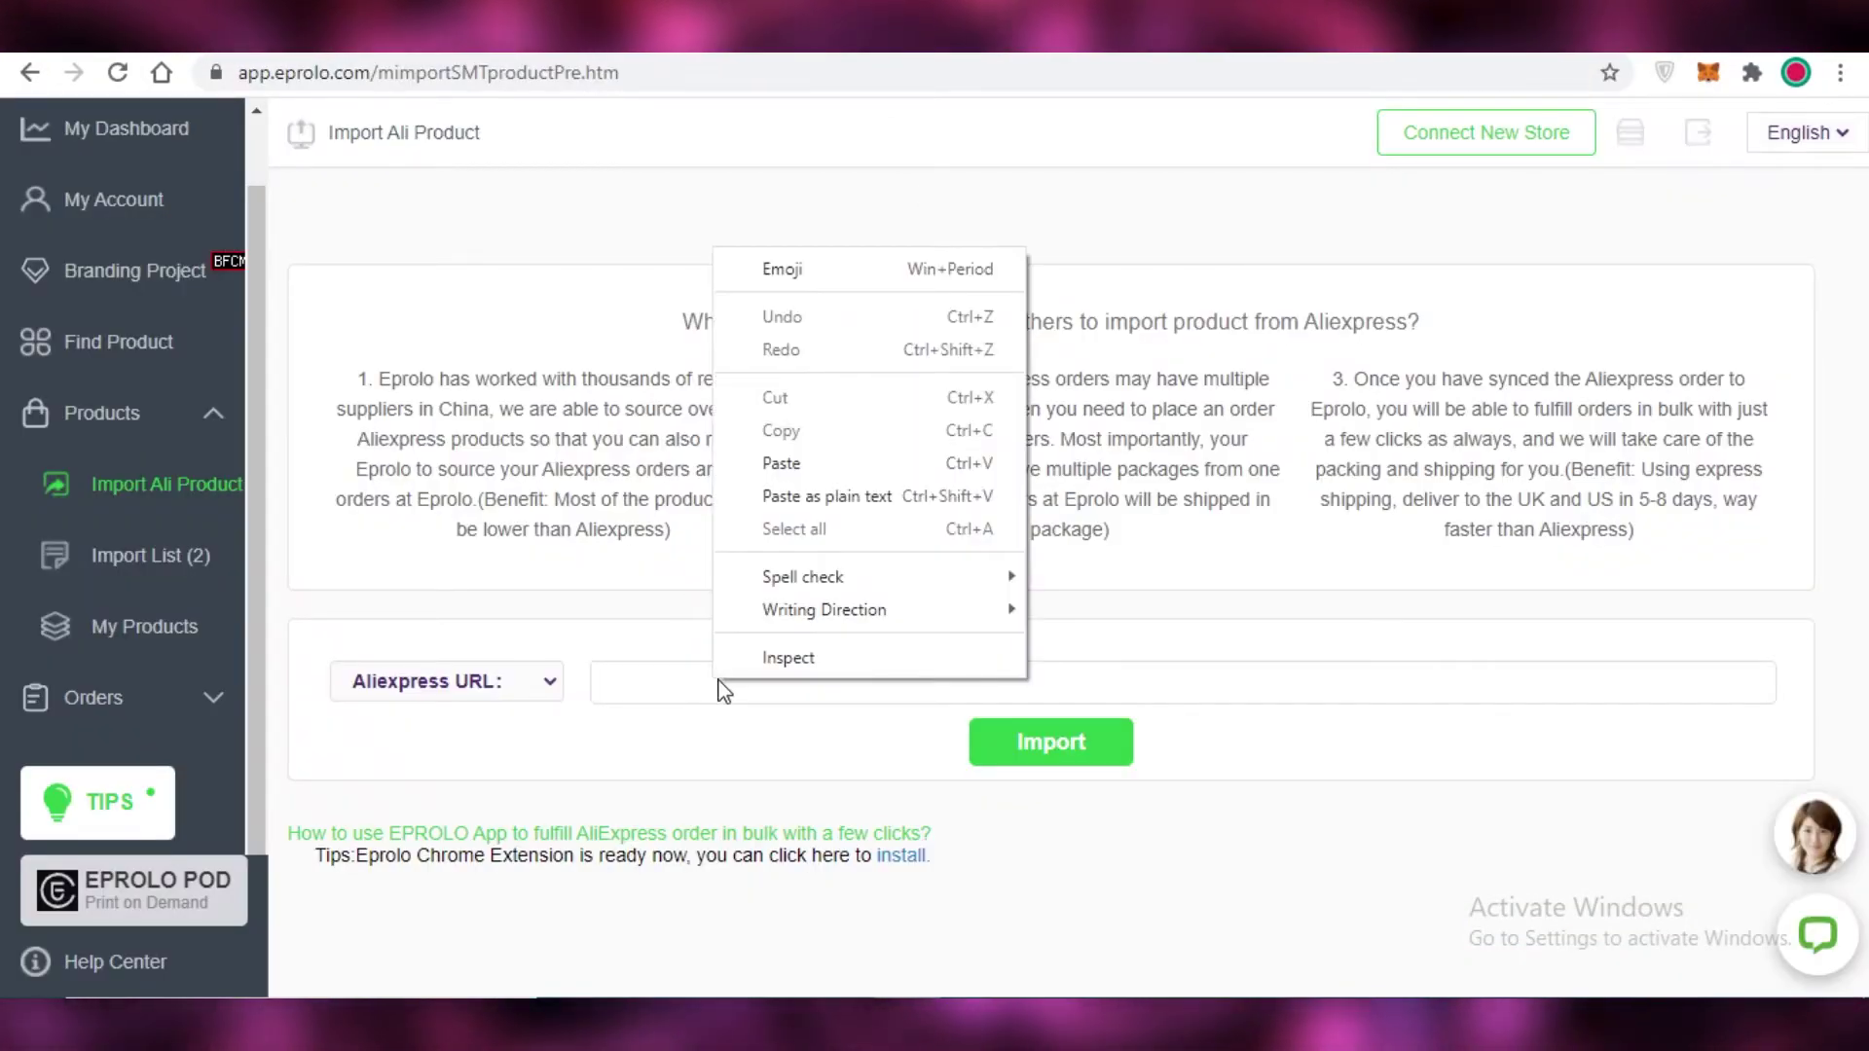
click(778, 347)
click(984, 743)
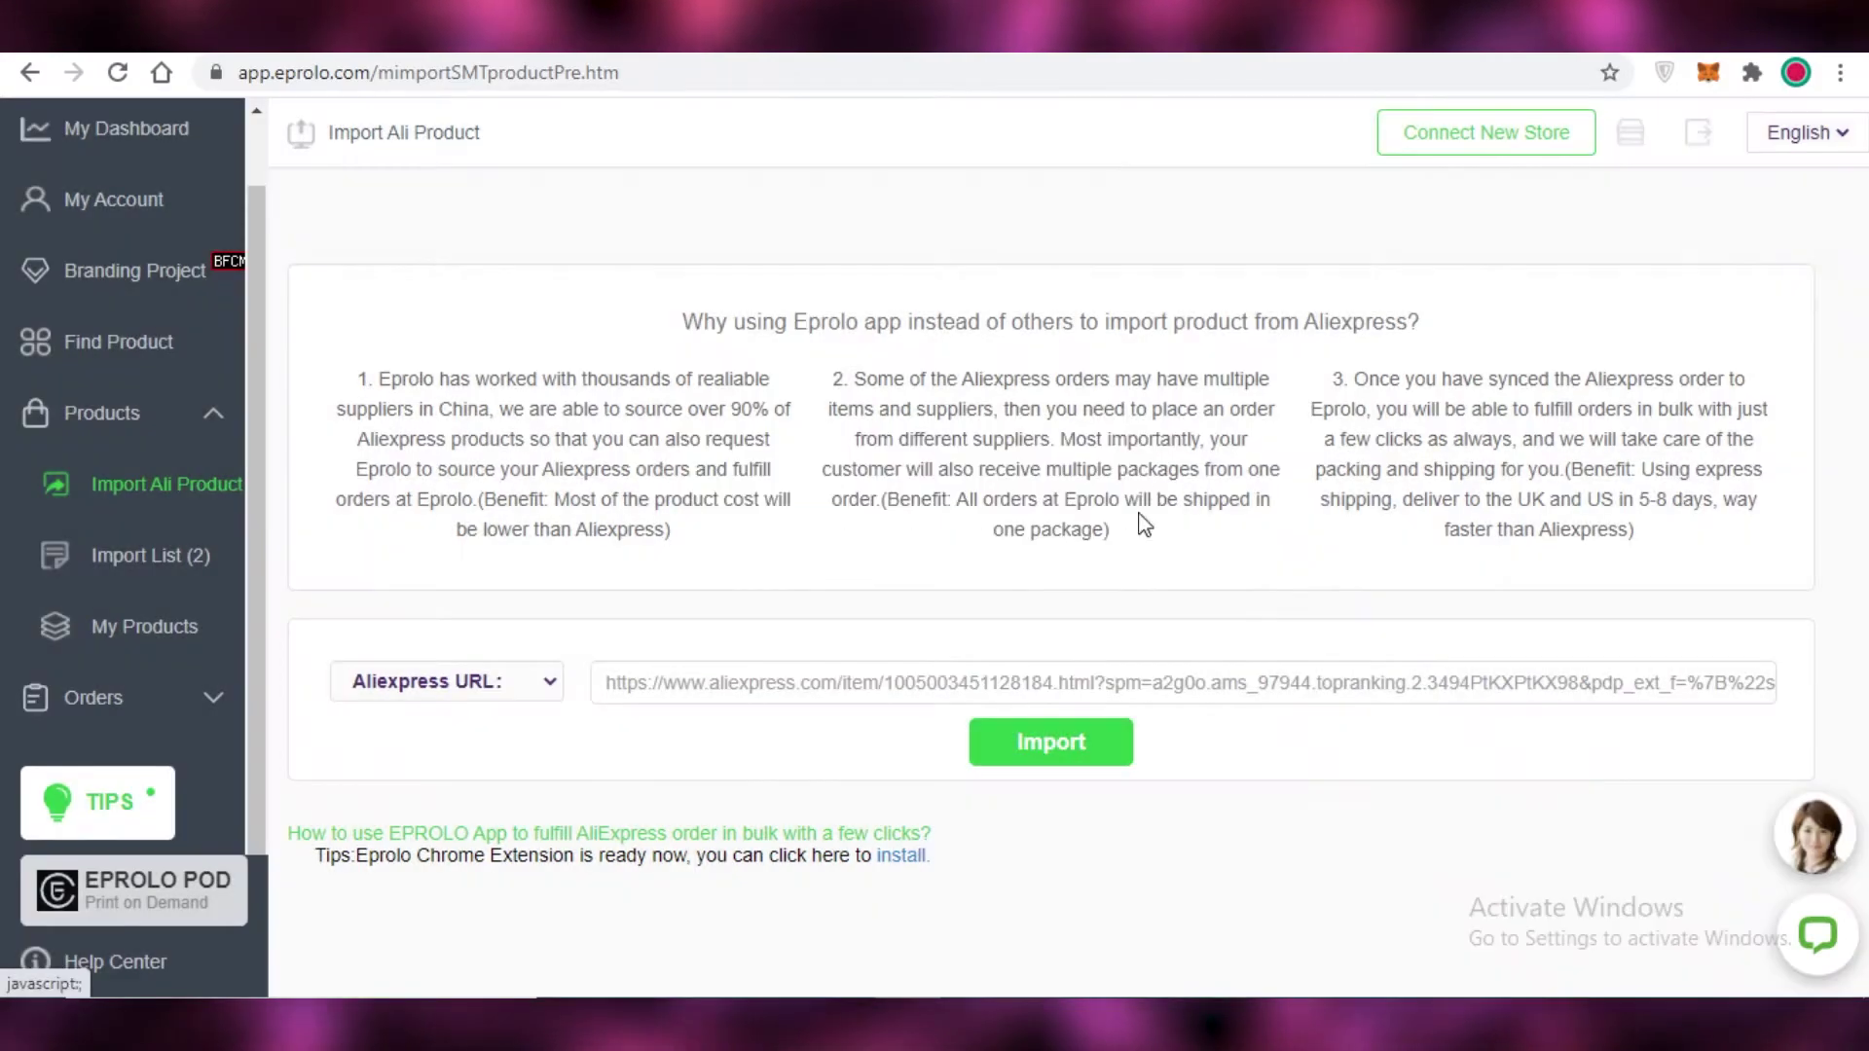
click(506, 686)
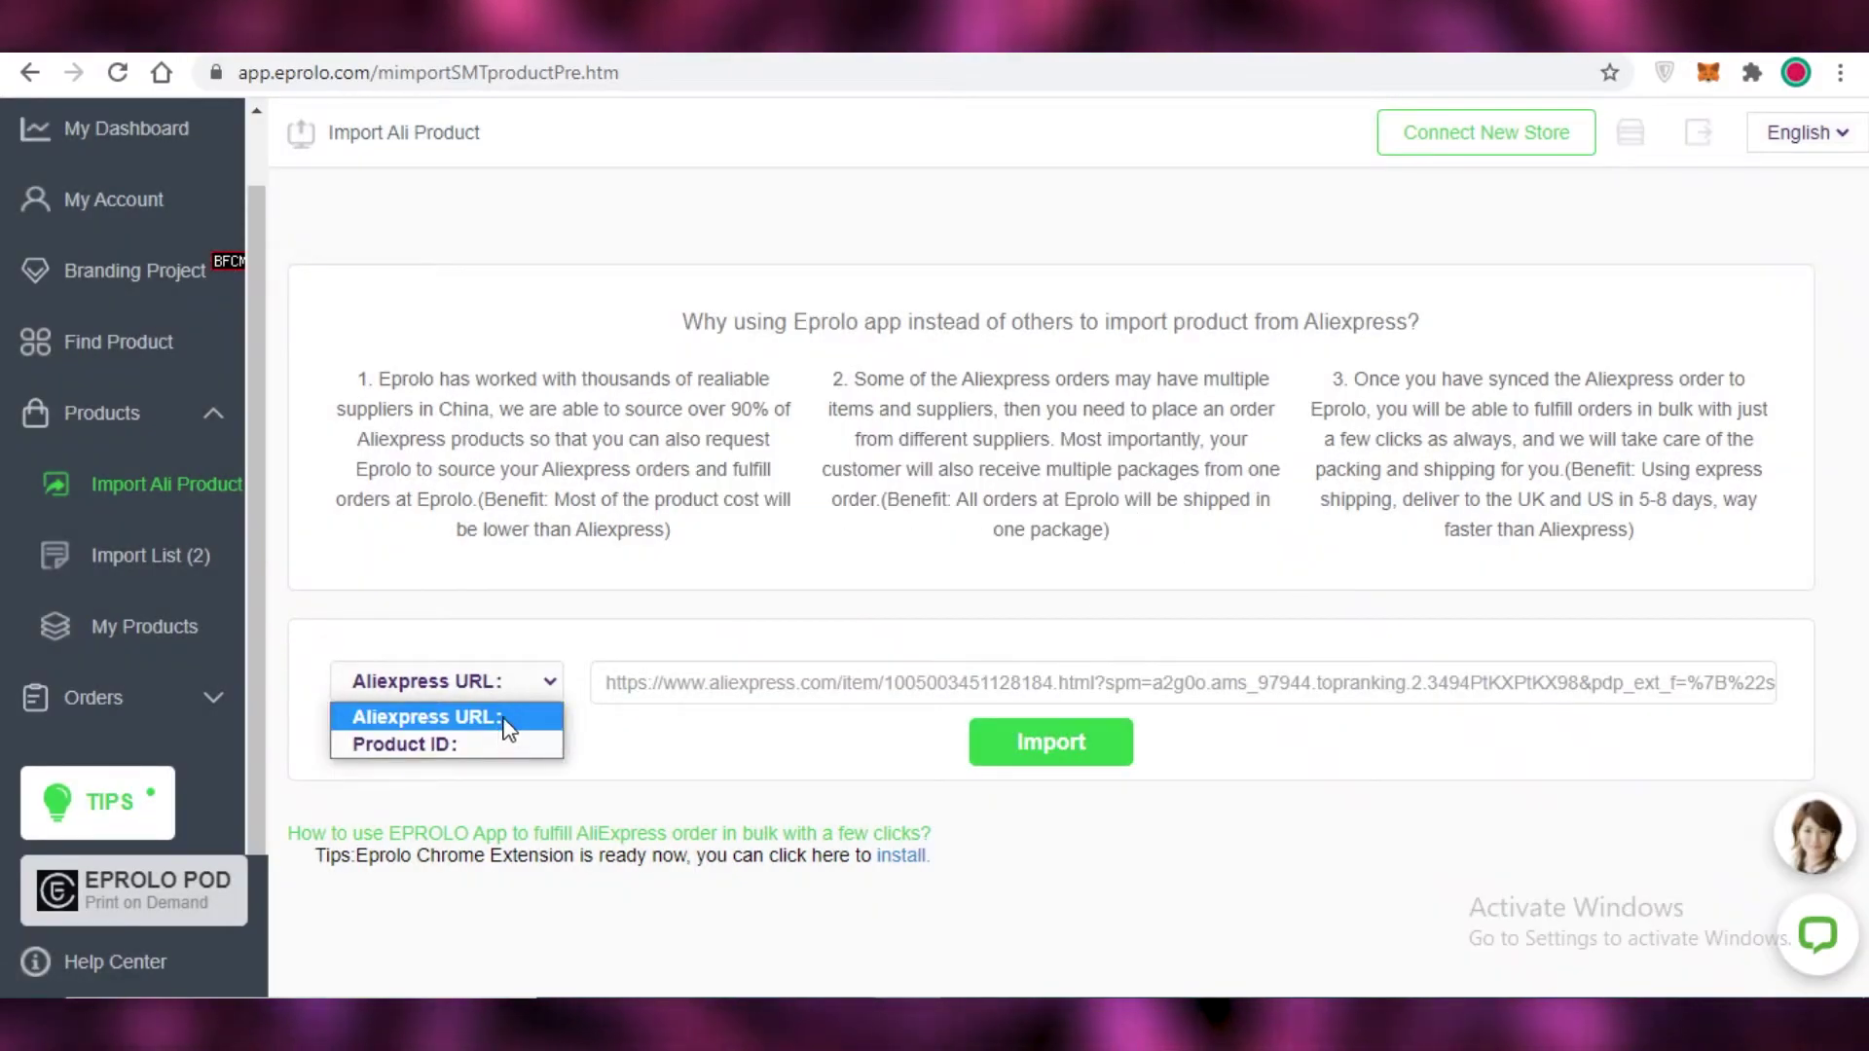
click(978, 850)
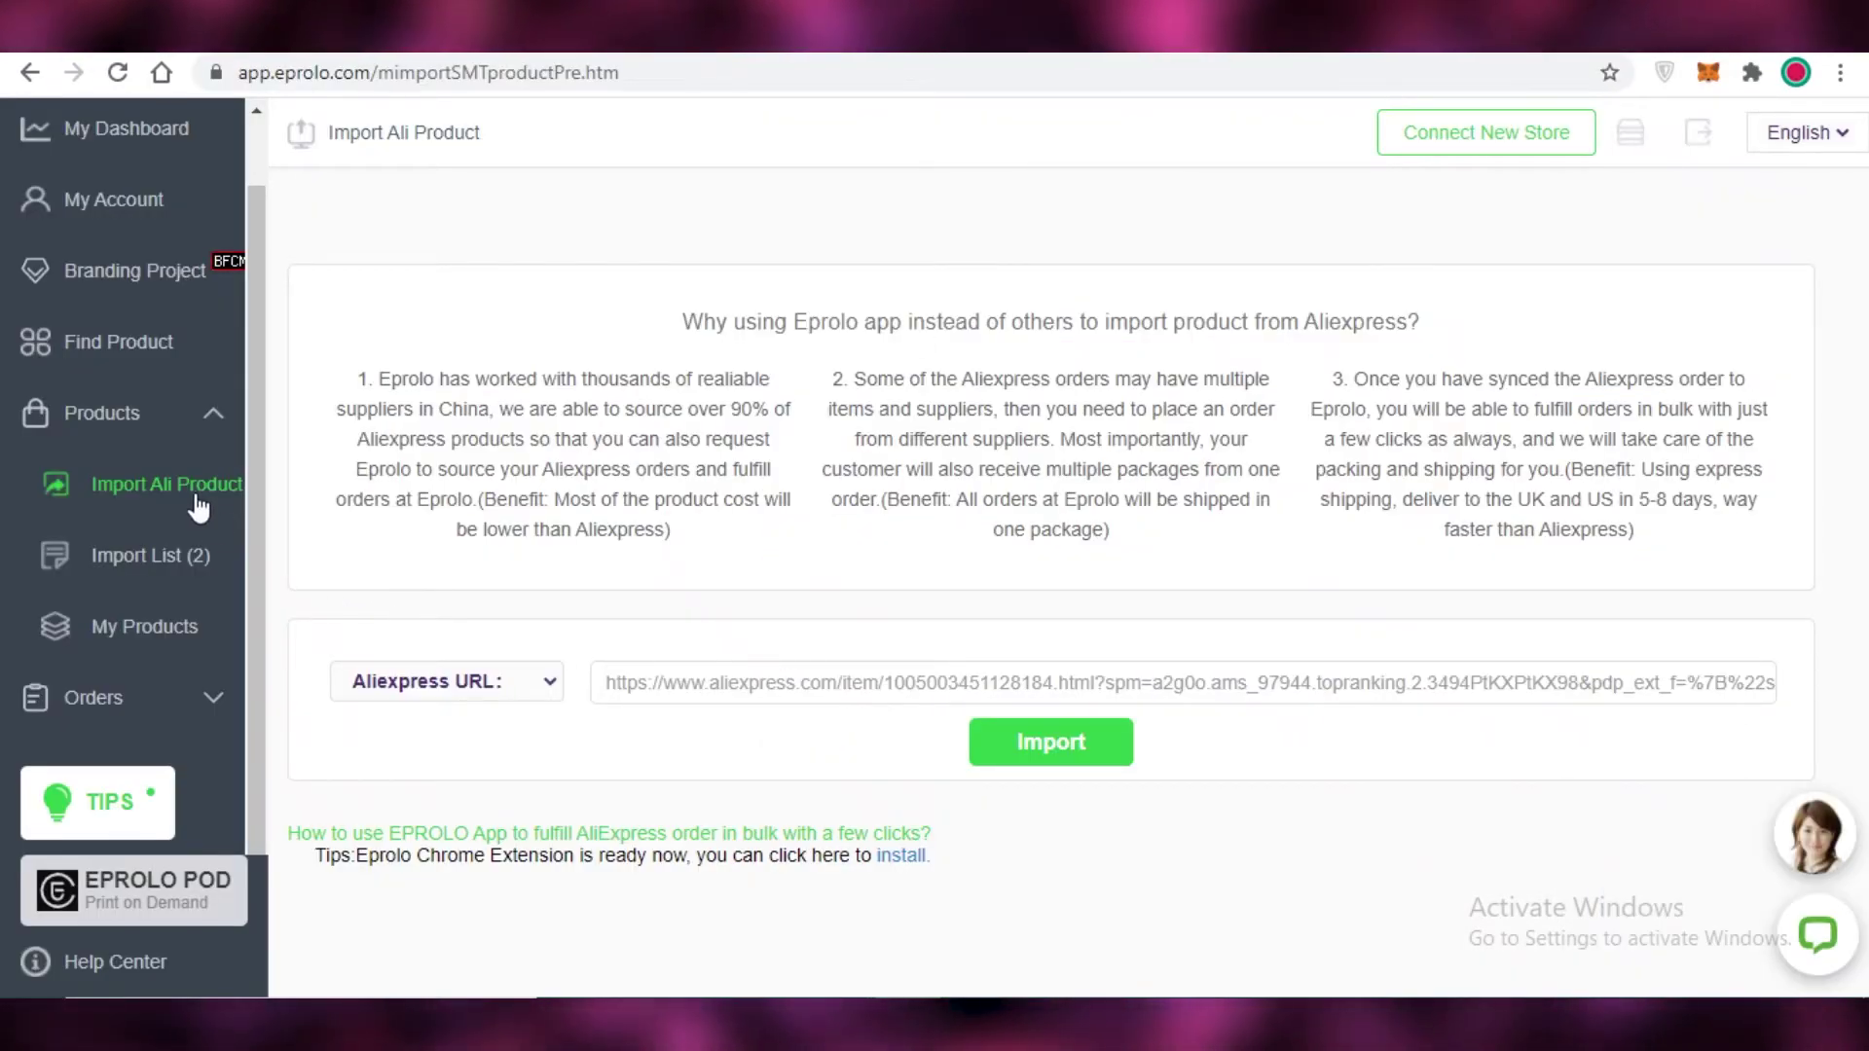
Step: Open Branding Project and browse the Junior and Senior Membership plans, benefits and contact sections
click(160, 394)
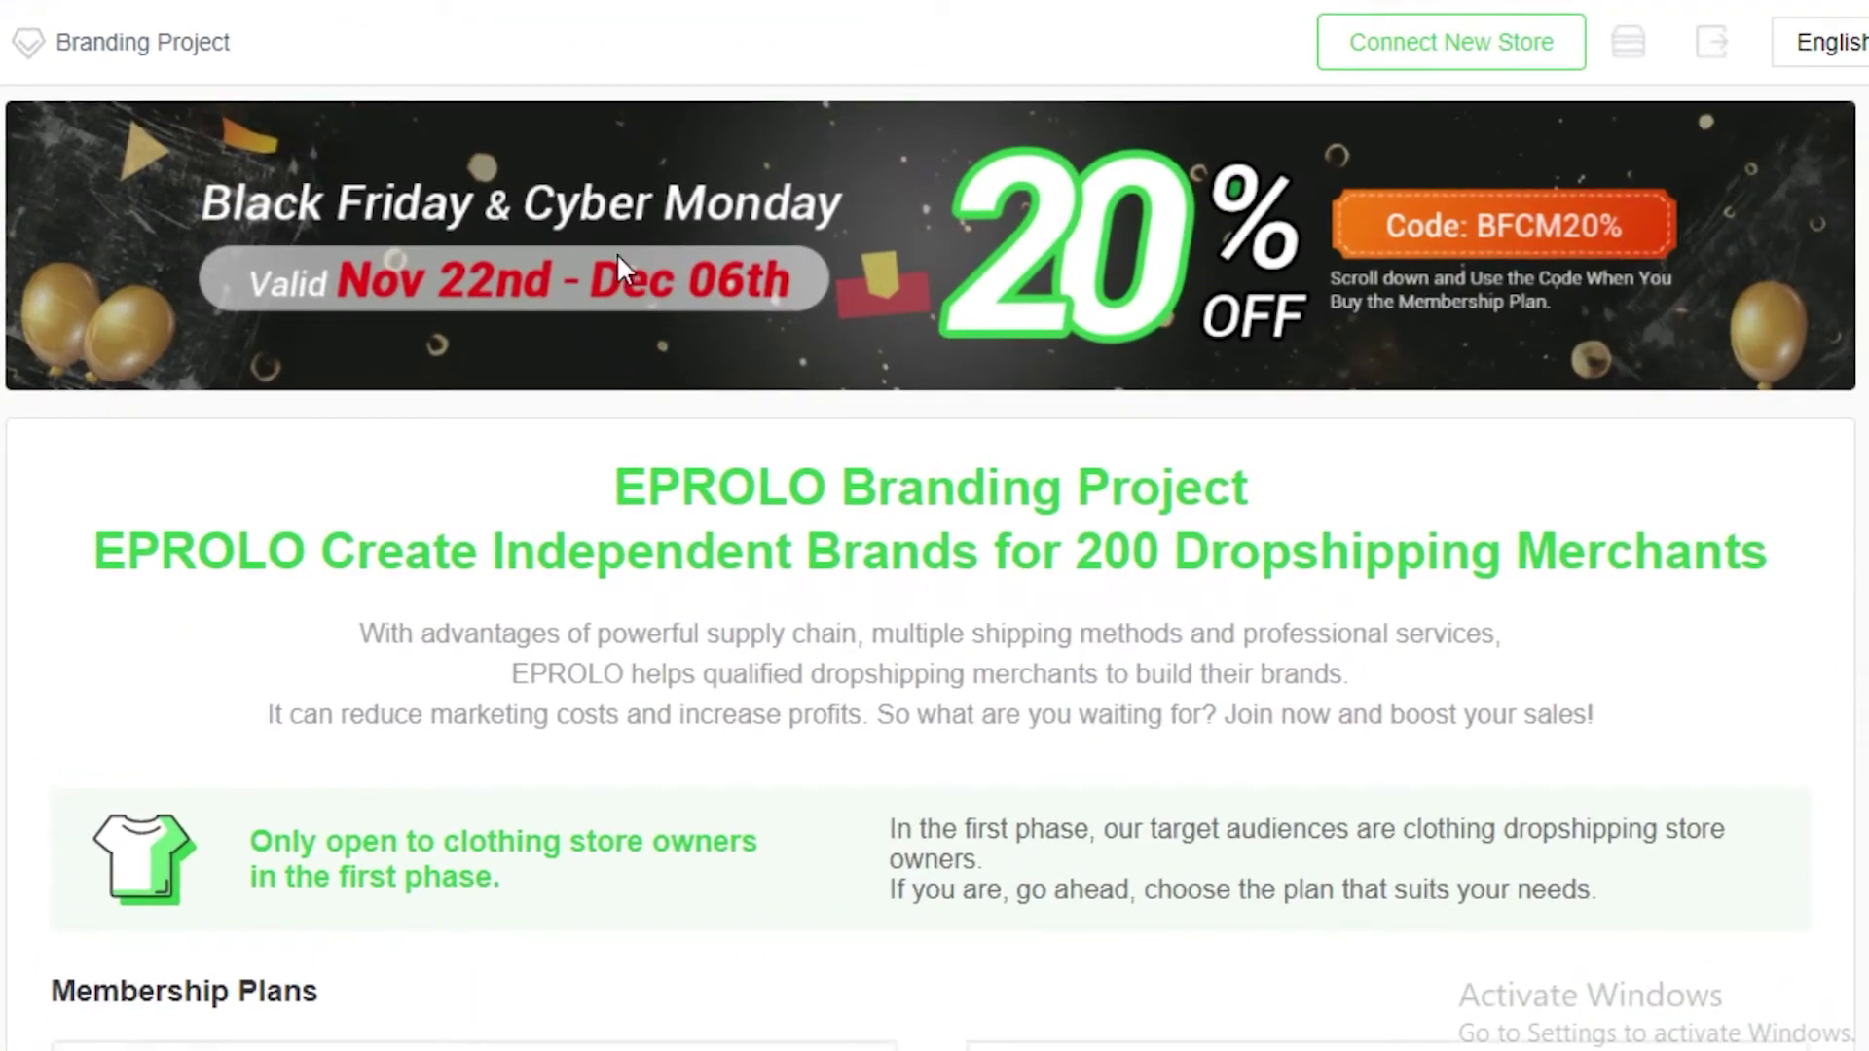
scroll(681, 380, down, 4)
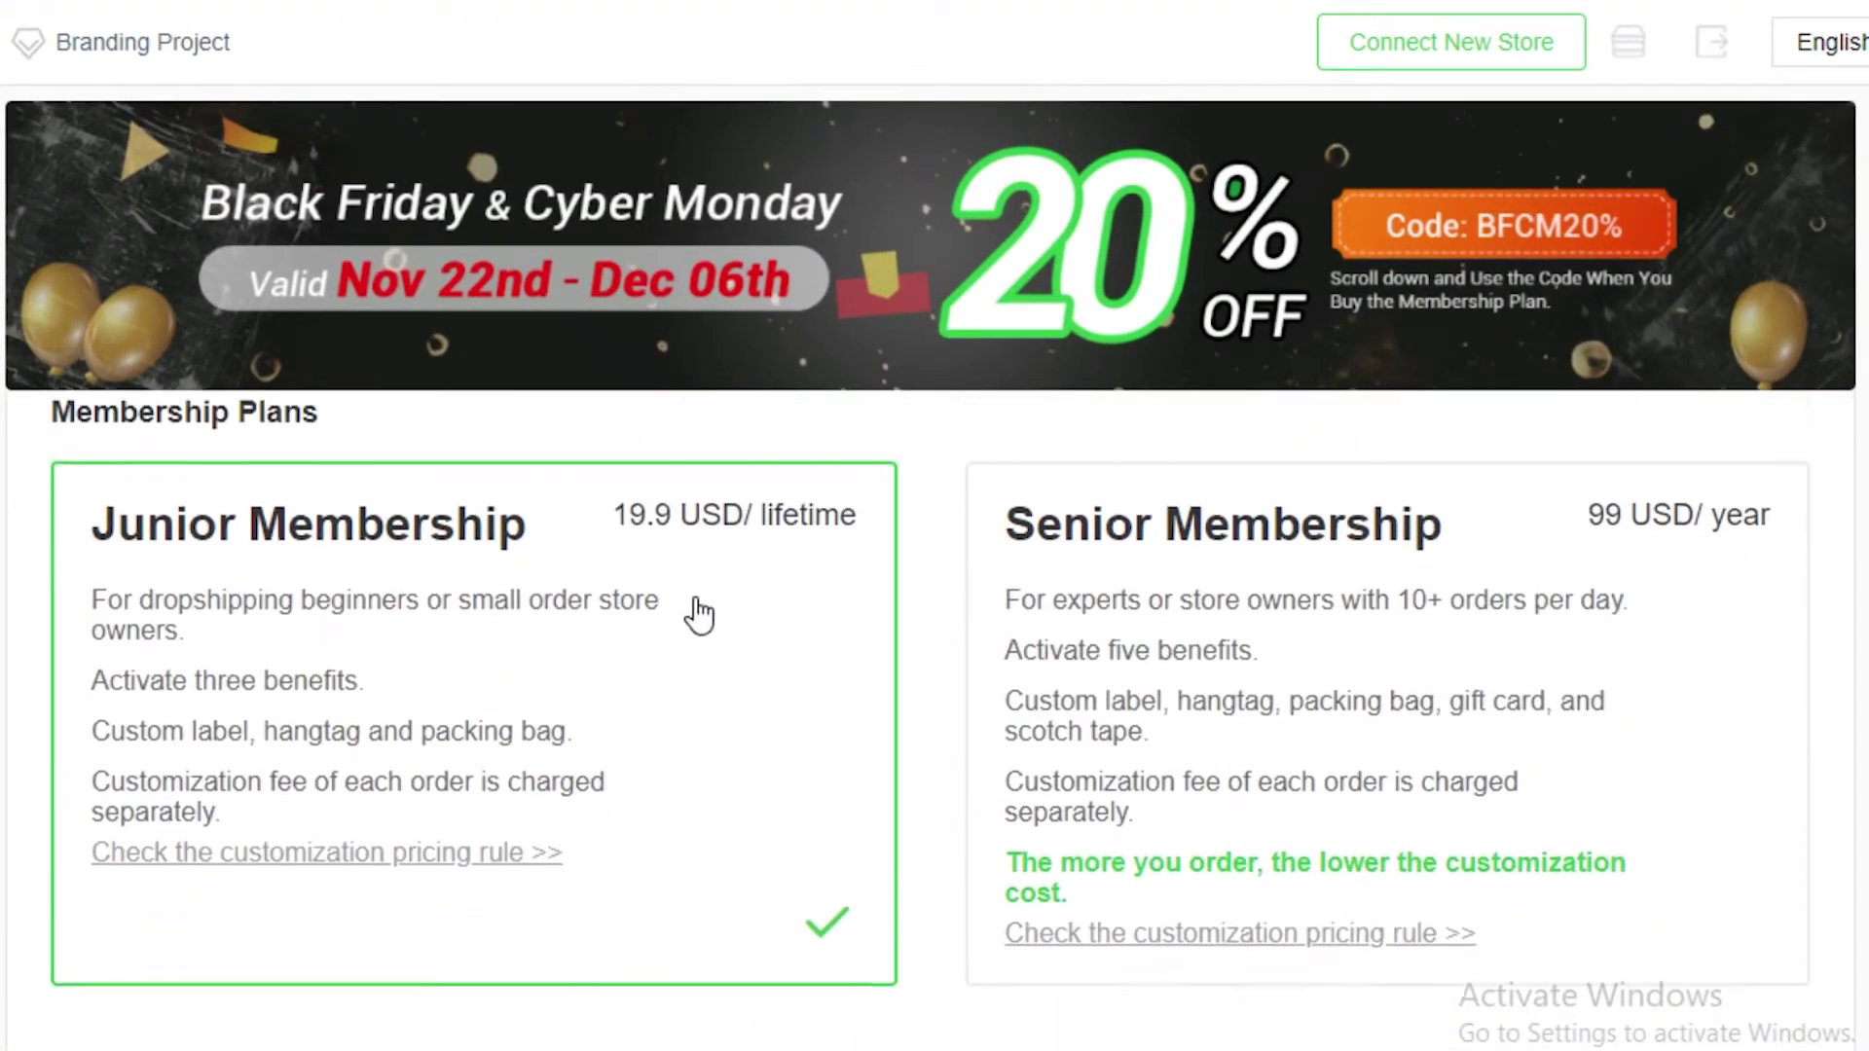
scroll(820, 761, down, 2)
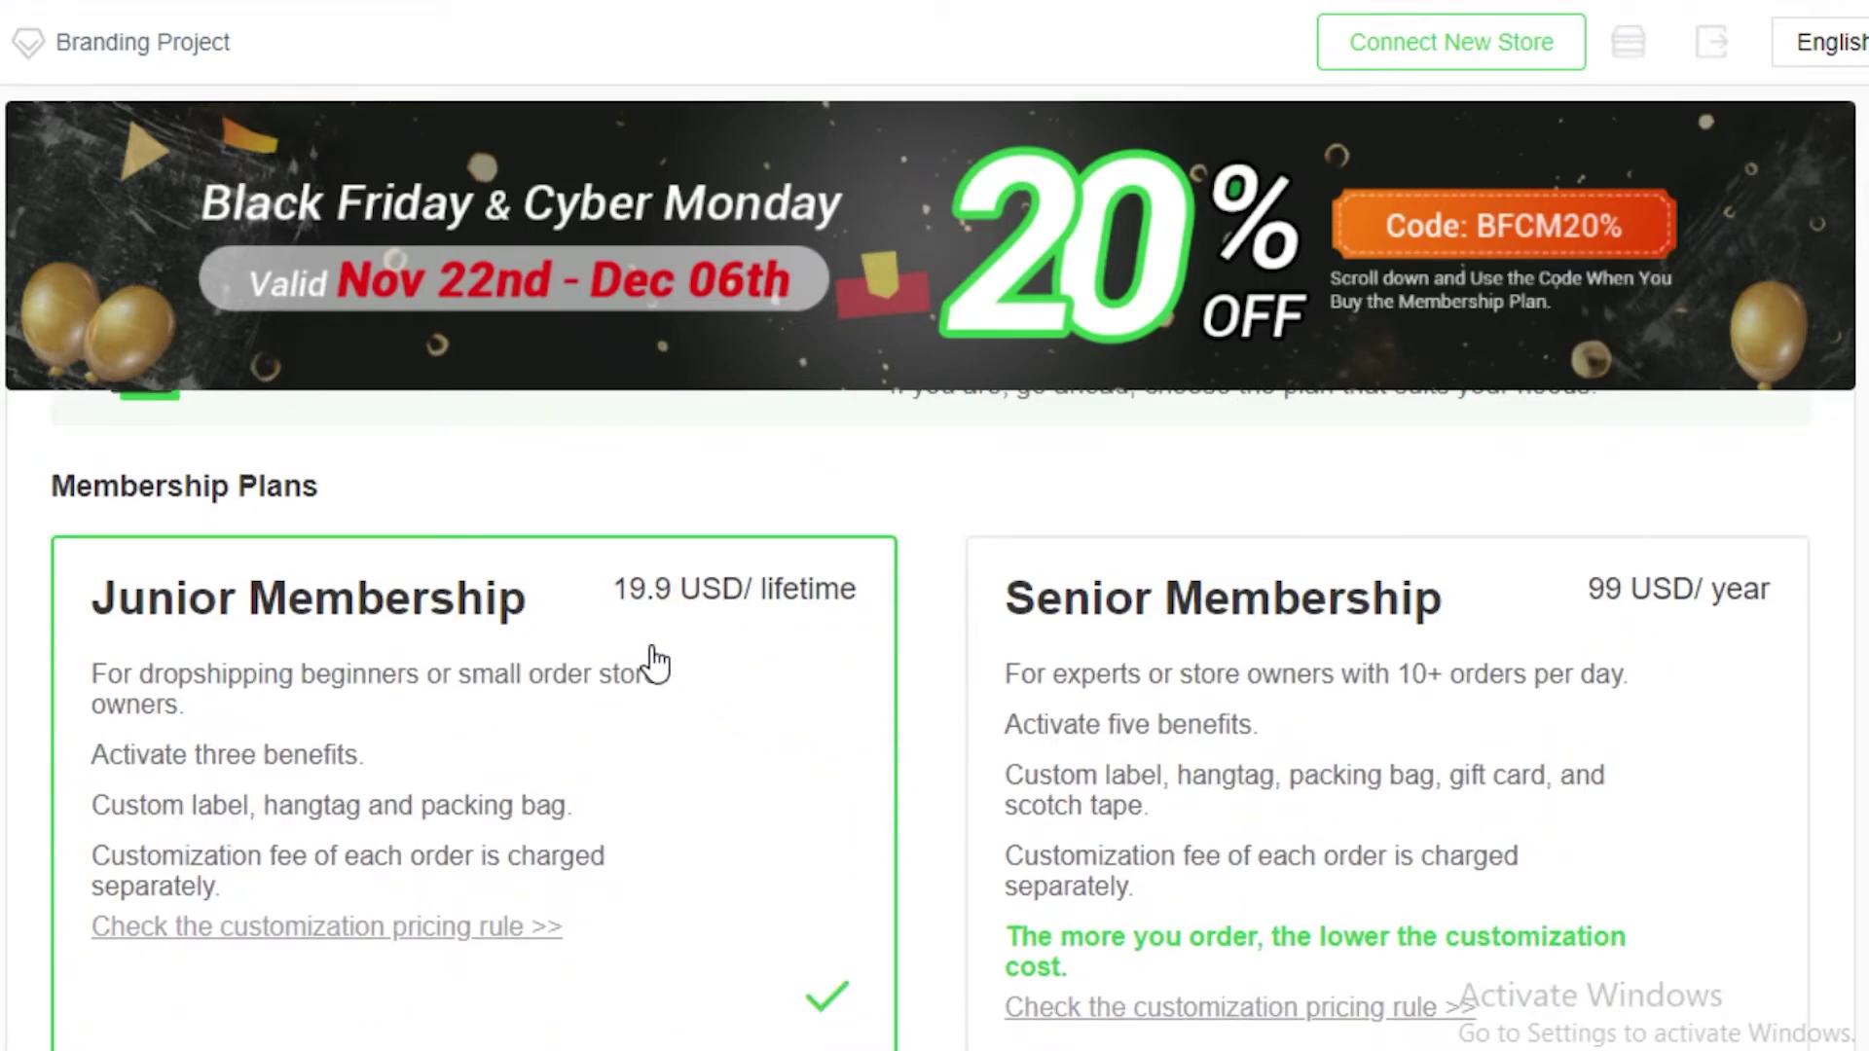
scroll(1289, 717, down, 8)
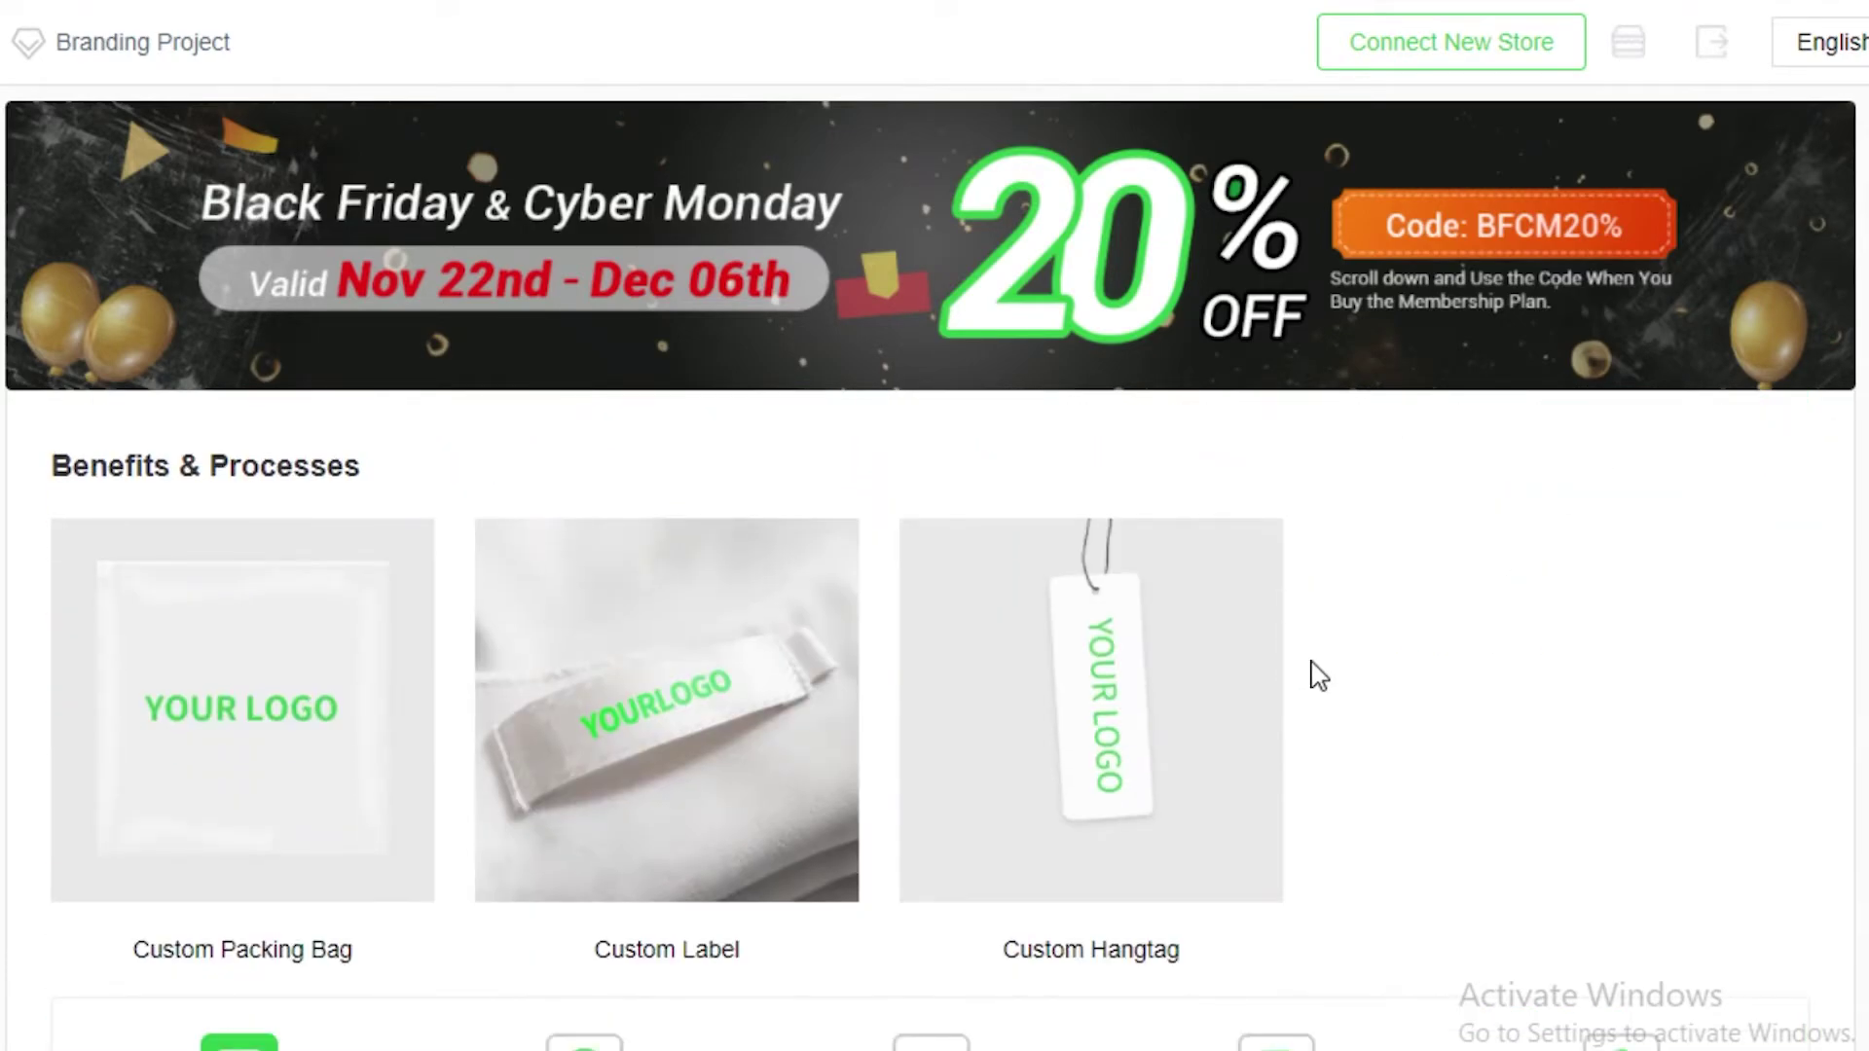
scroll(348, 837, up, 4)
scroll(347, 837, down, 7)
scroll(330, 580, up, 4)
scroll(292, 638, down, 5)
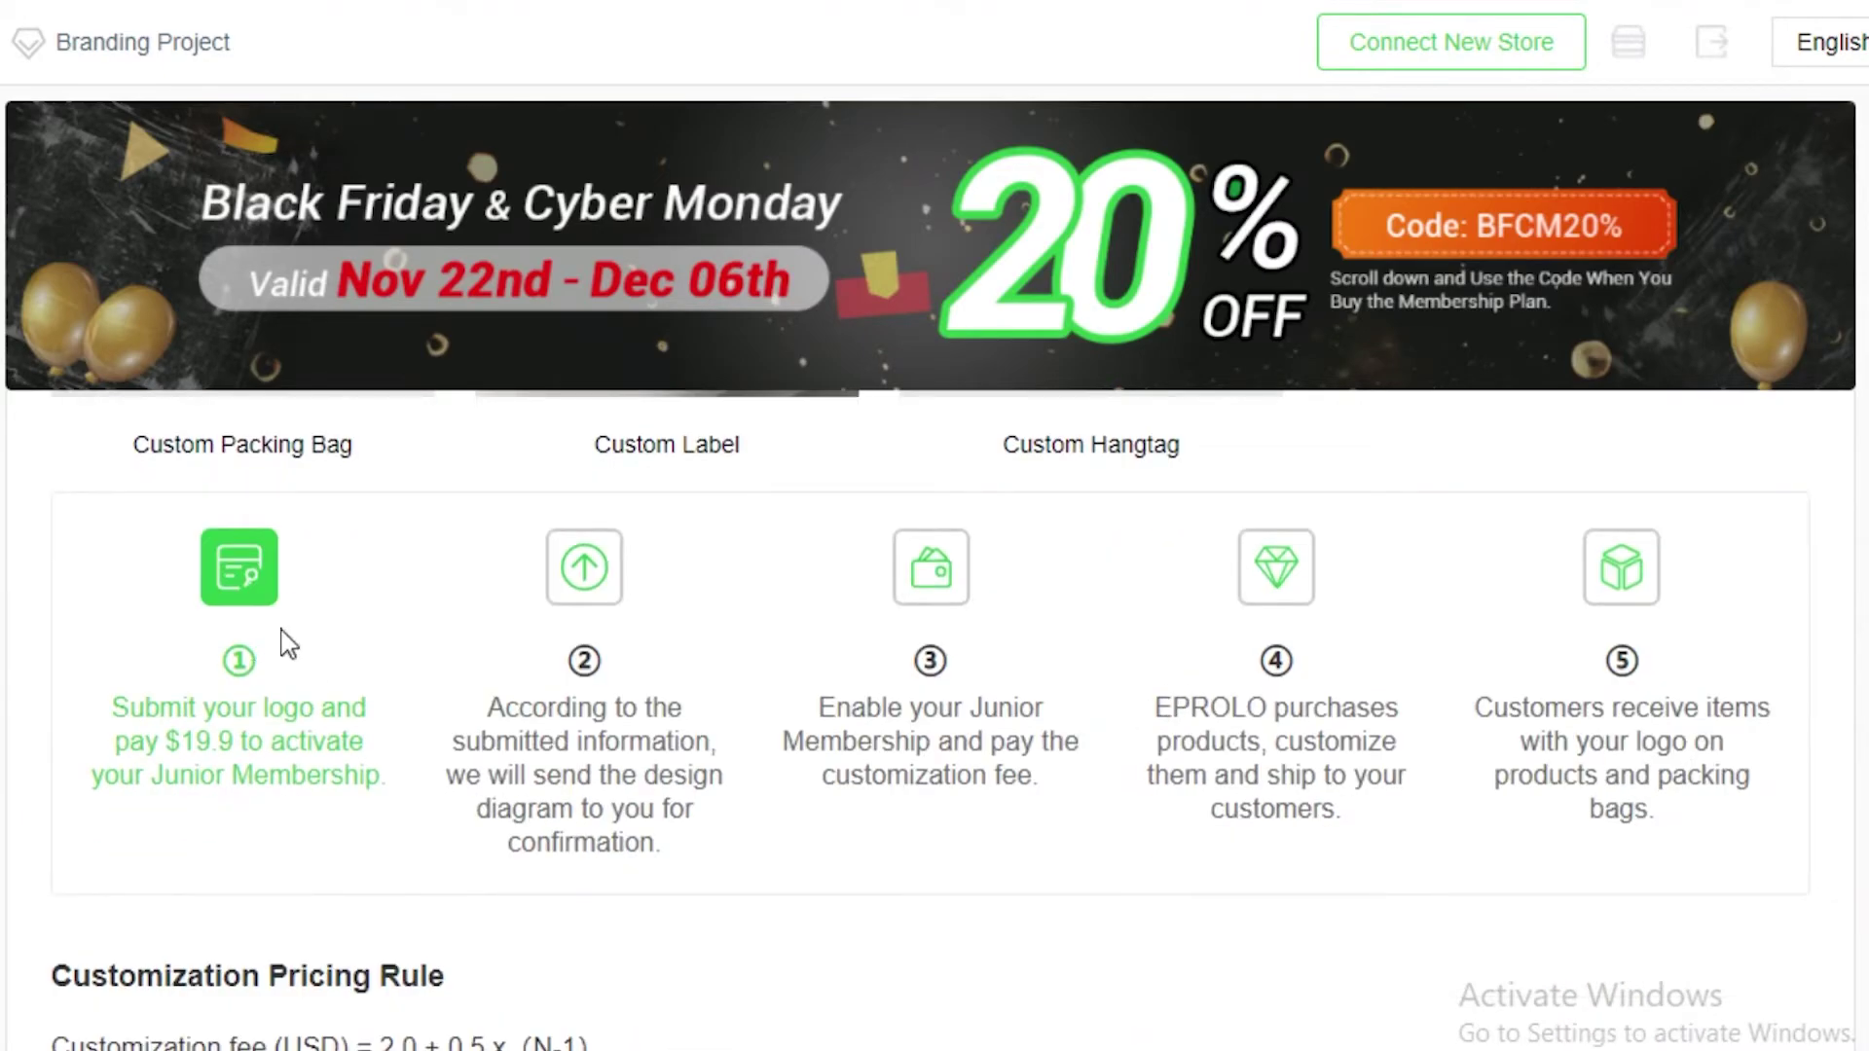
scroll(934, 668, down, 3)
scroll(1196, 453, down, 8)
scroll(1195, 453, down, 18)
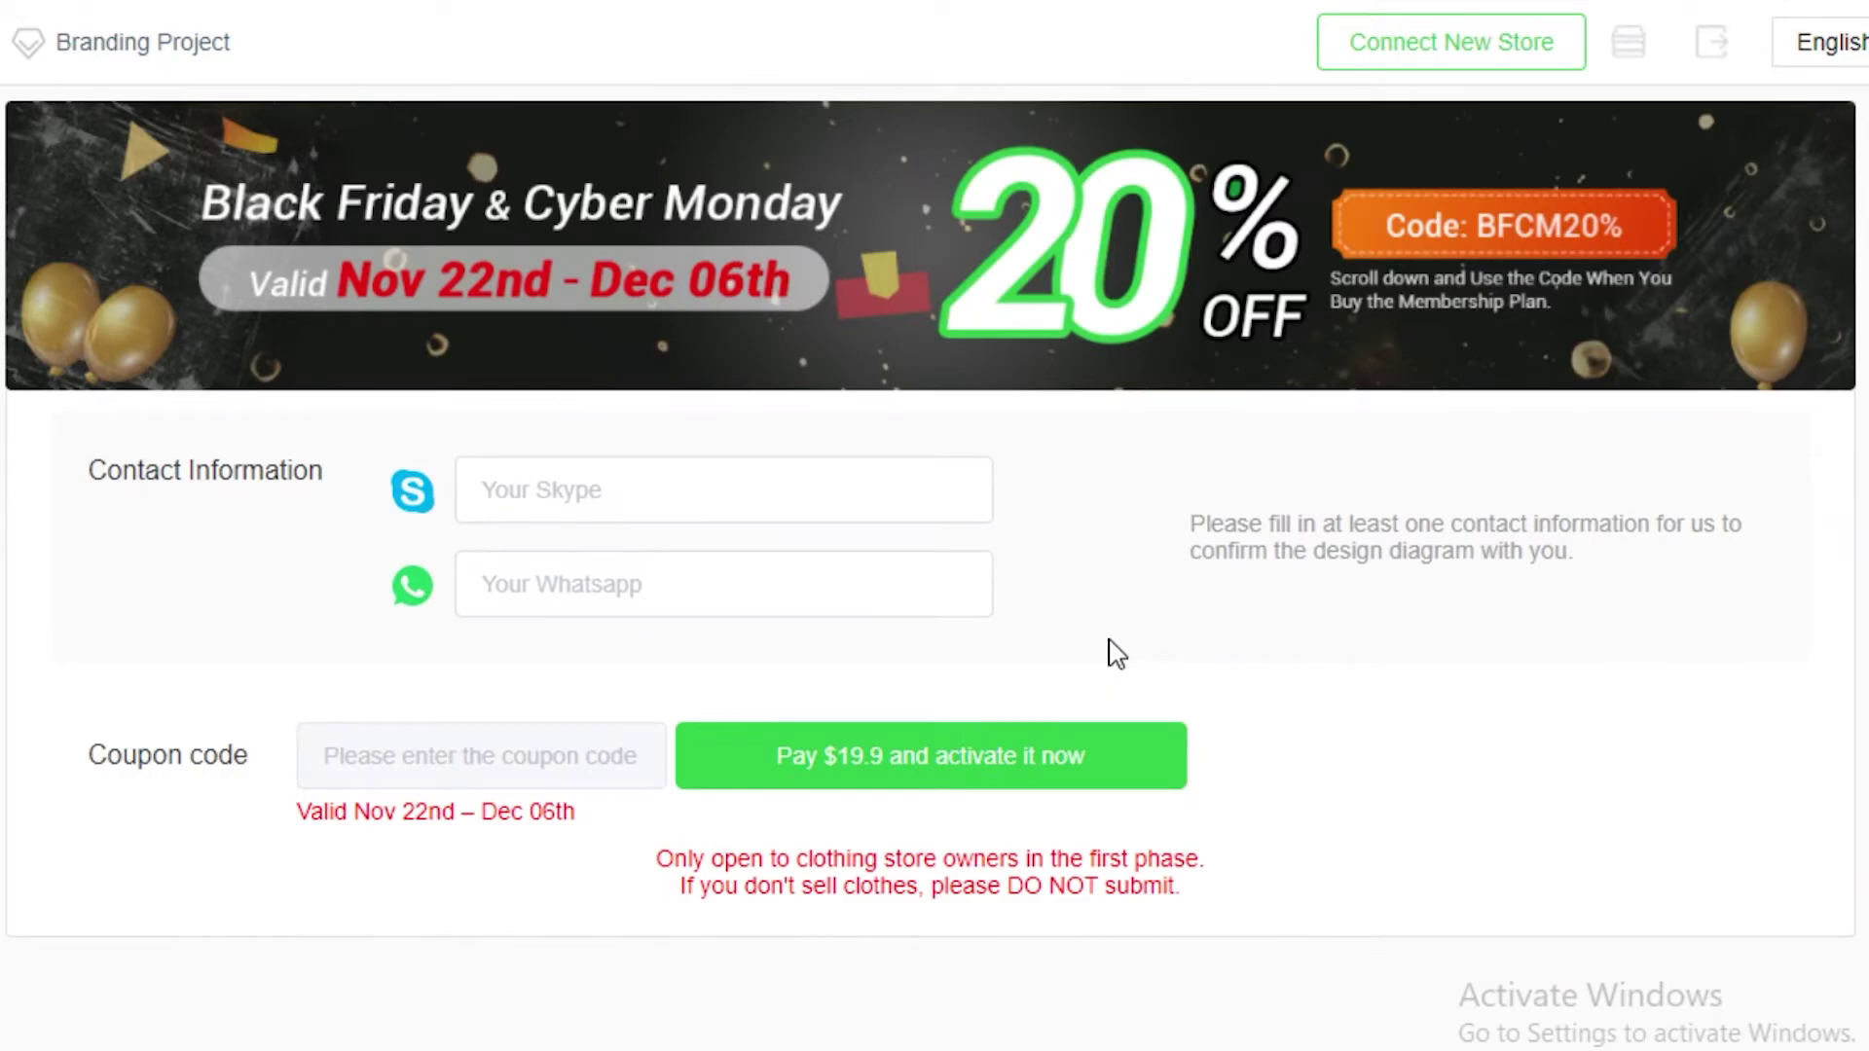
scroll(1116, 672, up, 20)
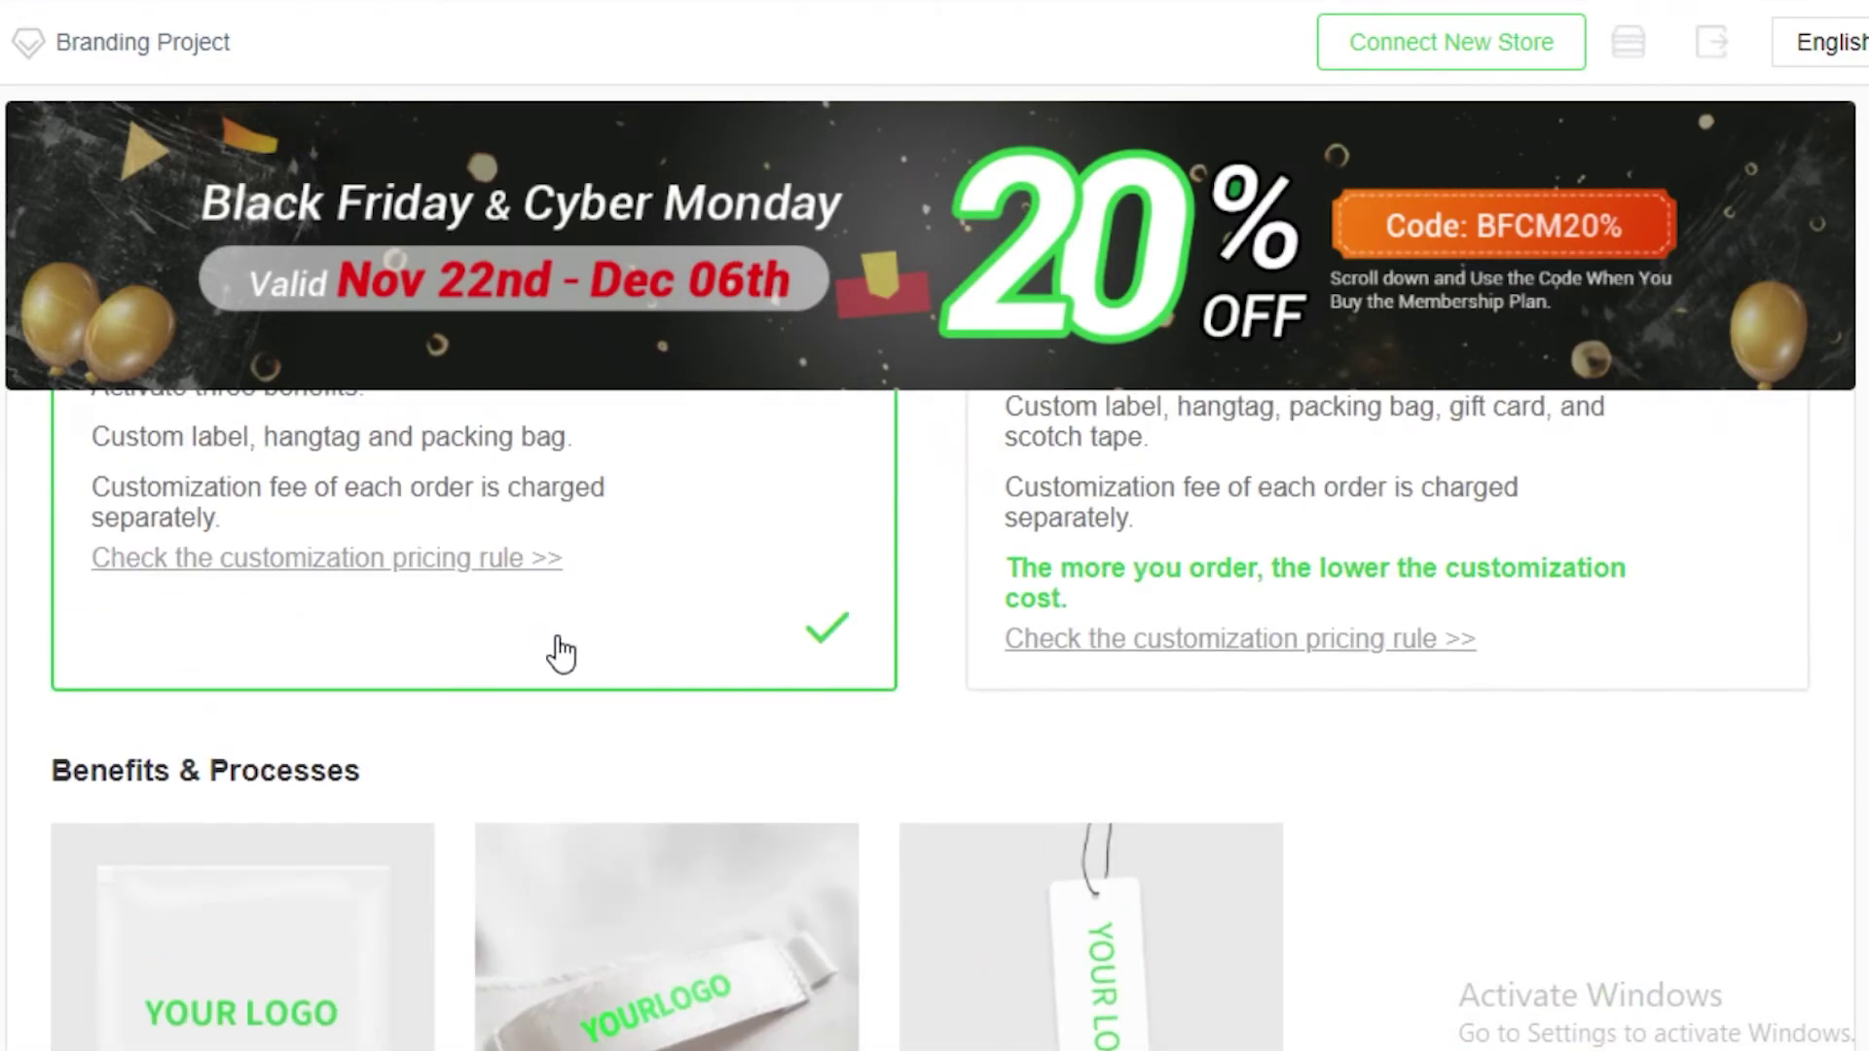
scroll(562, 652, up, 9)
scroll(545, 671, down, 9)
scroll(521, 739, up, 2)
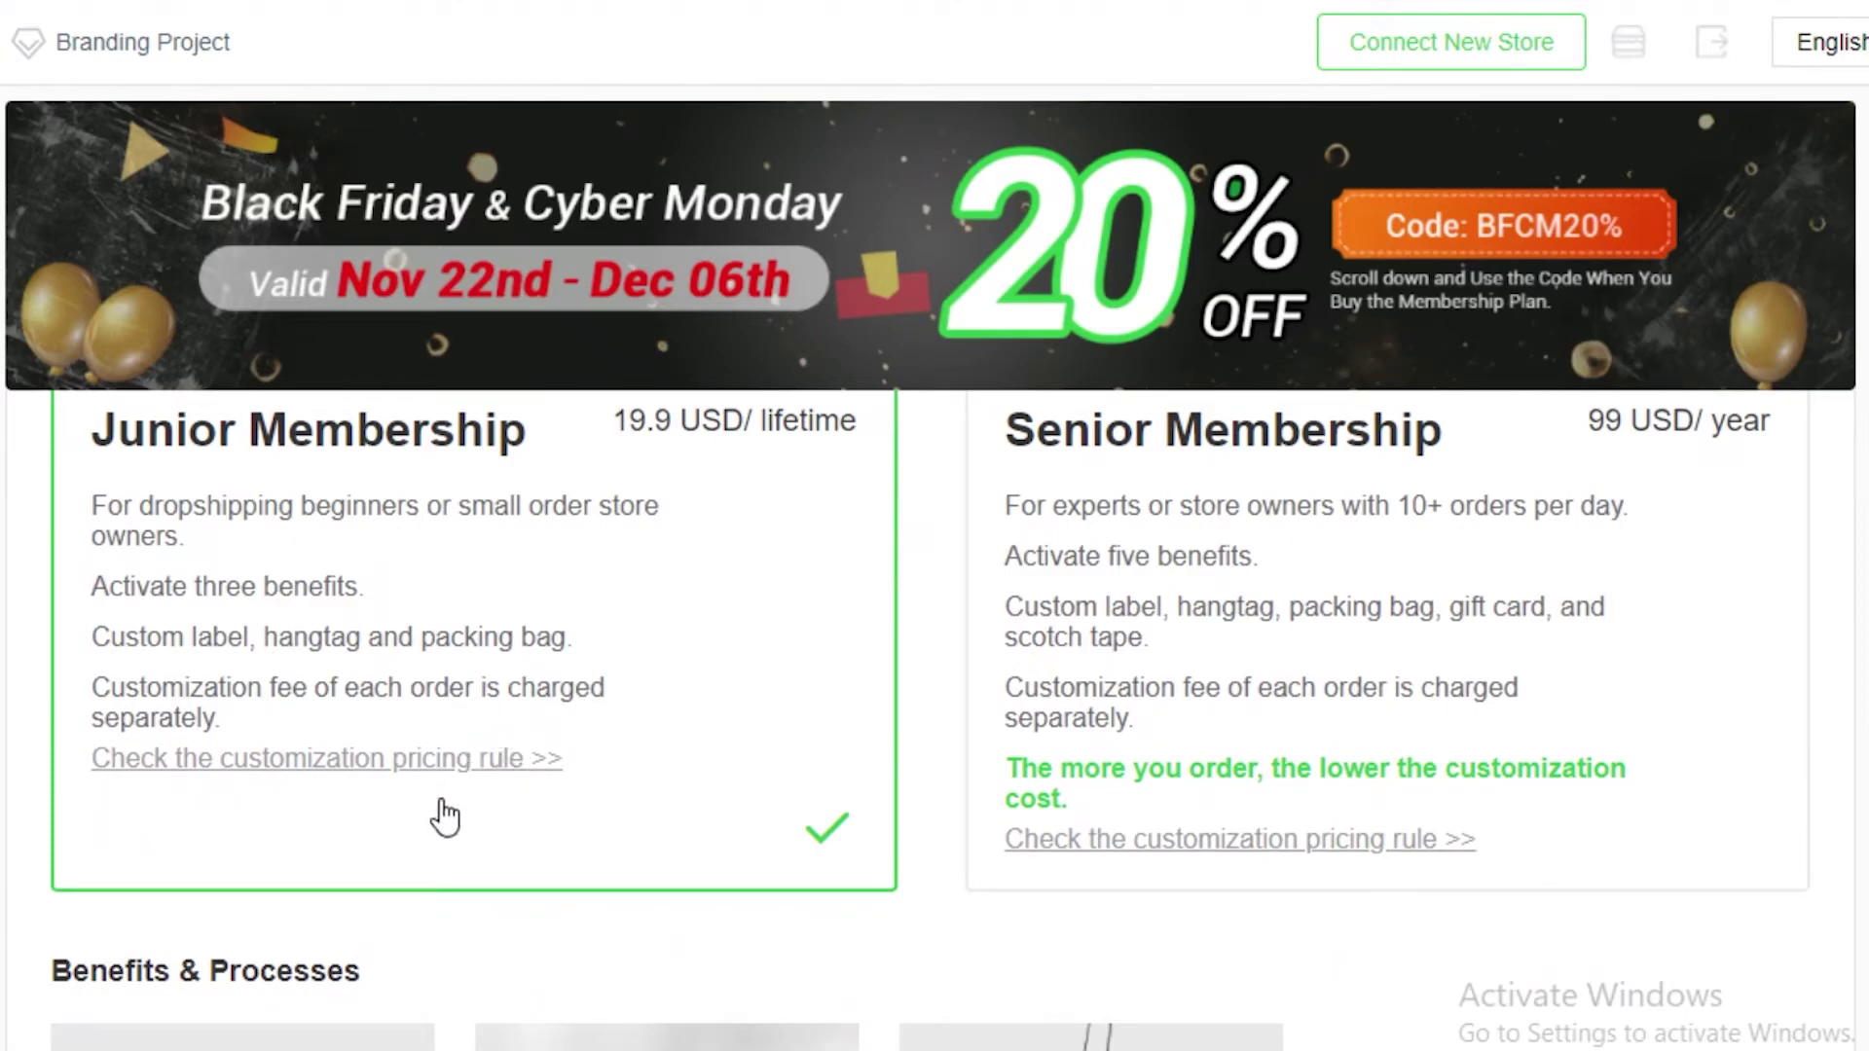
scroll(430, 926, down, 4)
scroll(476, 992, up, 7)
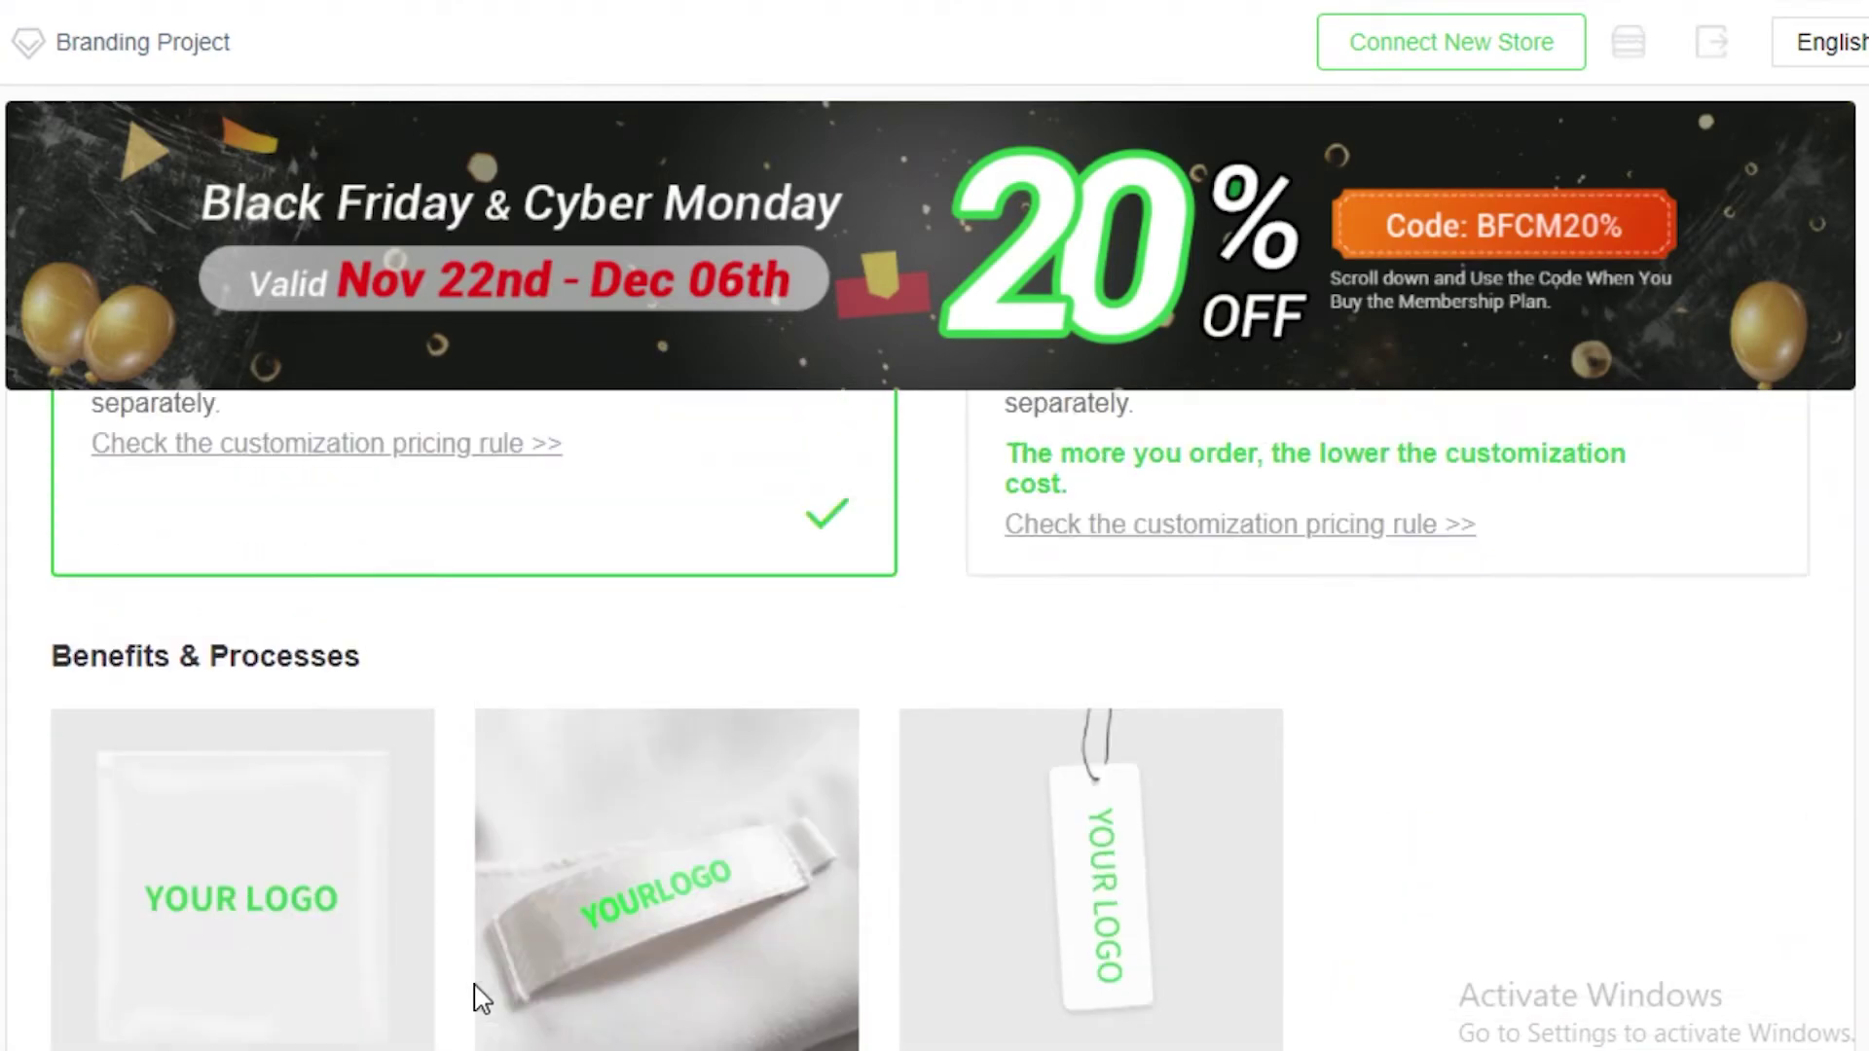
scroll(1469, 684, down, 4)
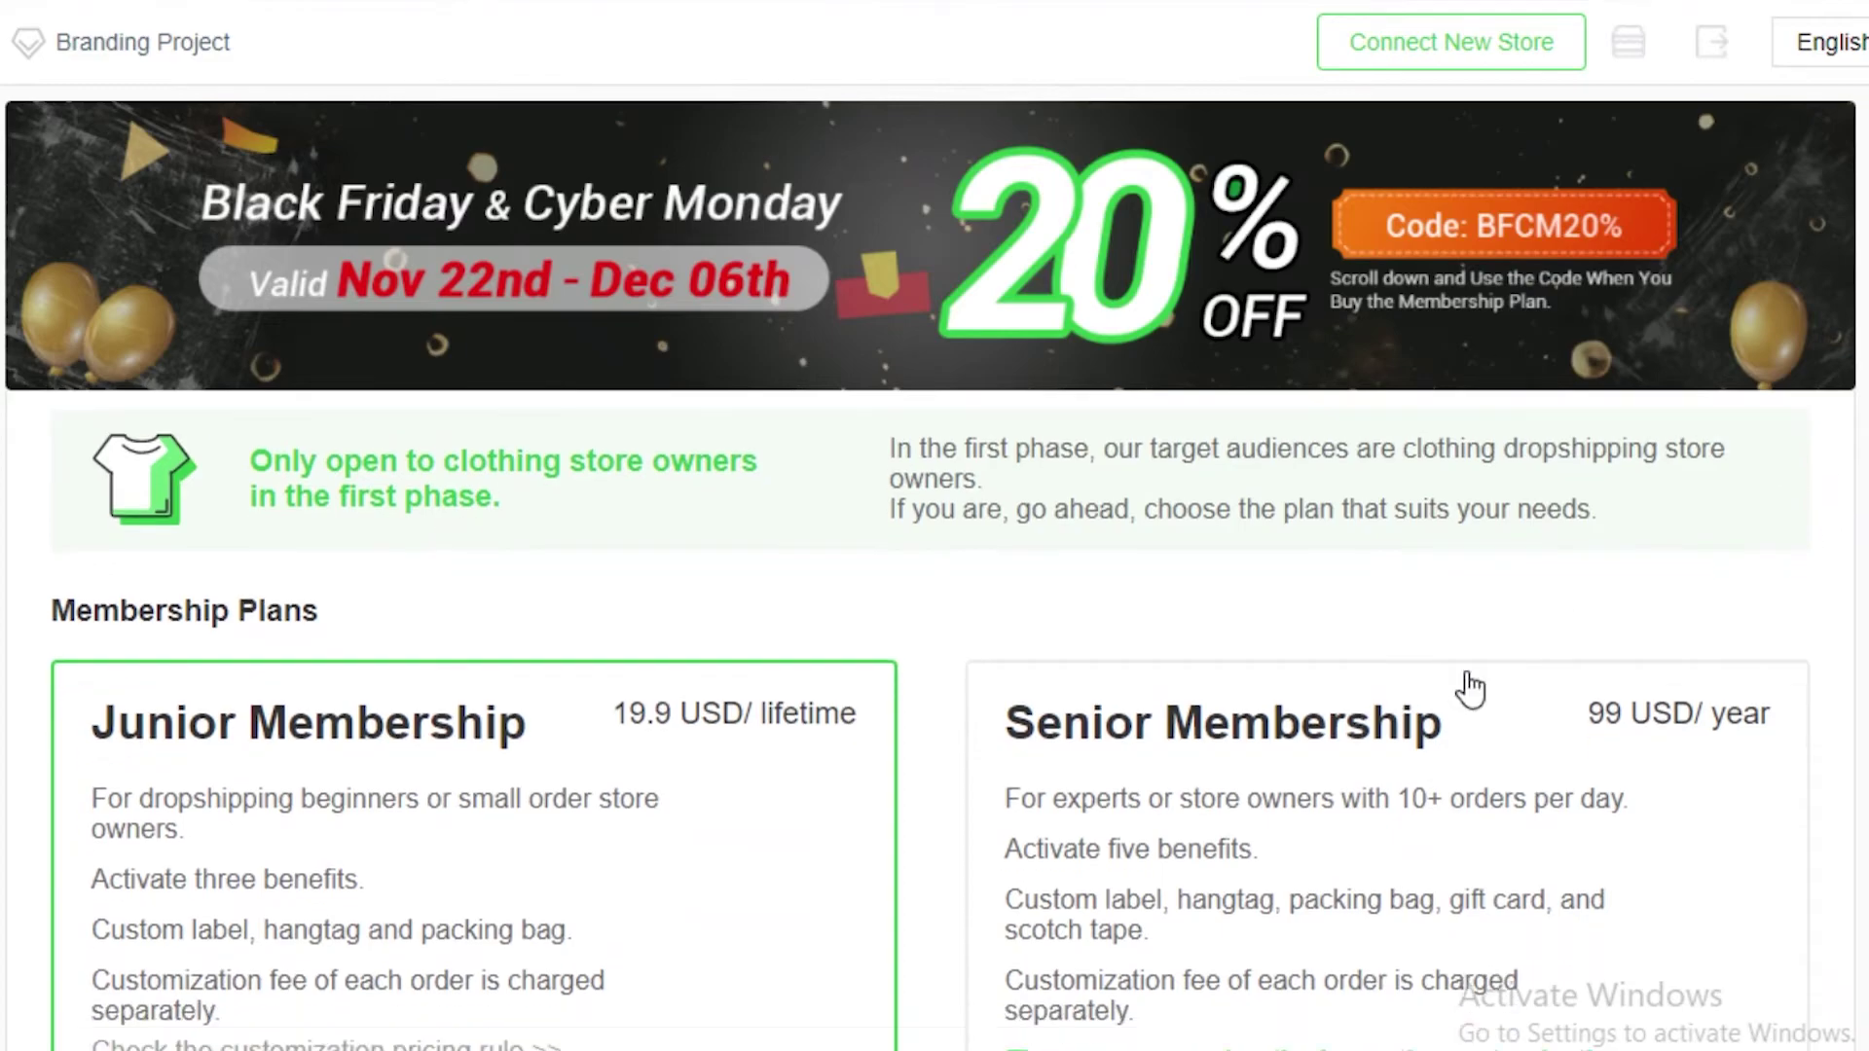
scroll(1314, 731, up, 4)
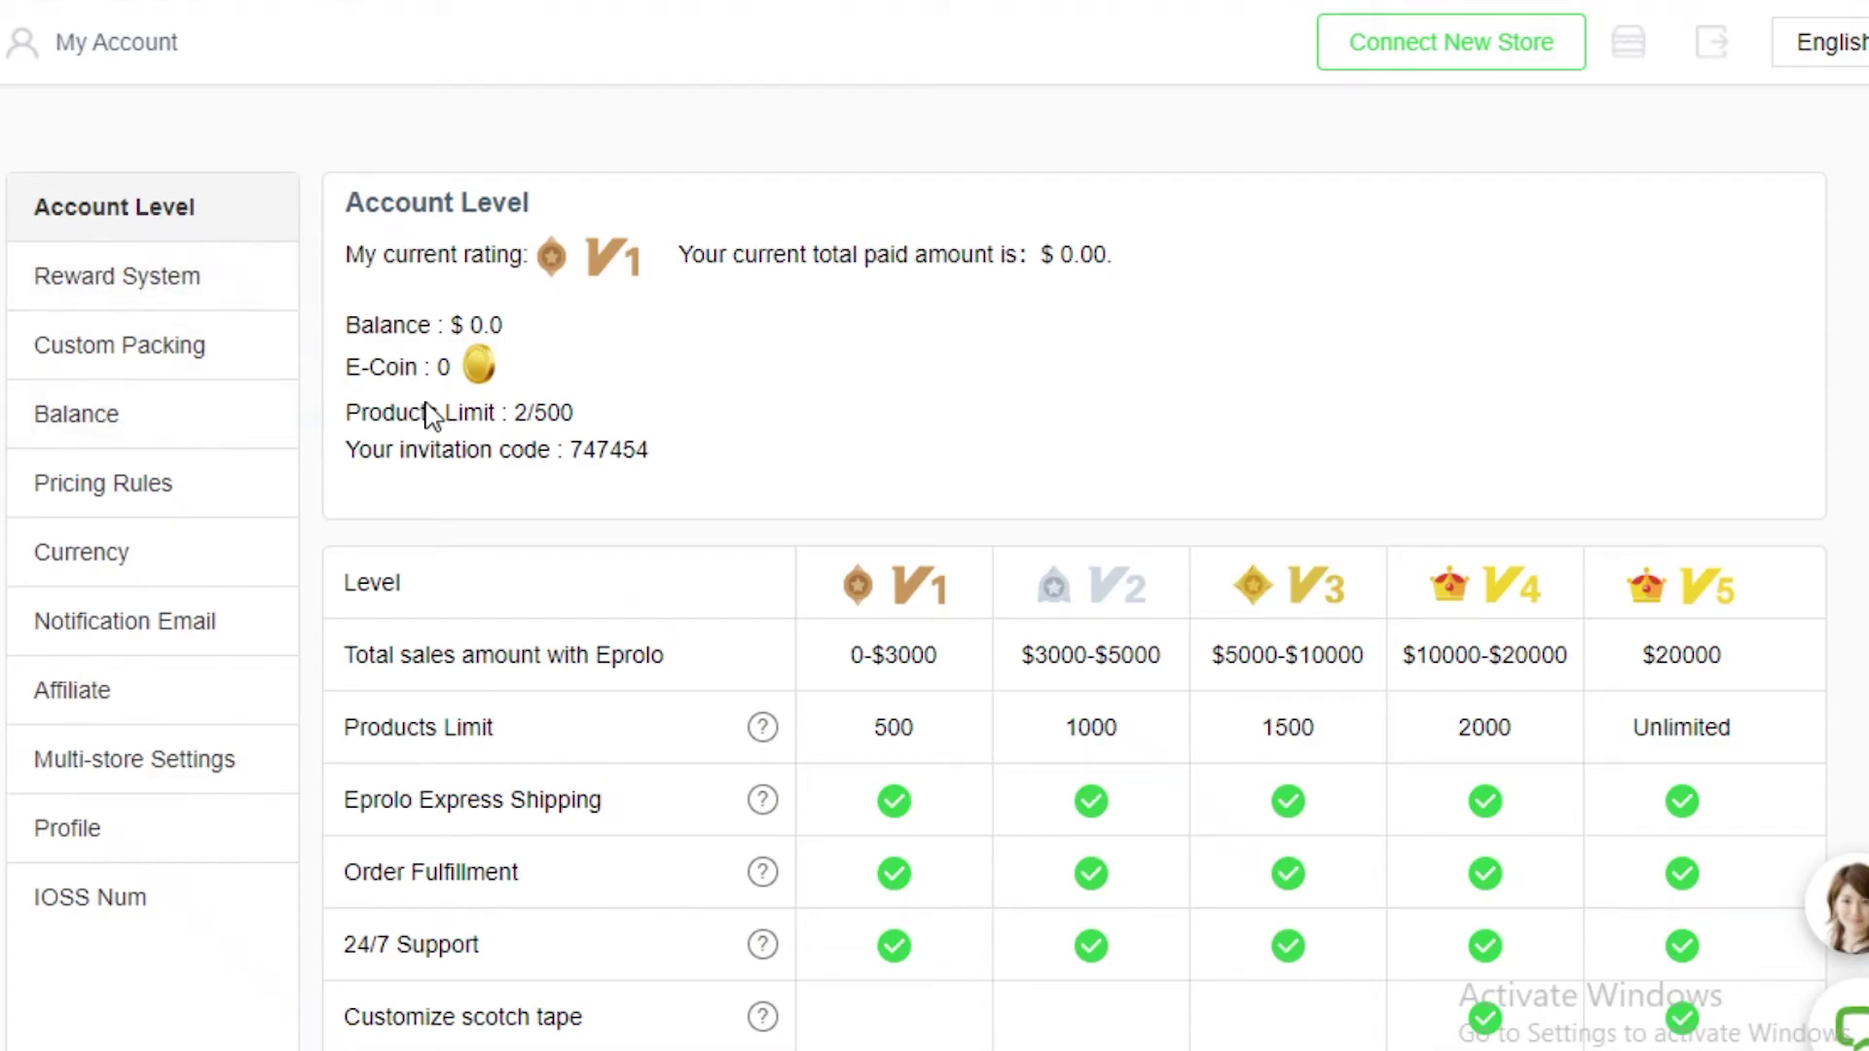
scroll(368, 262, down, 2)
scroll(399, 633, up, 1)
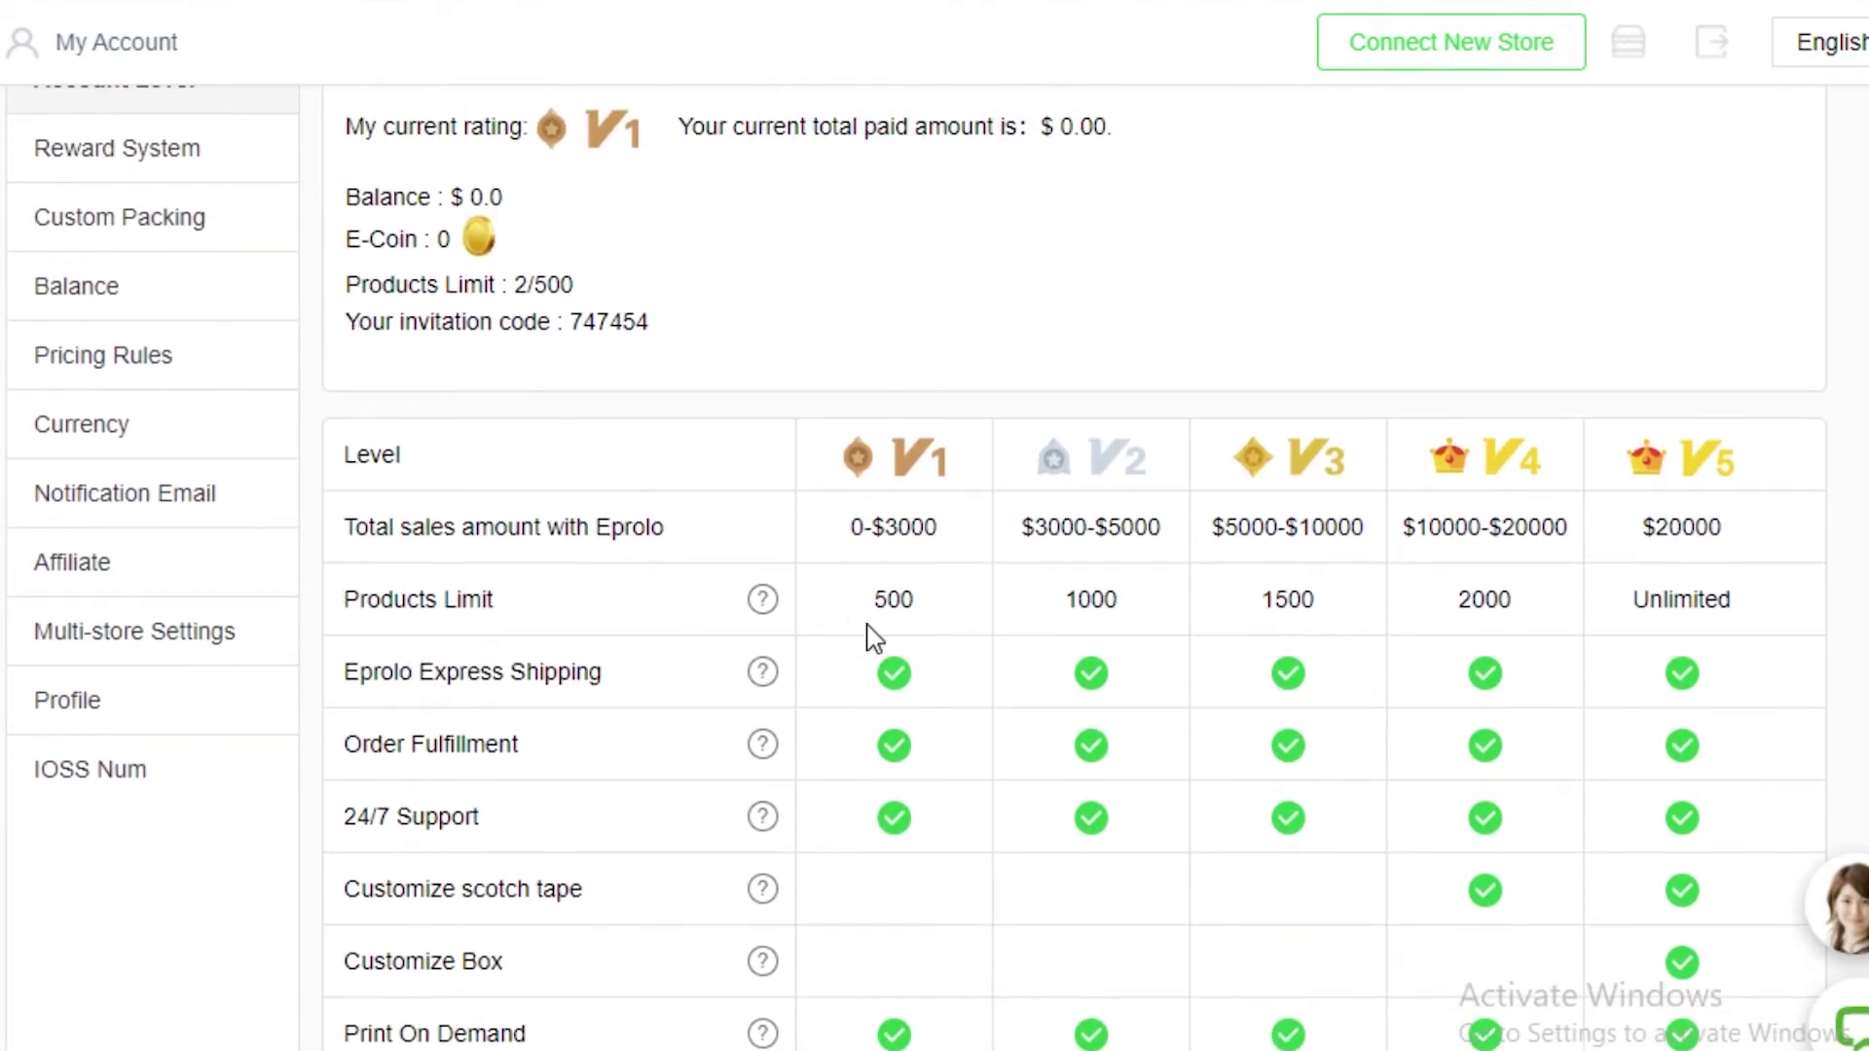
scroll(681, 438, up, 2)
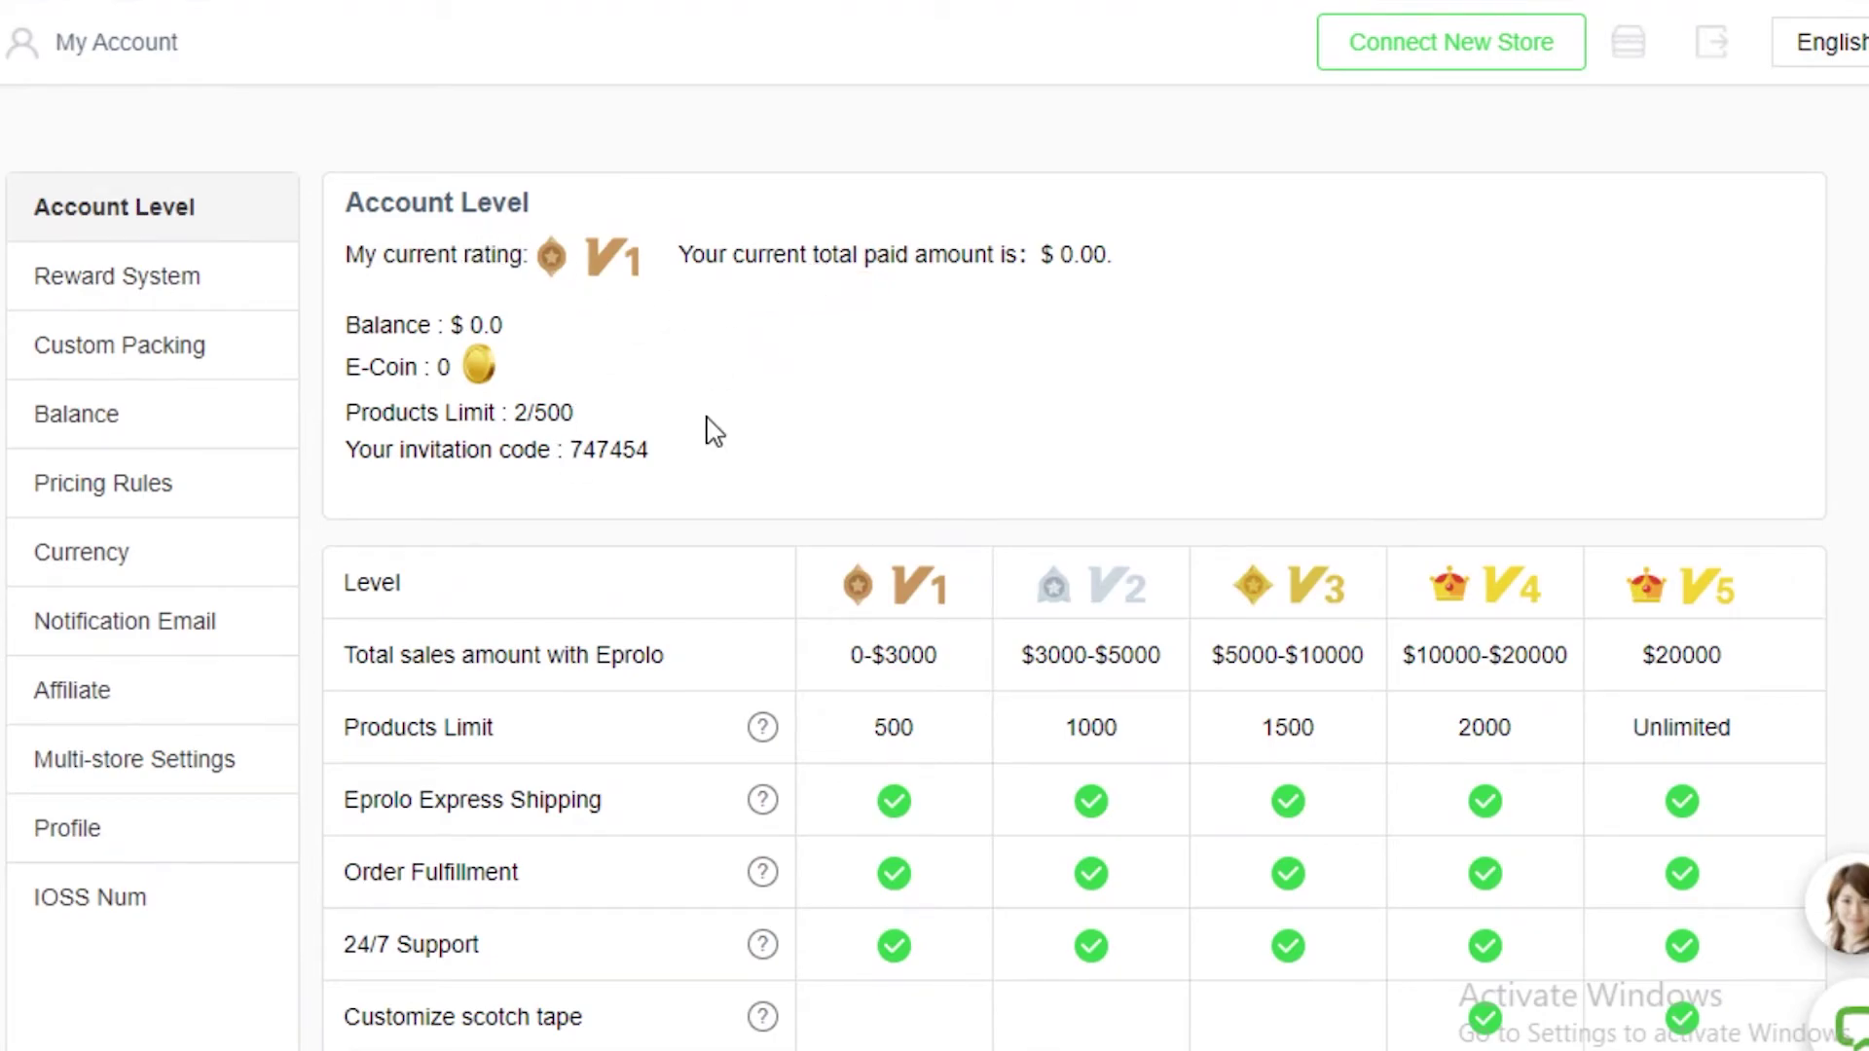
mouse_move(605, 245)
mouse_down()
mouse_move(652, 249)
mouse_move(602, 259)
mouse_up()
scroll(613, 310, down, 3)
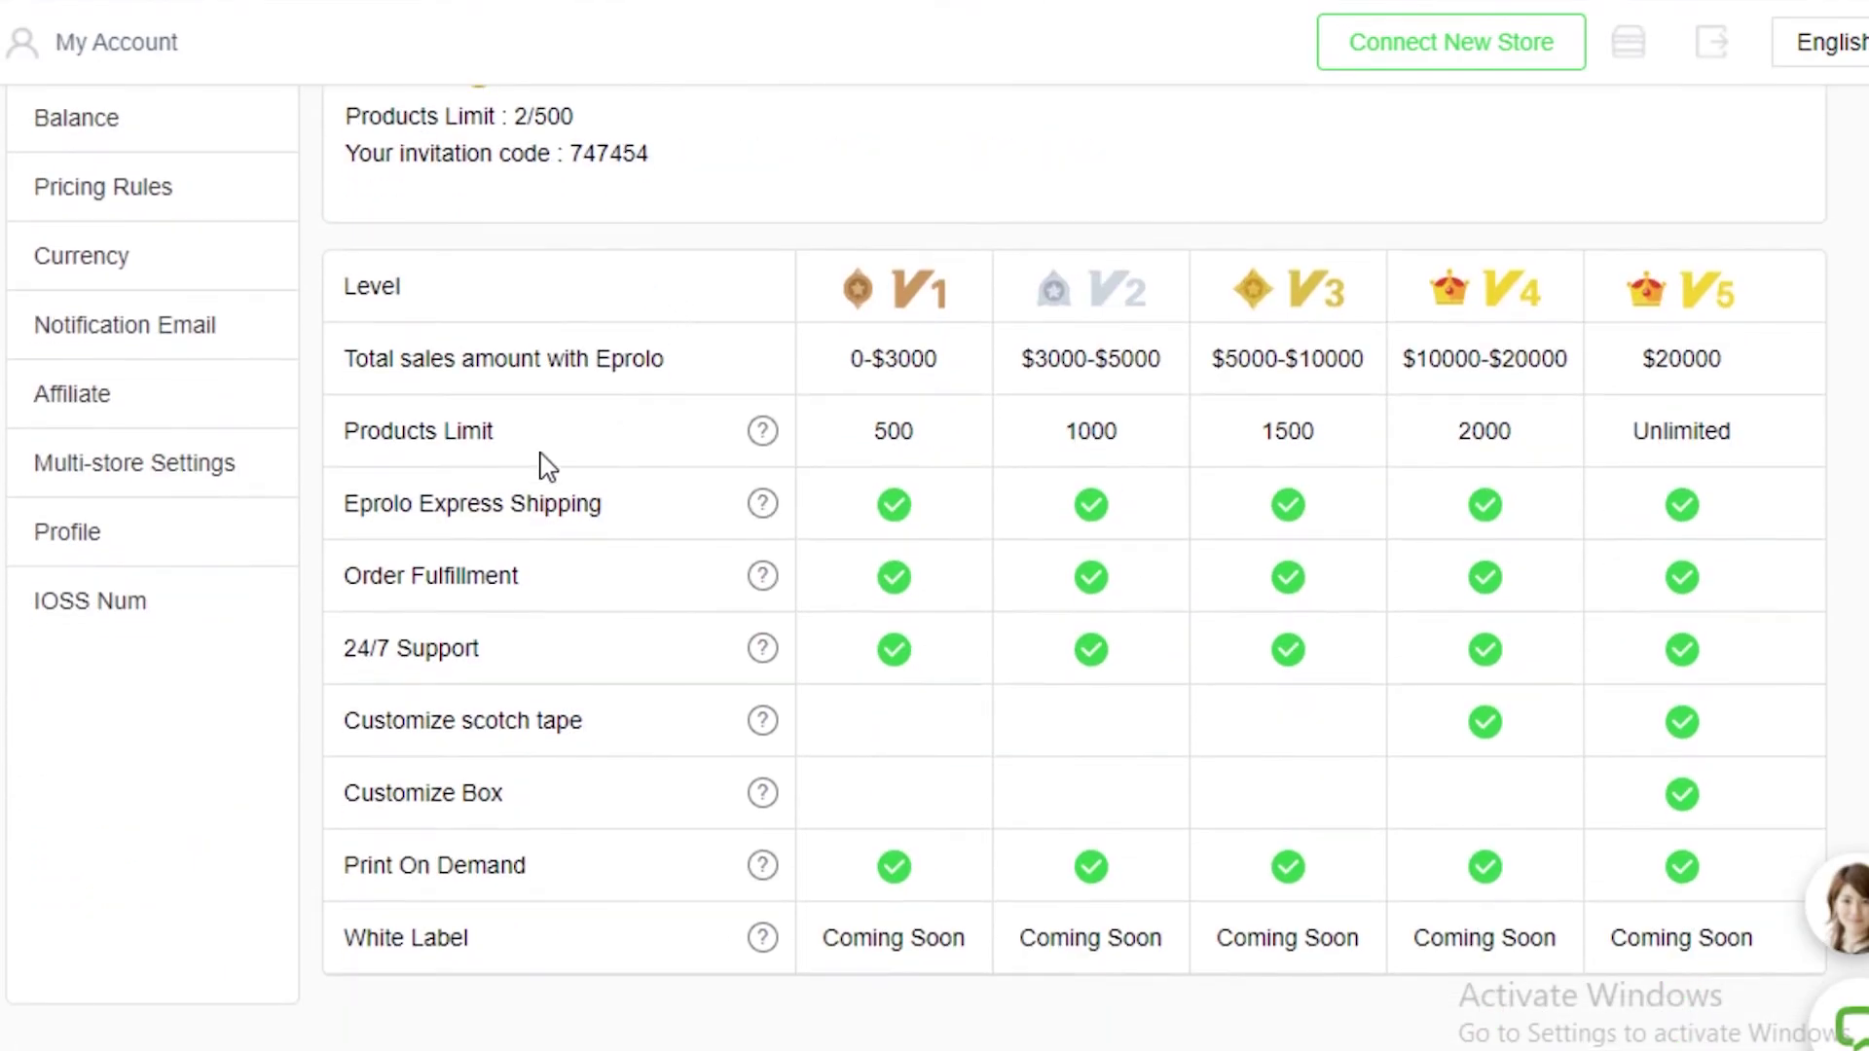
scroll(964, 467, up, 3)
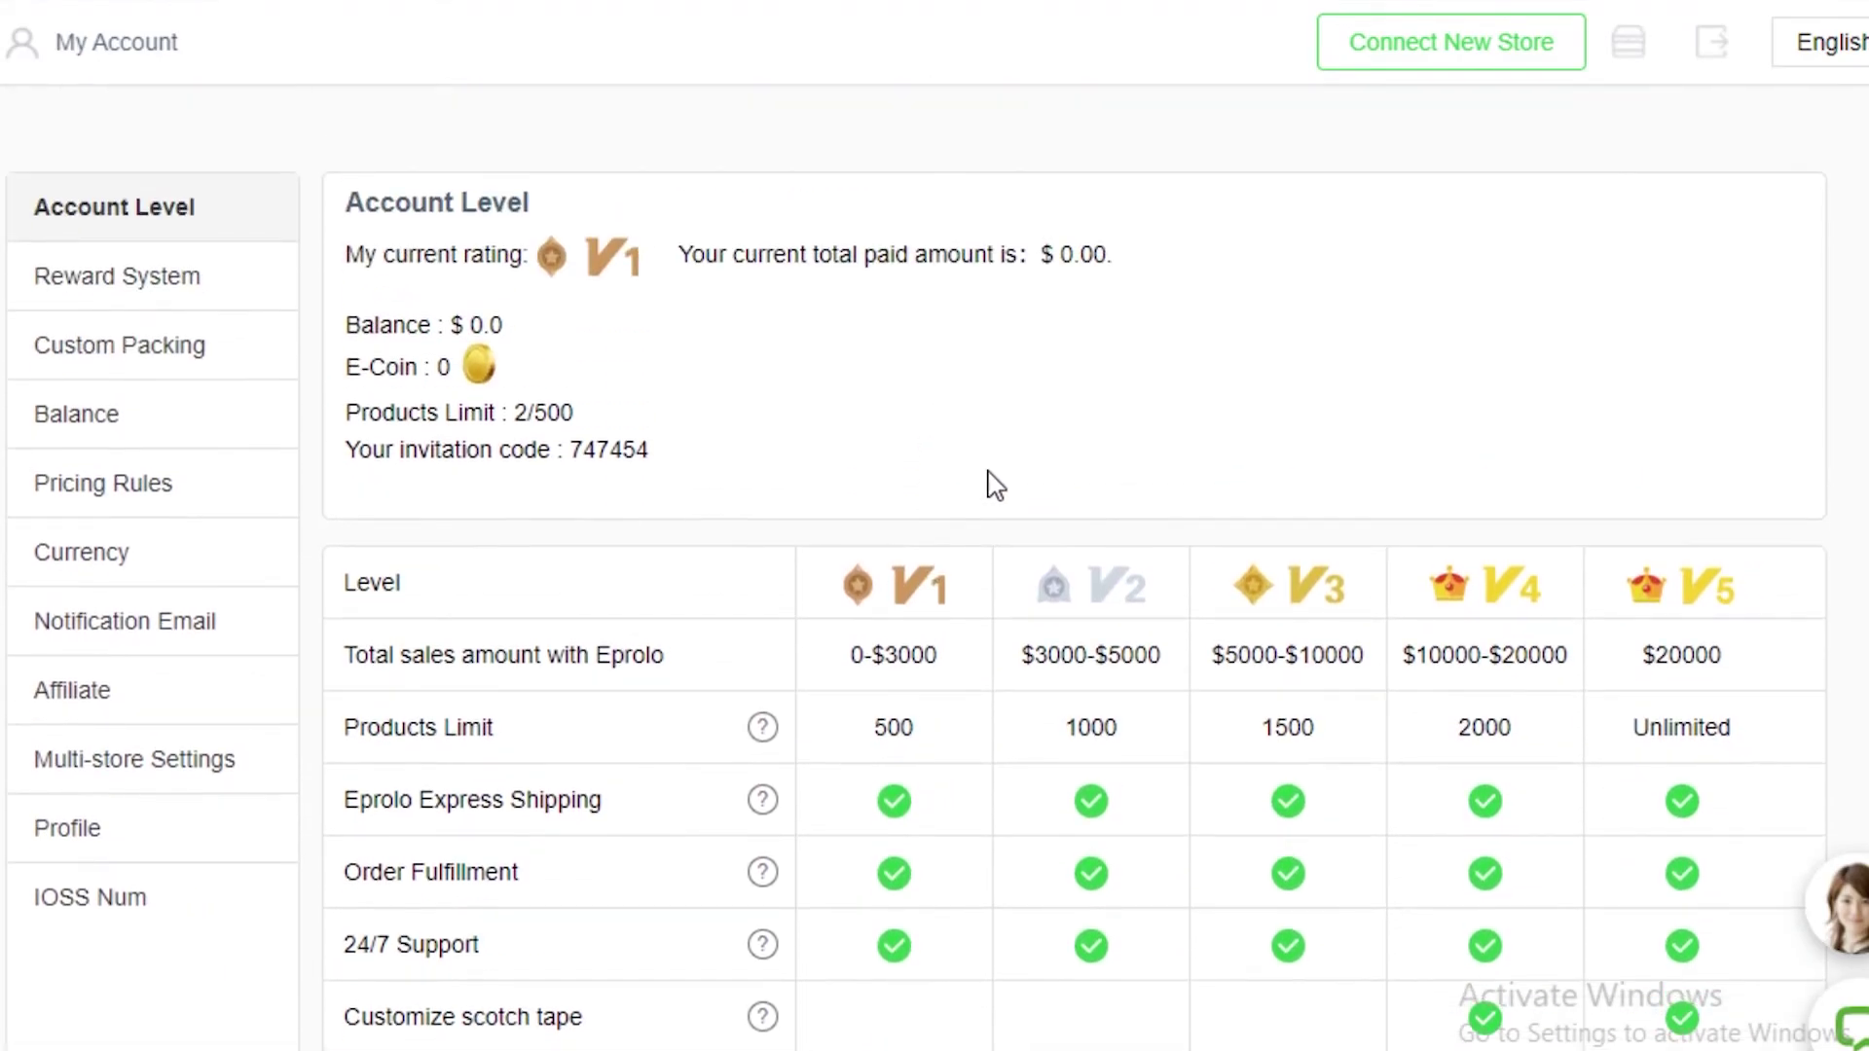
scroll(993, 488, down, 2)
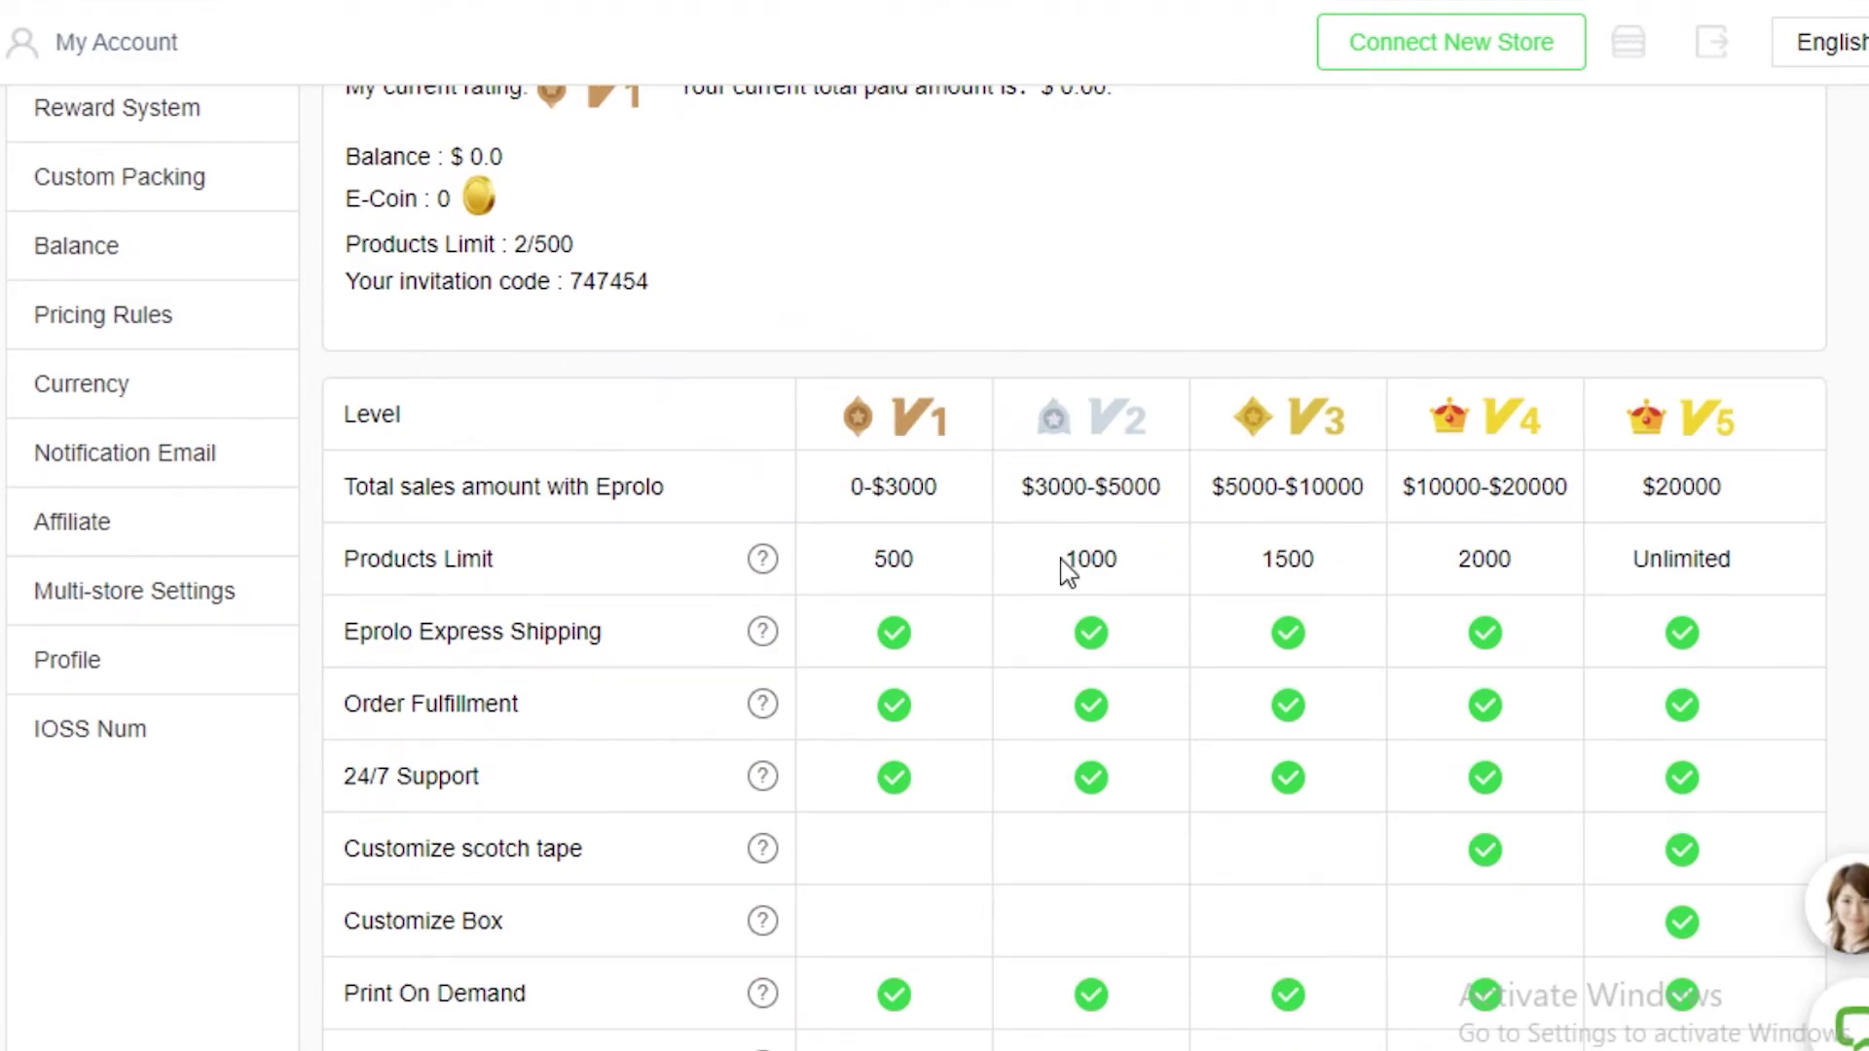
drag(1065, 560, 1139, 569)
click(1132, 608)
double_click(1482, 560)
click(1557, 593)
scroll(1460, 867, down, 1)
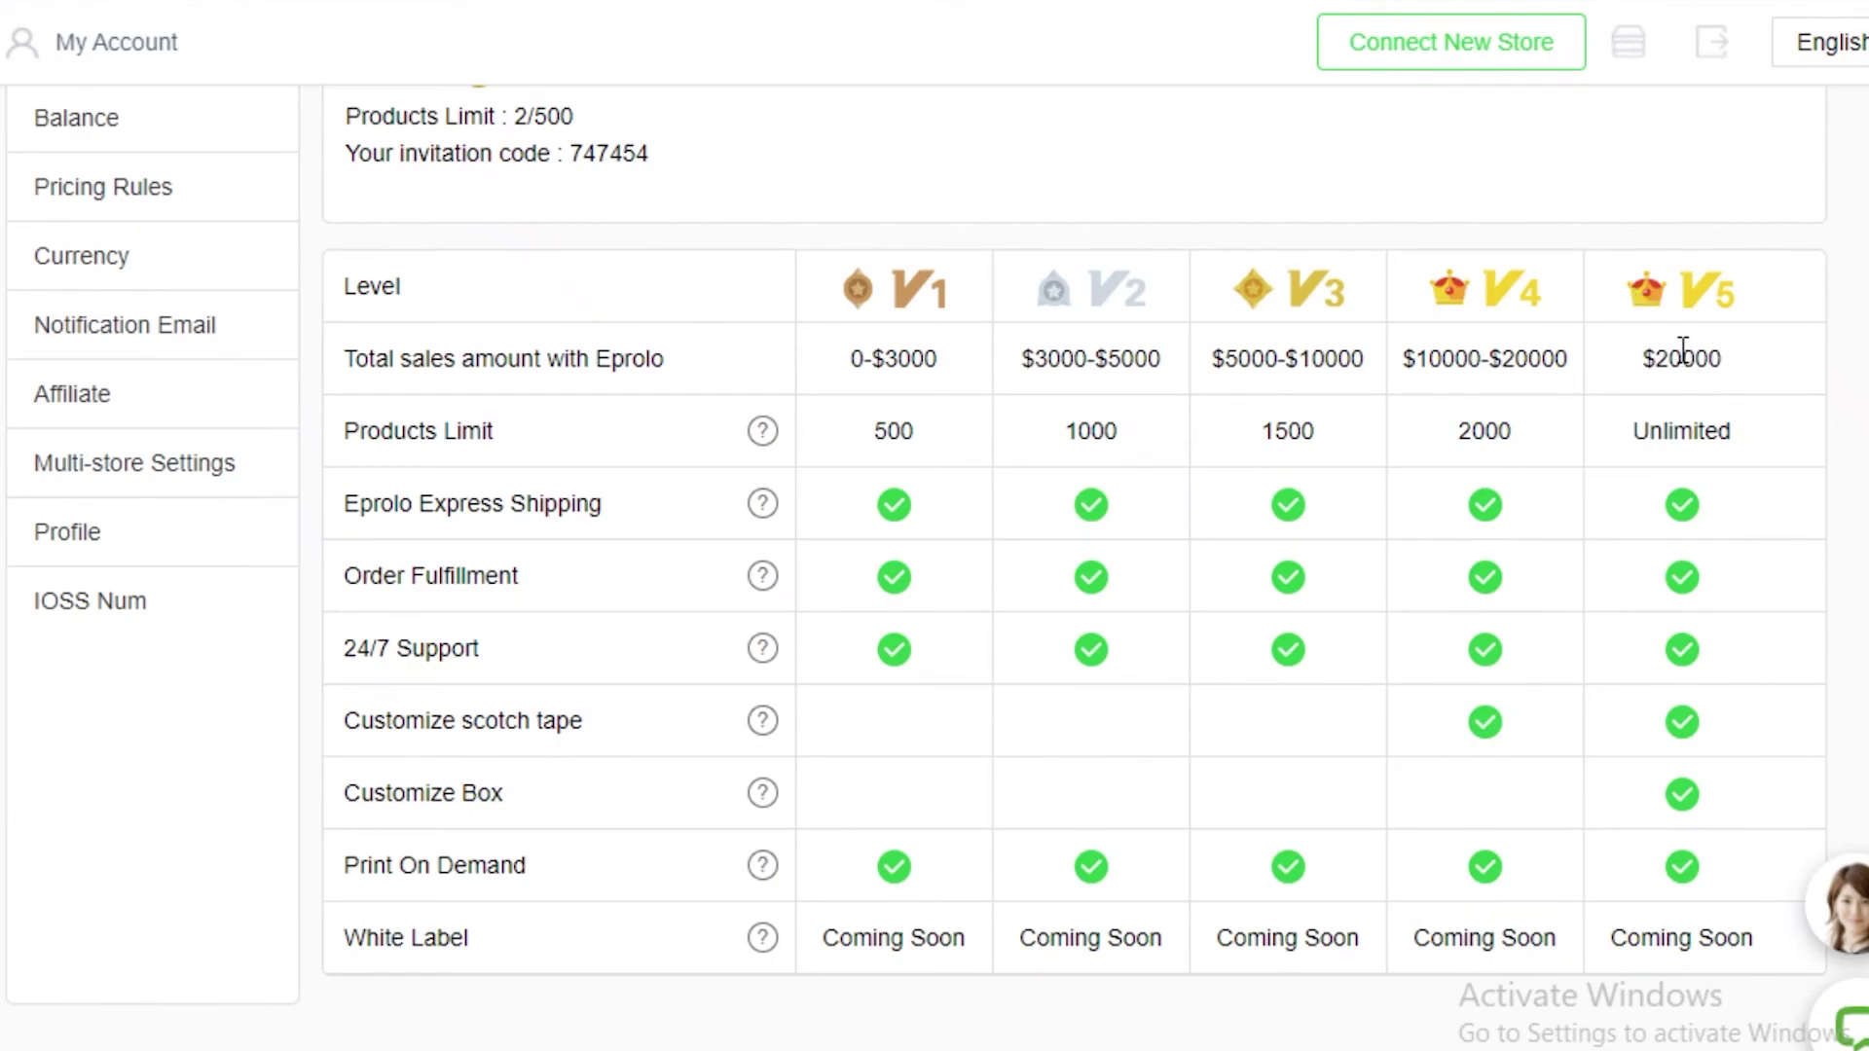
drag(1635, 428, 1859, 450)
click(1857, 450)
drag(1663, 430, 1854, 450)
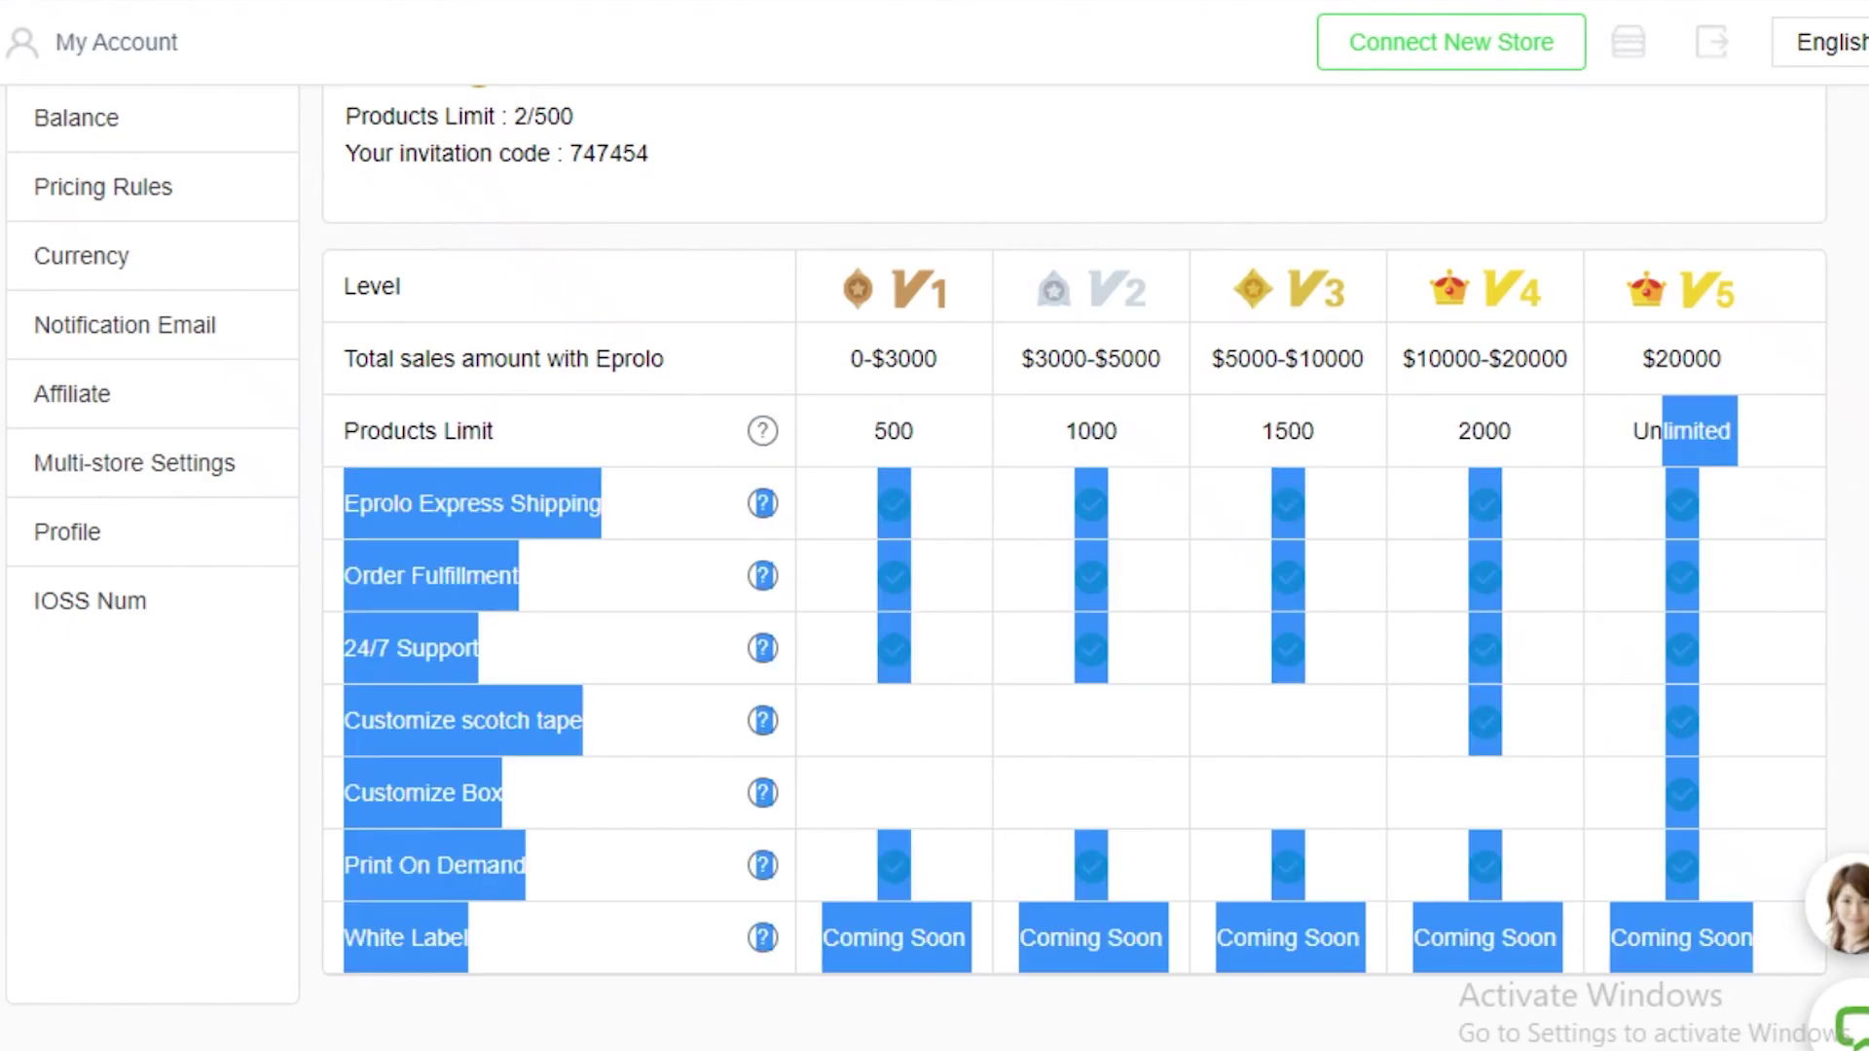
click(1652, 524)
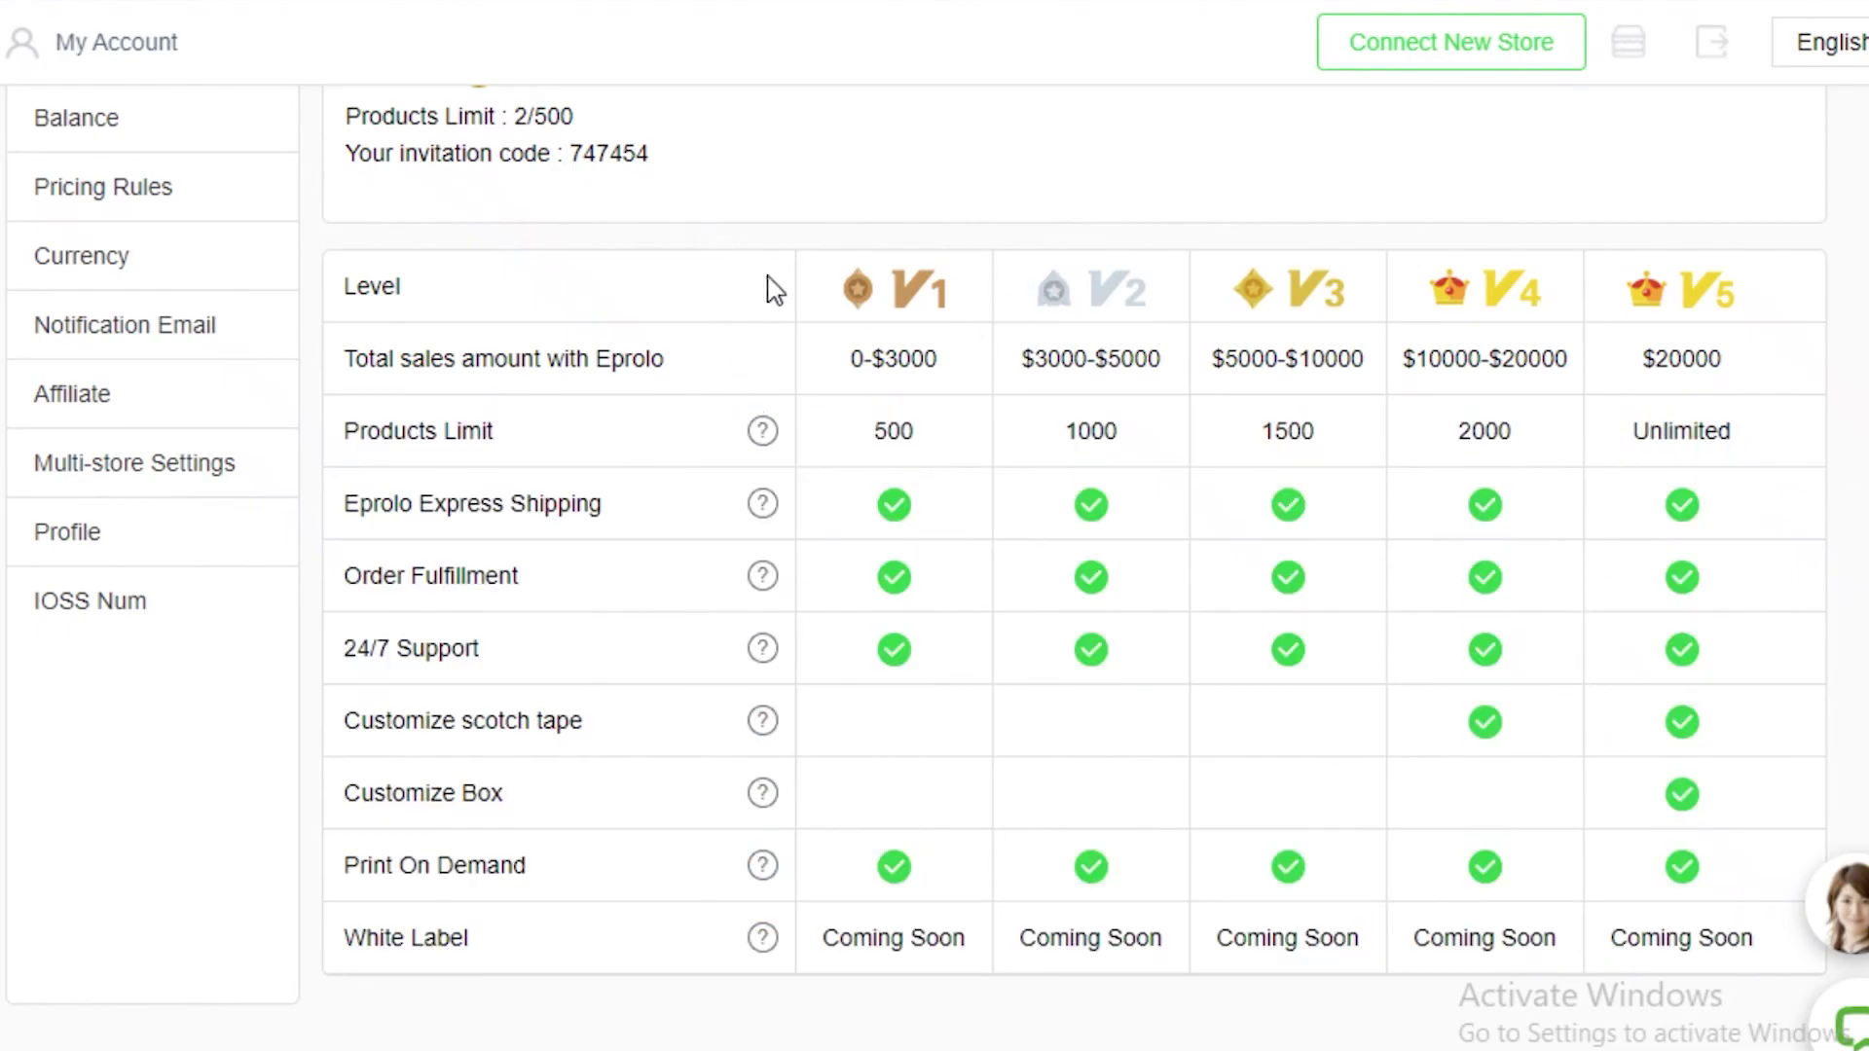
scroll(1358, 234, up, 2)
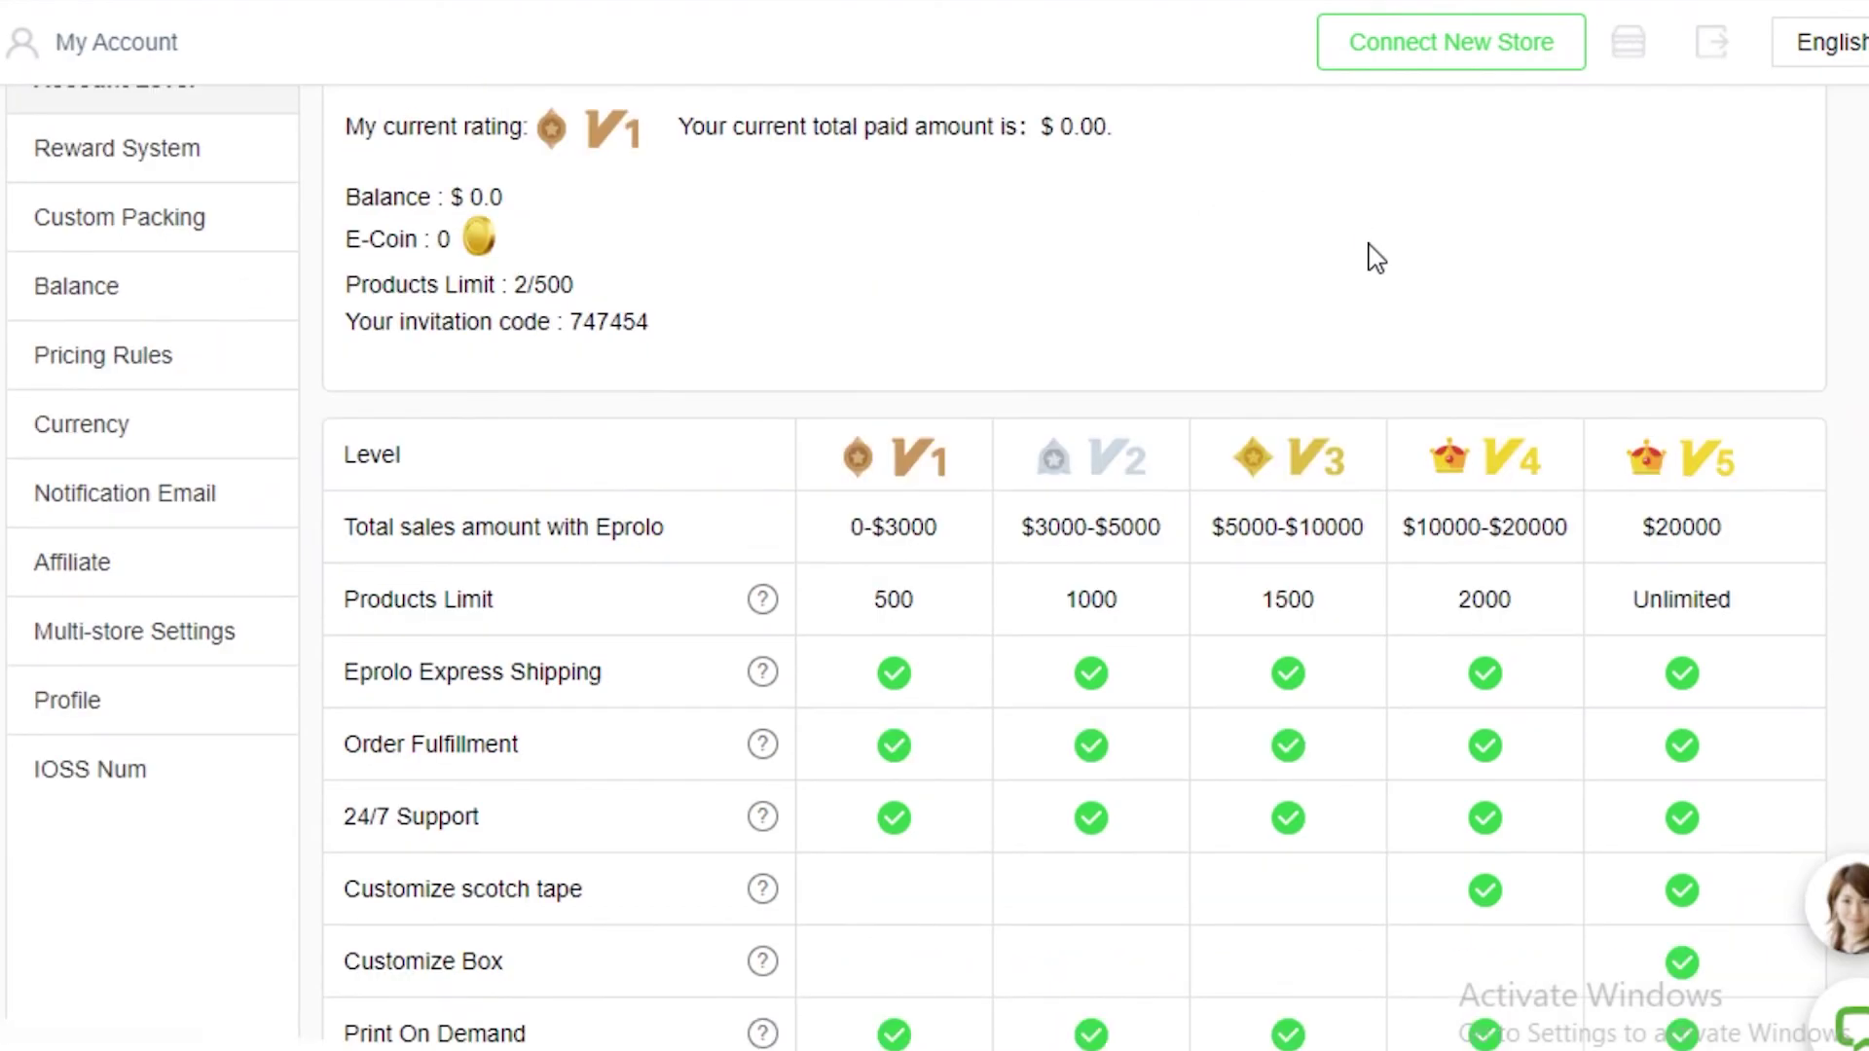
scroll(856, 171, up, 2)
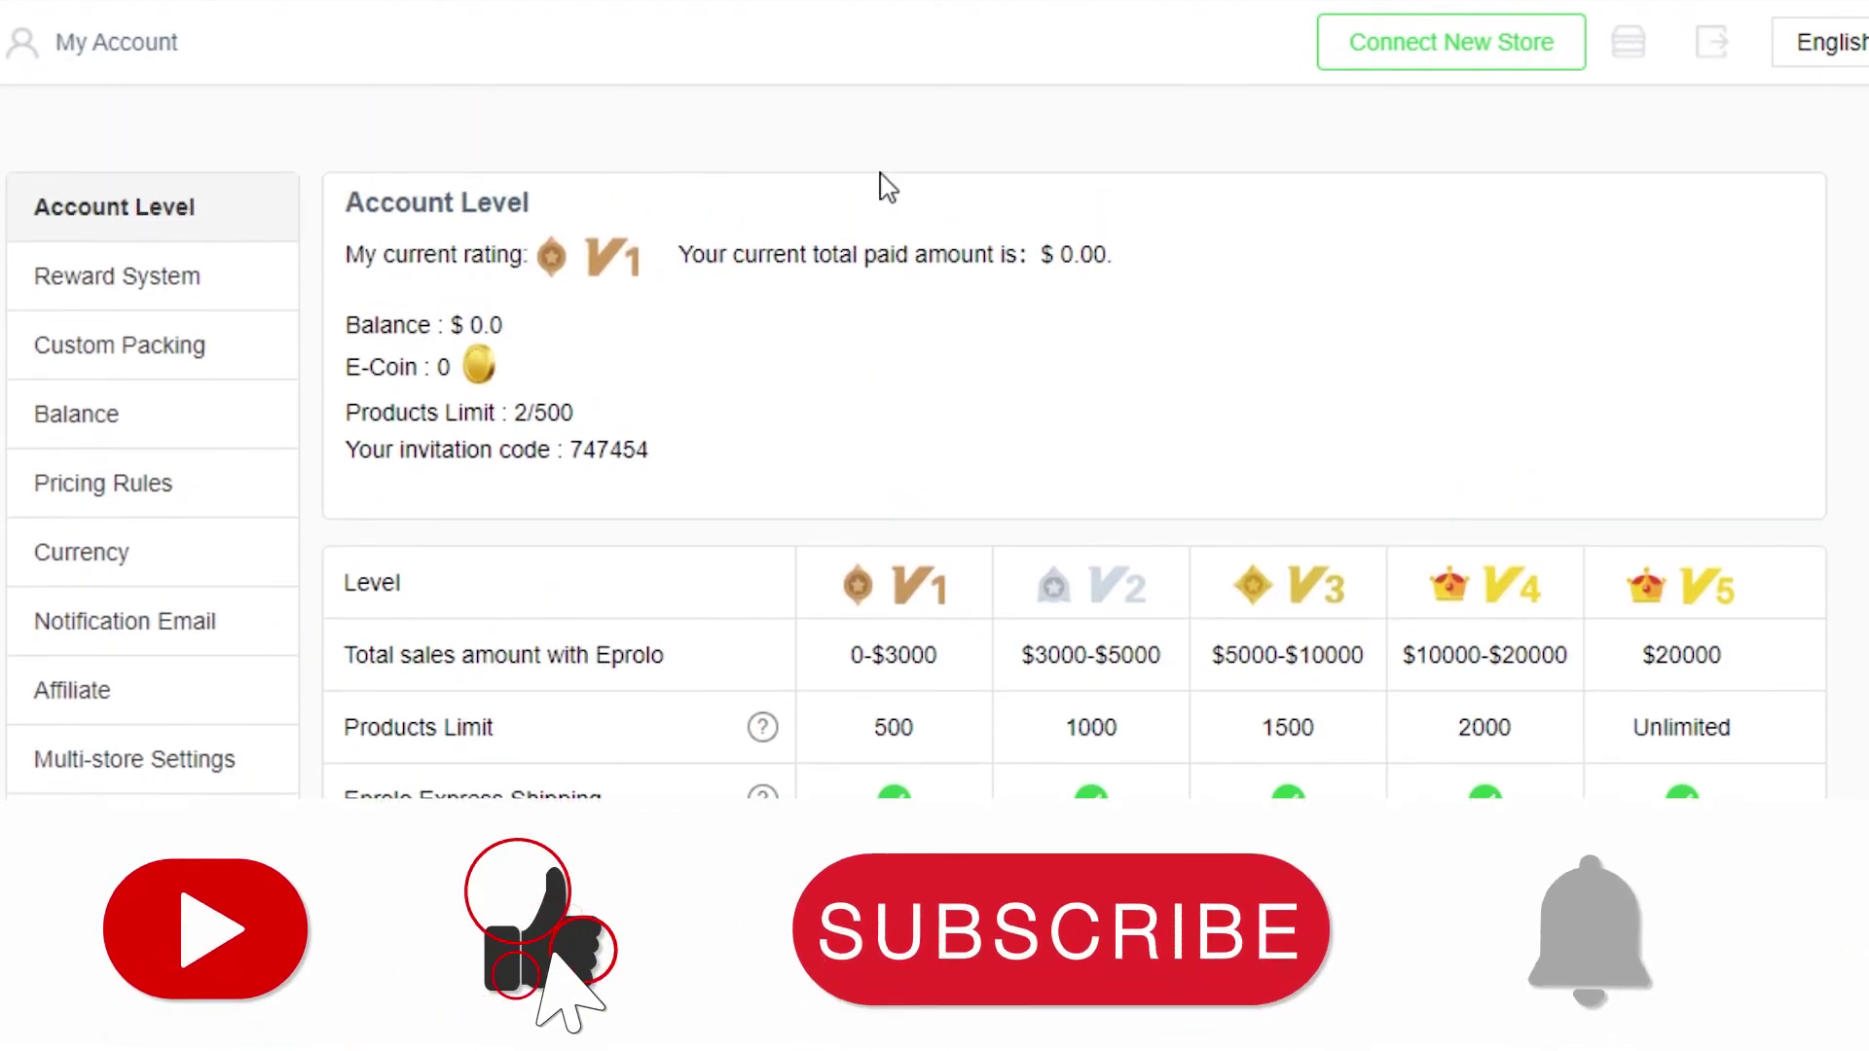